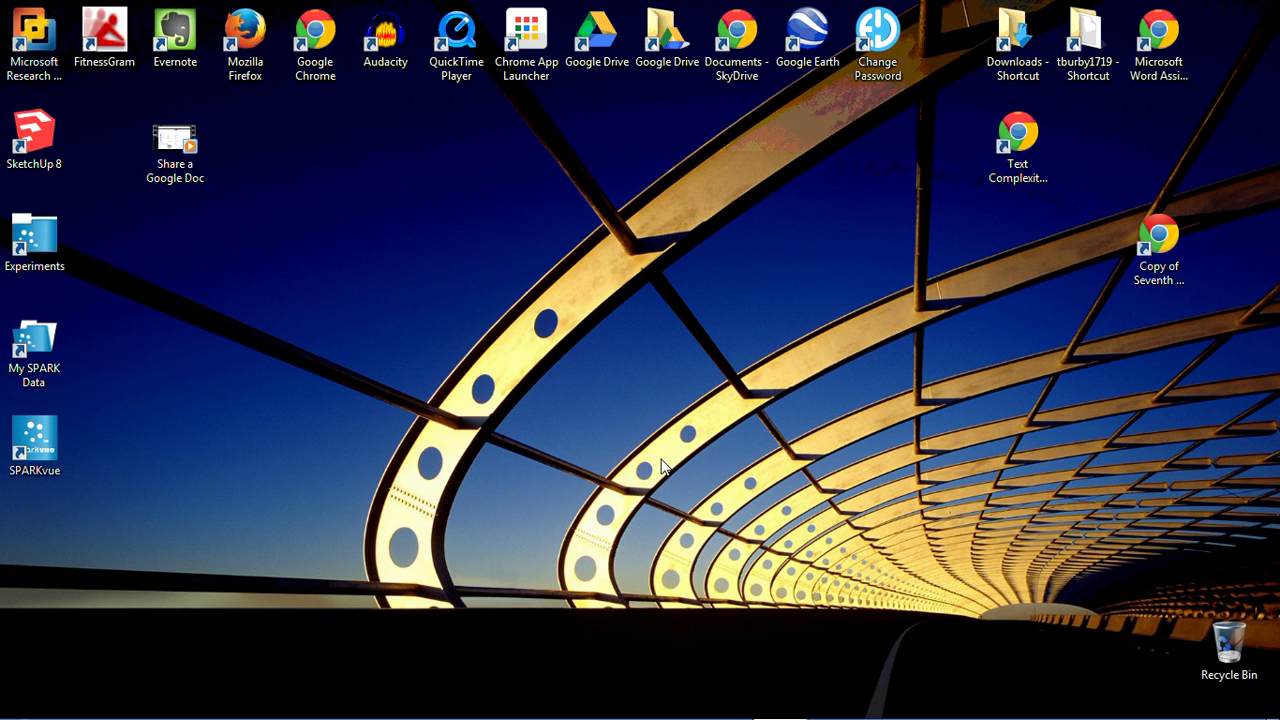
Step: Launch Windows Movie Maker with a new, empty project
click(26, 700)
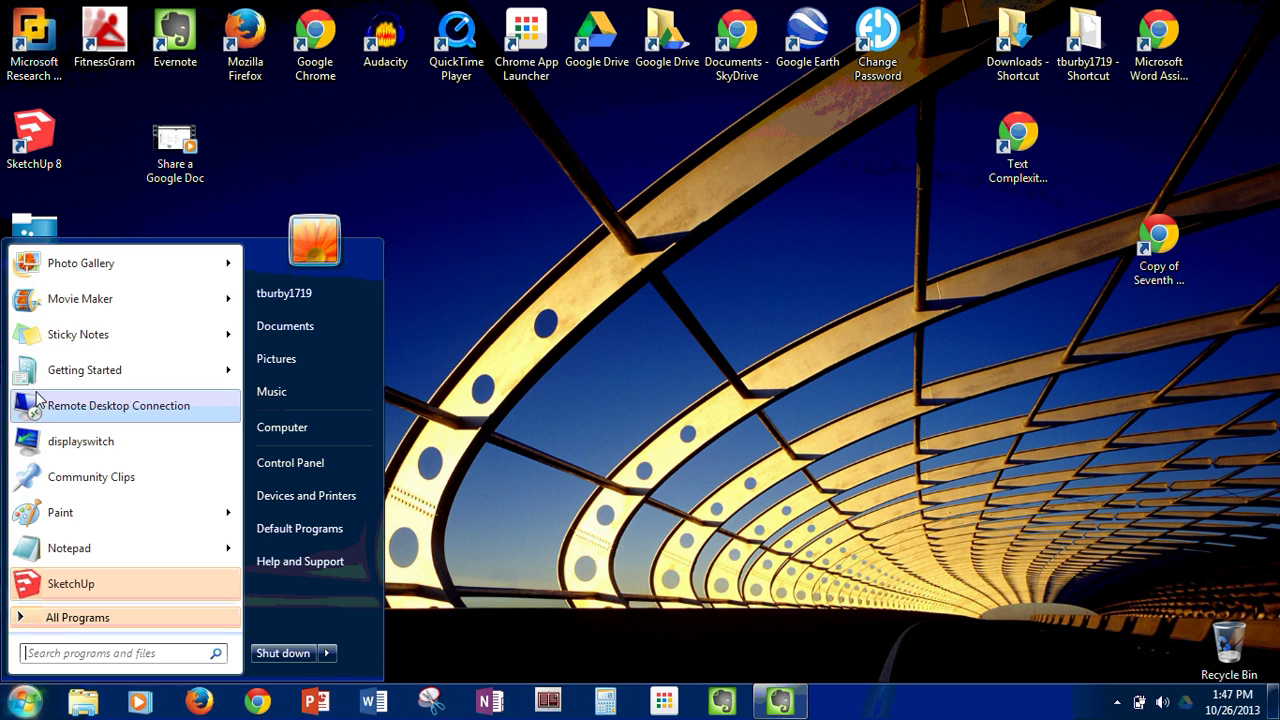
mouse_move(38, 295)
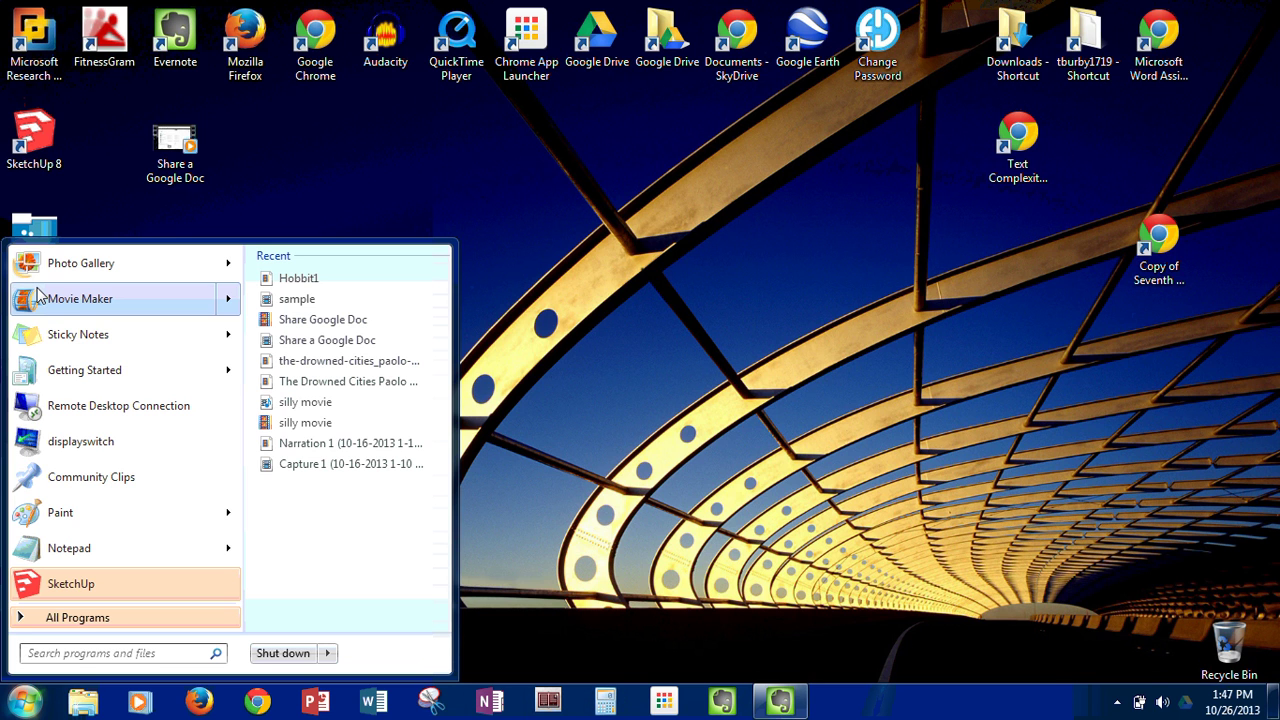
click(38, 296)
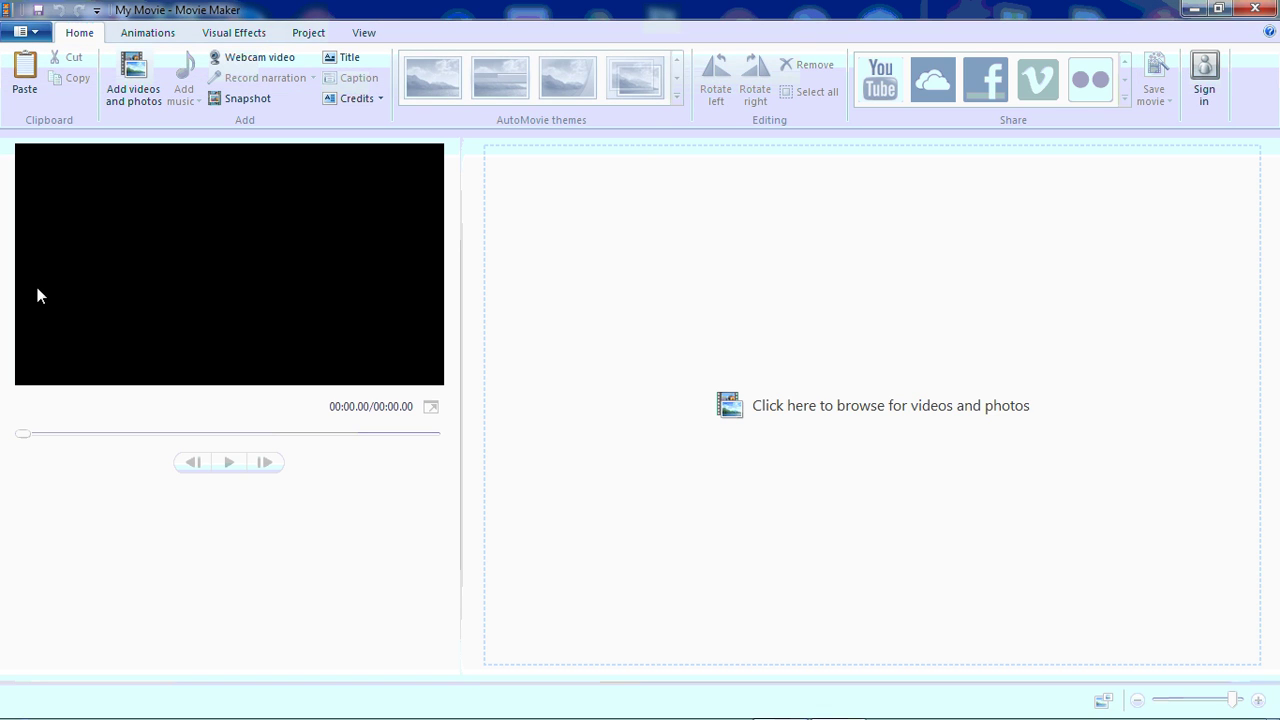
Step: Add the Hobbit1 picture from The Hobbit folder in the Pictures library to the project
click(128, 78)
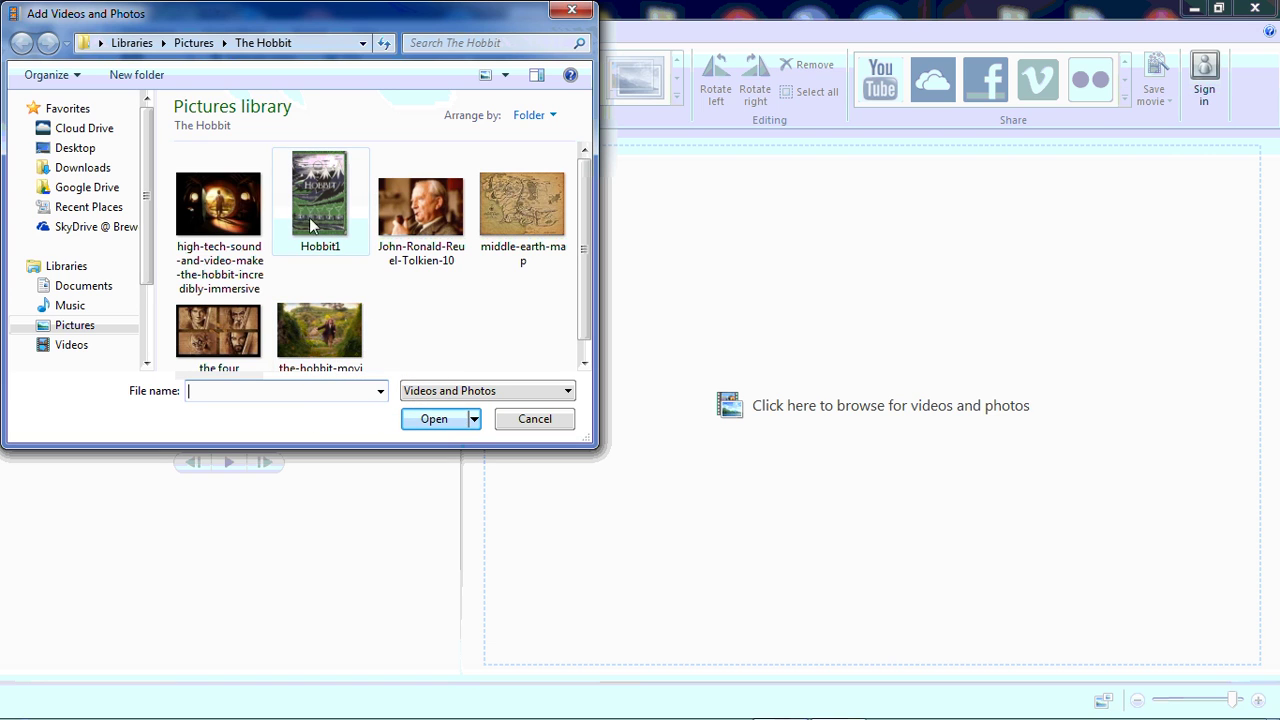
click(72, 327)
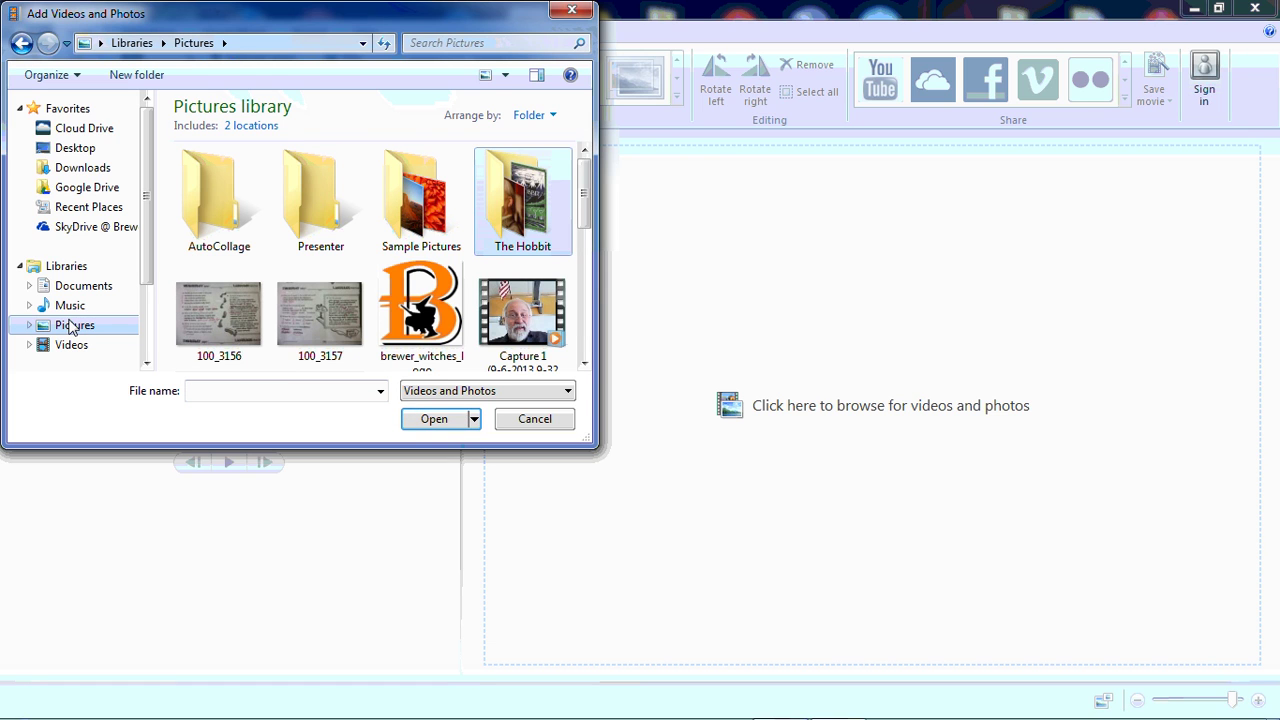
double_click(543, 178)
click(326, 214)
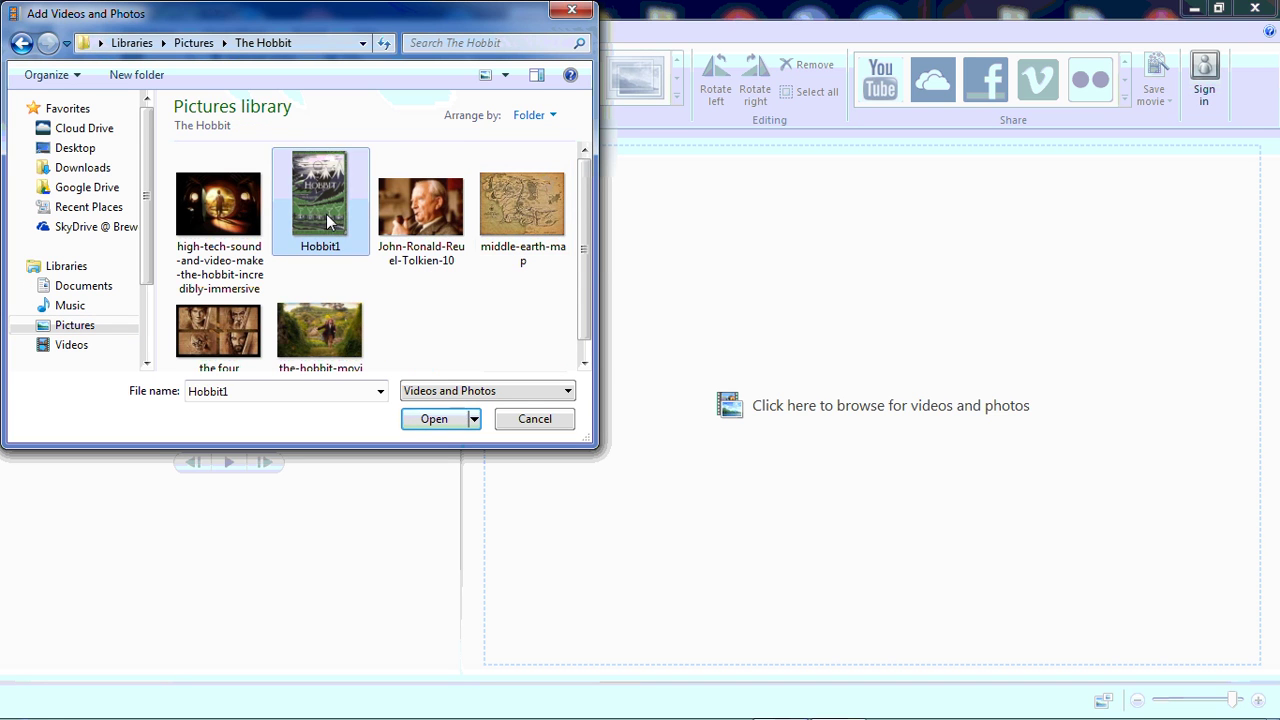
double_click(326, 214)
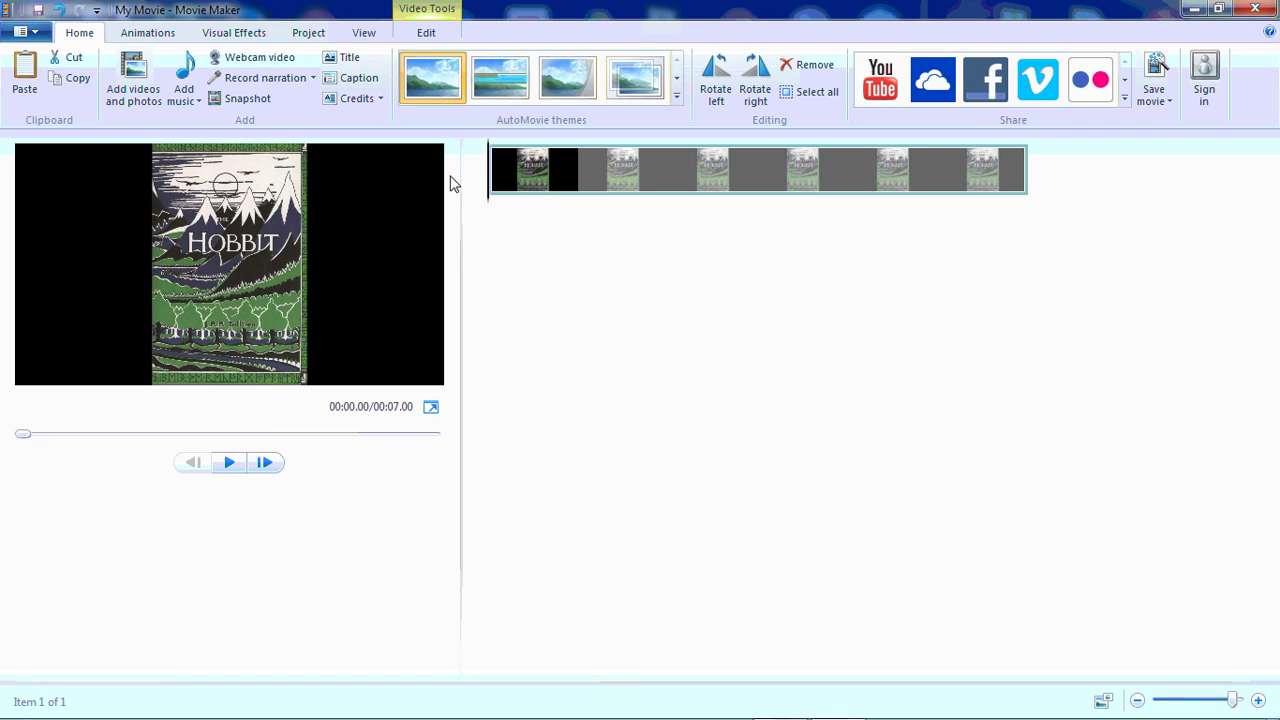
Step: Set the Hobbit book cover clip's duration to 20.00 seconds
drag(521, 172, 561, 170)
double_click(561, 170)
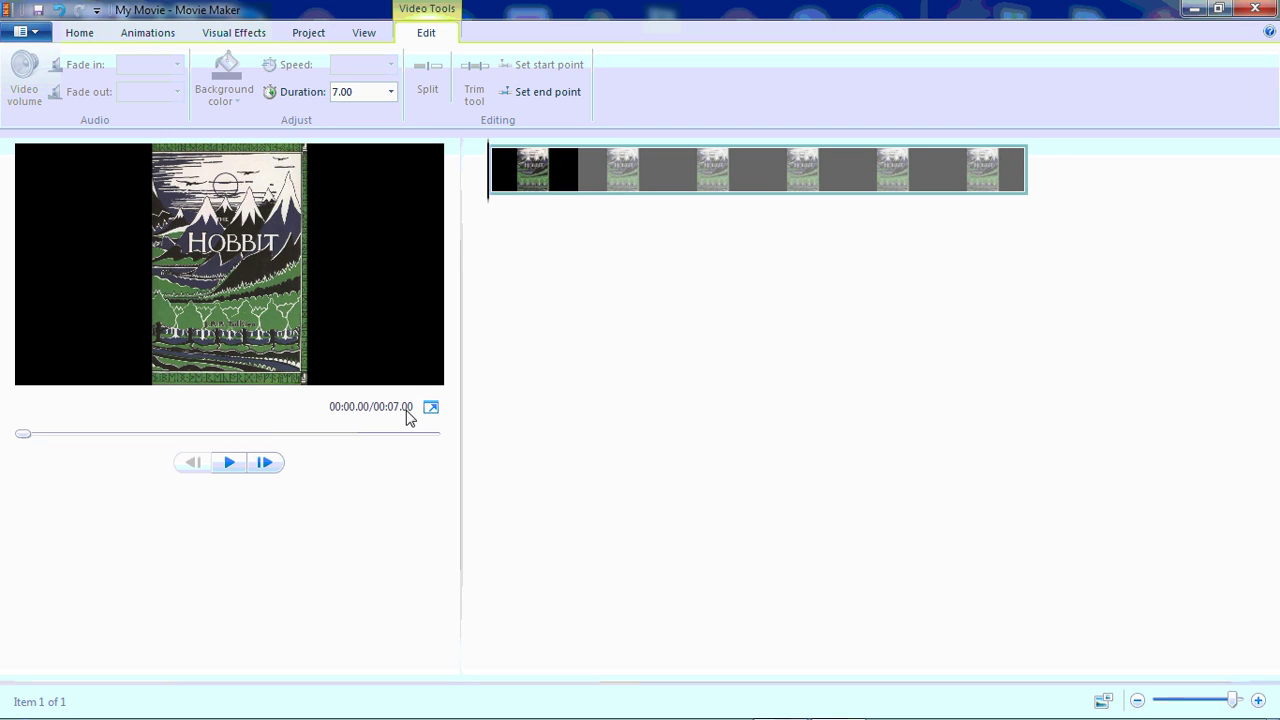
click(348, 93)
click(352, 93)
drag(352, 96, 336, 97)
text(20.00)
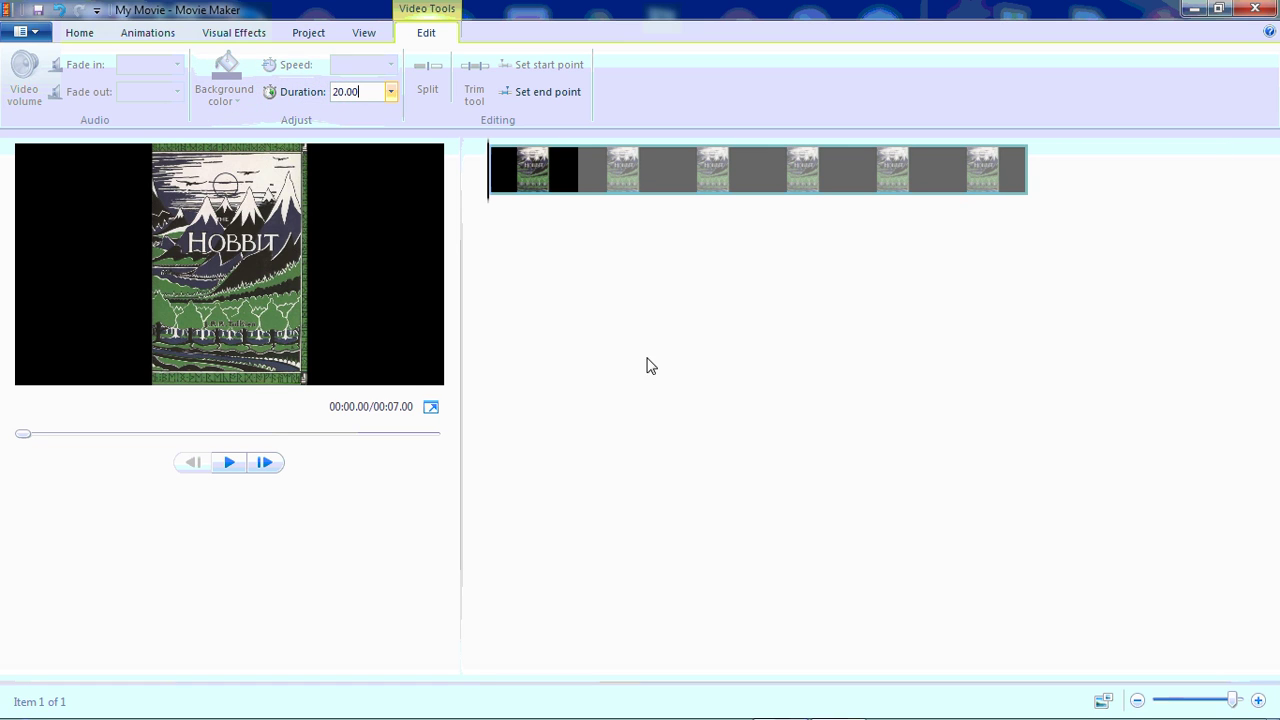
key(Return)
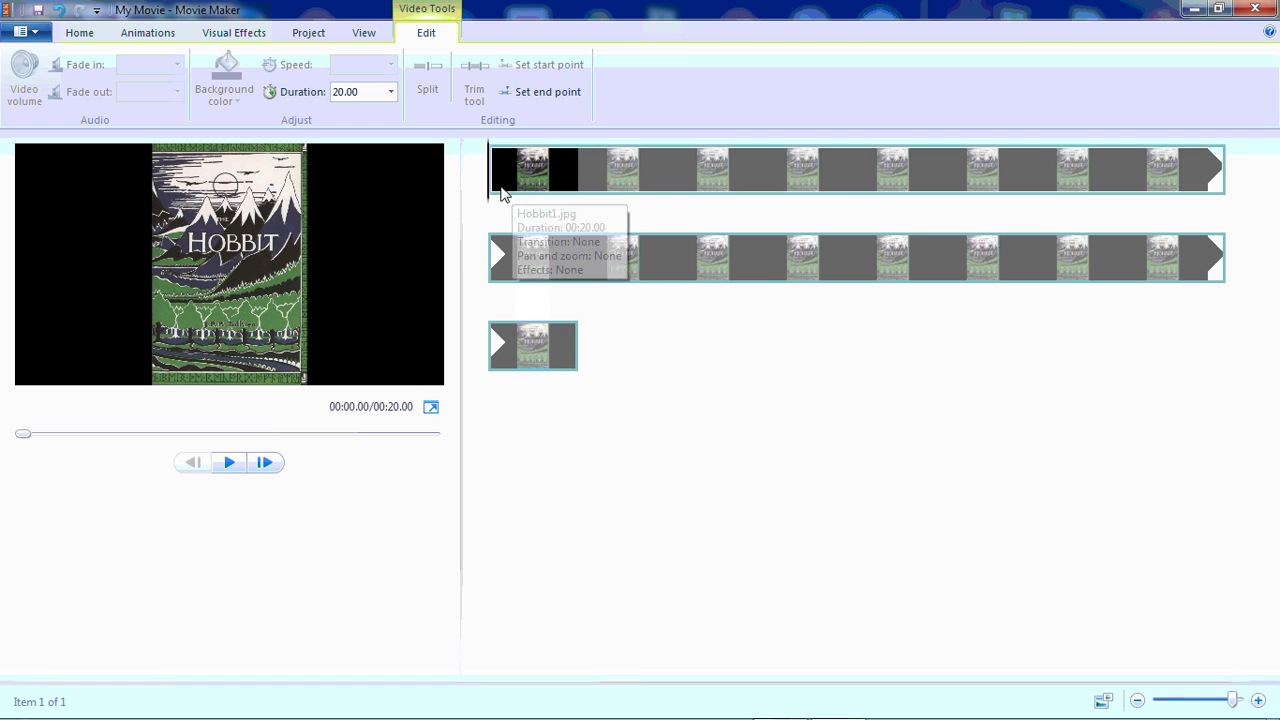
Step: Place the playhead at the end of the book cover clip and add the John-Ronald-Reuel-Tolkien-10 picture there
click(594, 374)
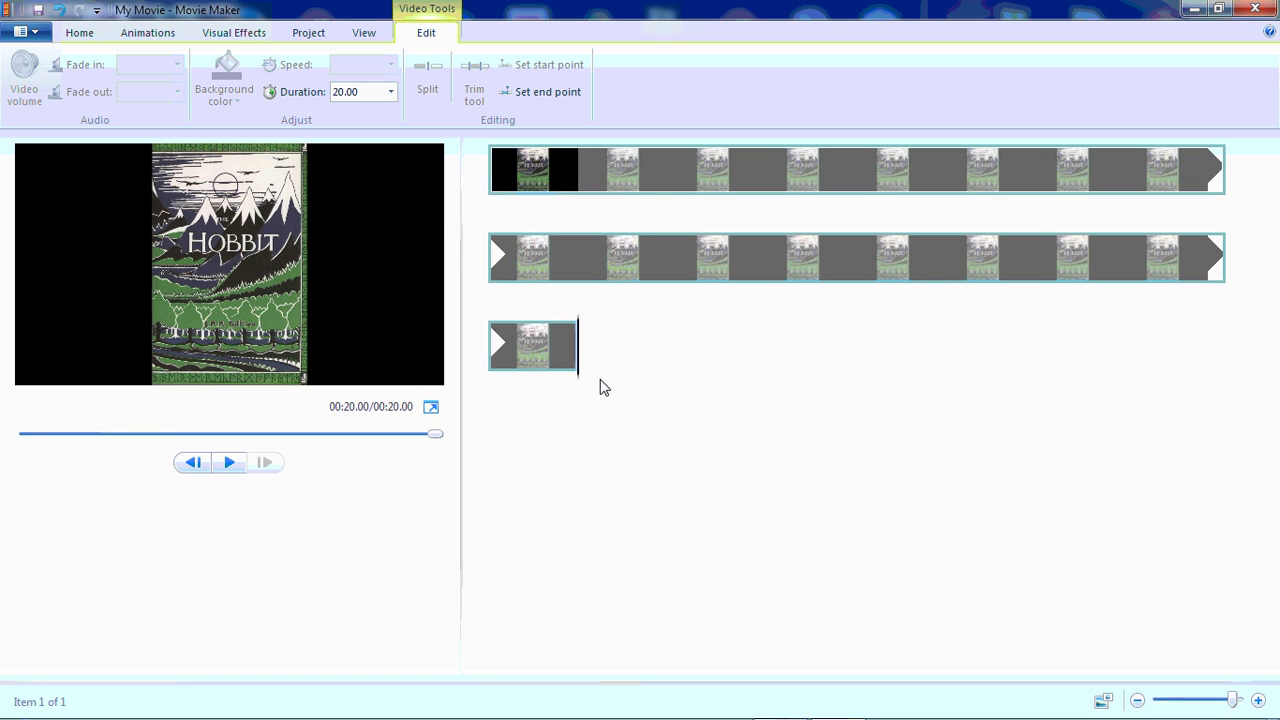
click(80, 36)
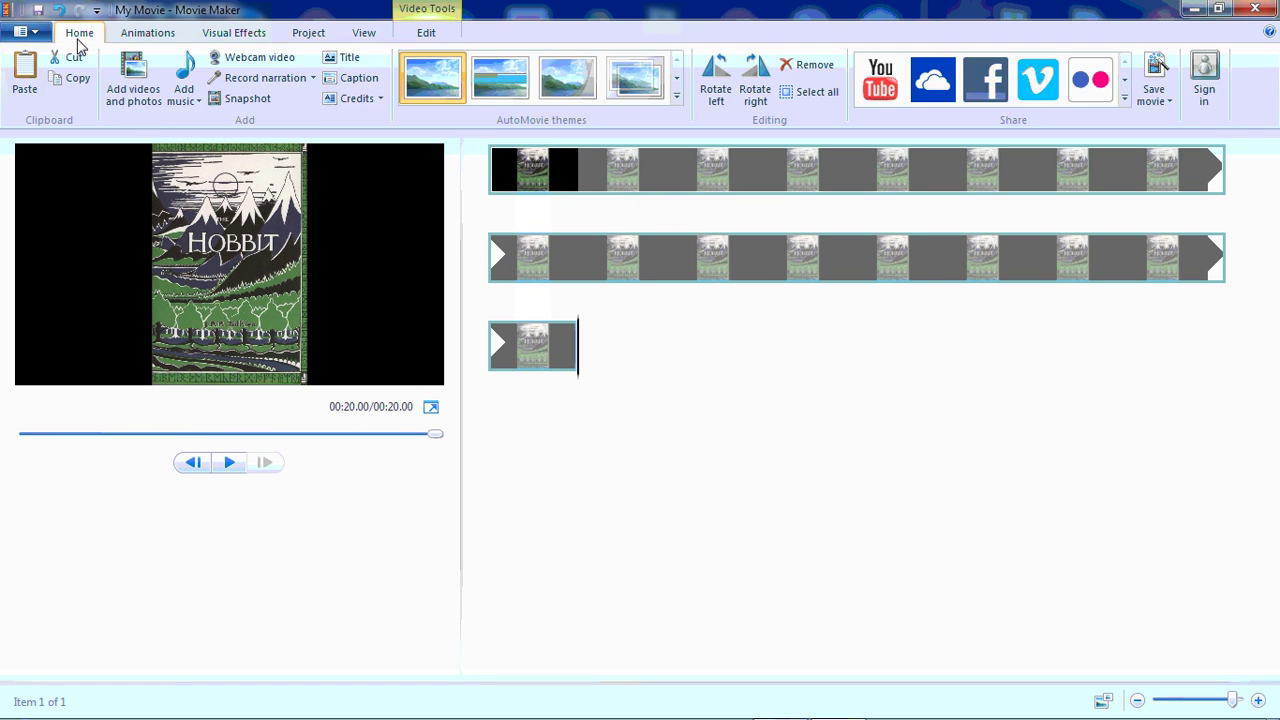
click(133, 80)
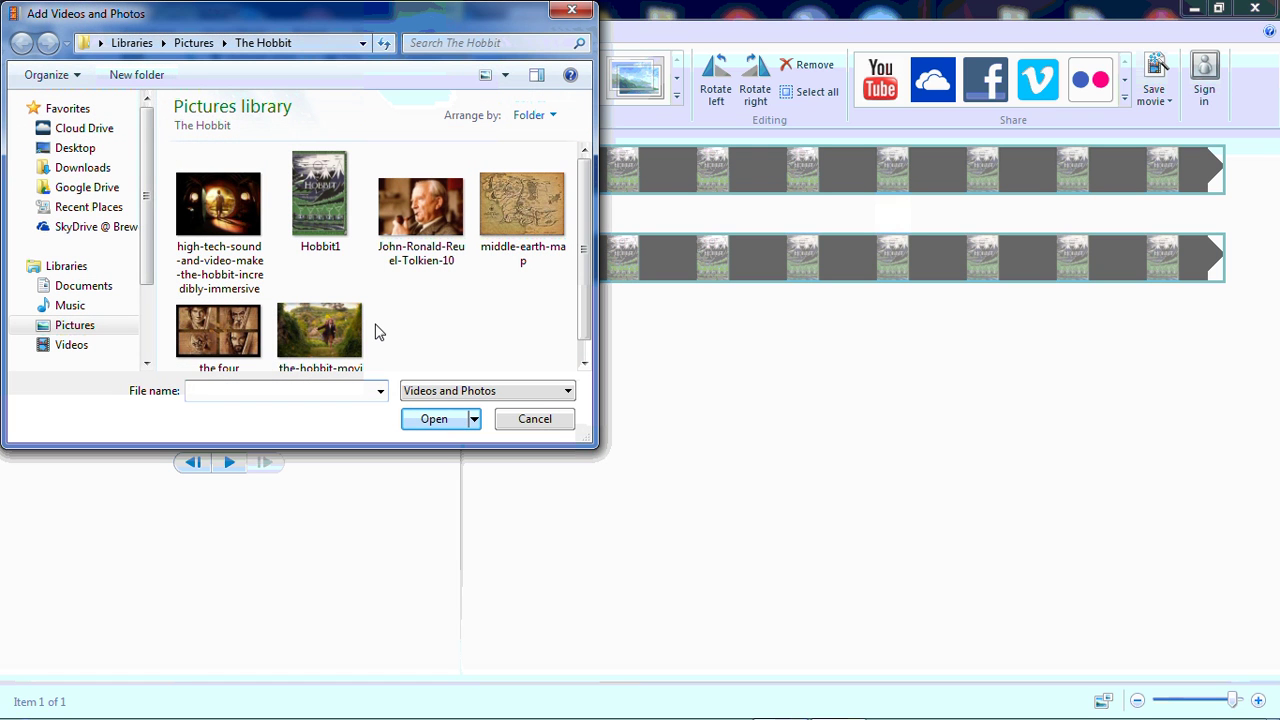
click(415, 228)
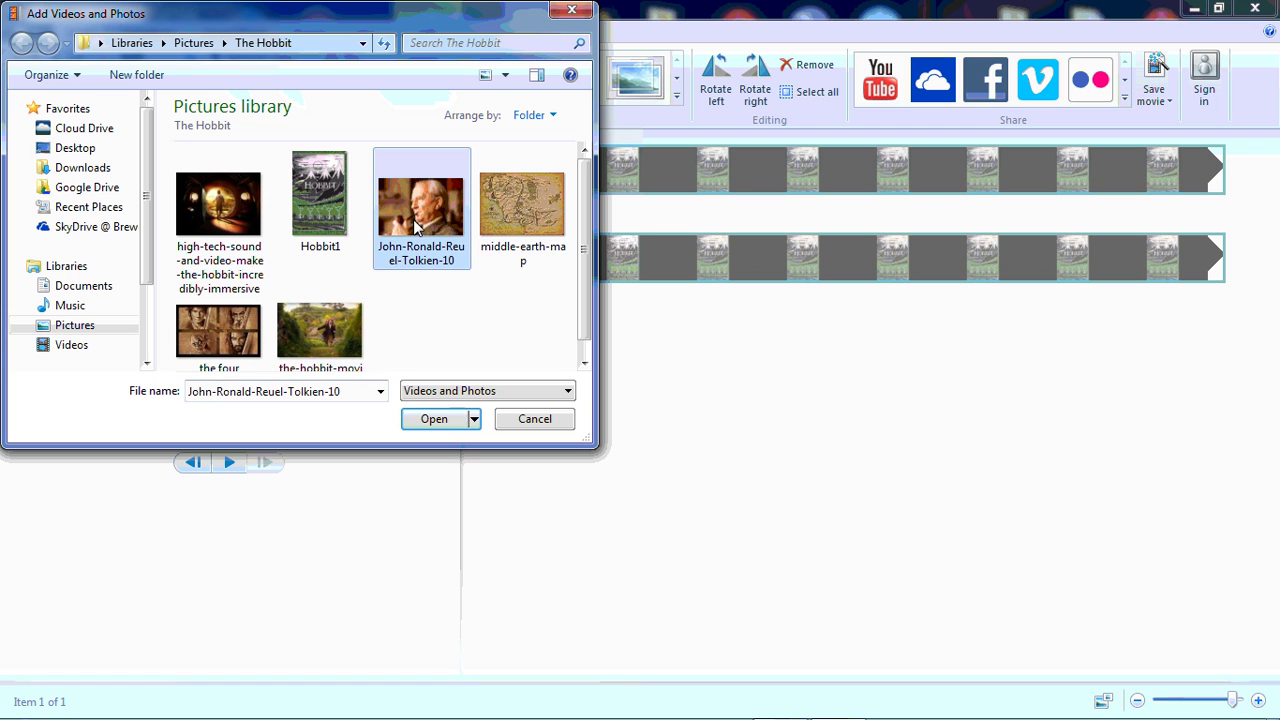
click(440, 420)
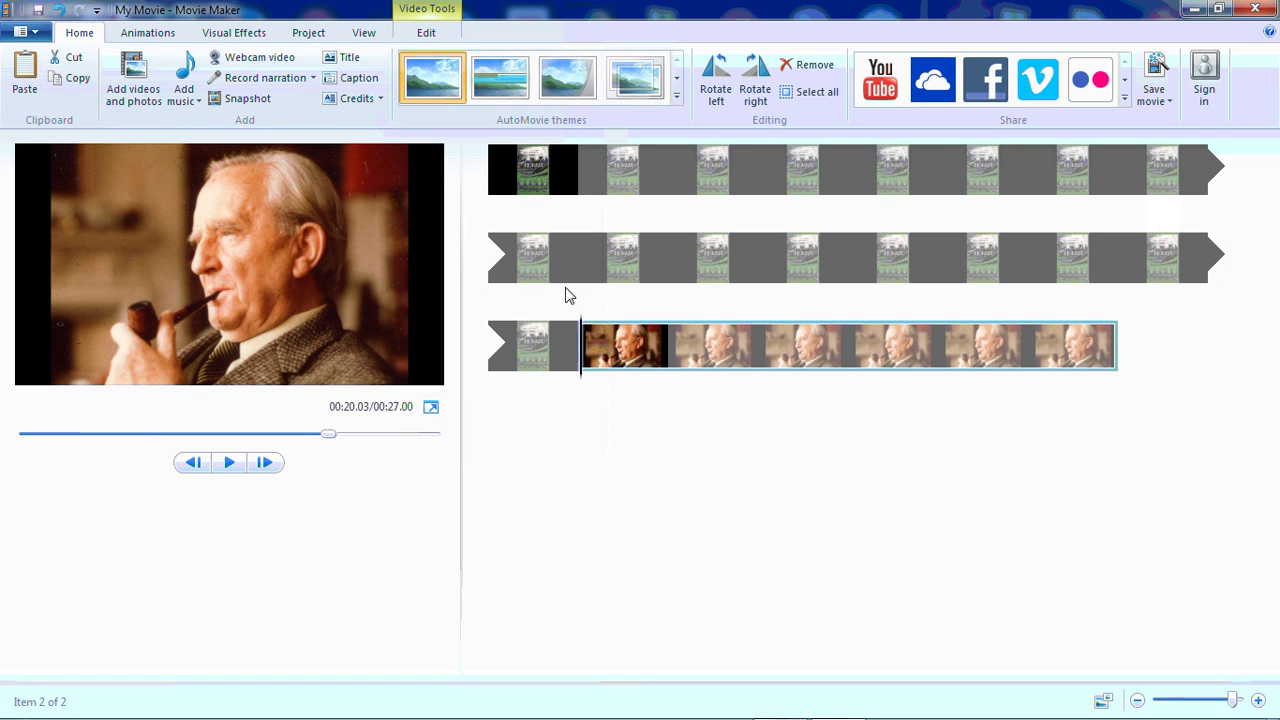
Step: Set the Tolkien portrait clip's duration to 20.00 seconds
double_click(604, 335)
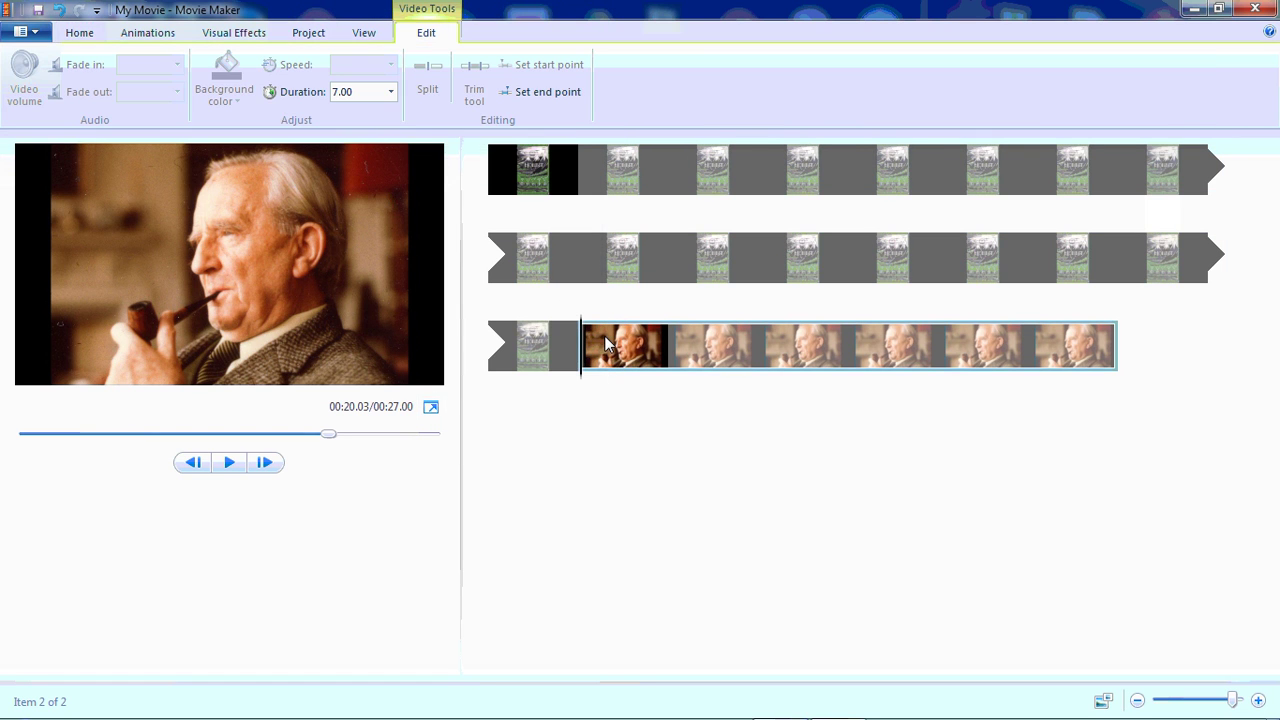
click(363, 94)
text(57)
key(BackSpace)
key(BackSpace)
key(BackSpace)
key(BackSpace)
key(BackSpace)
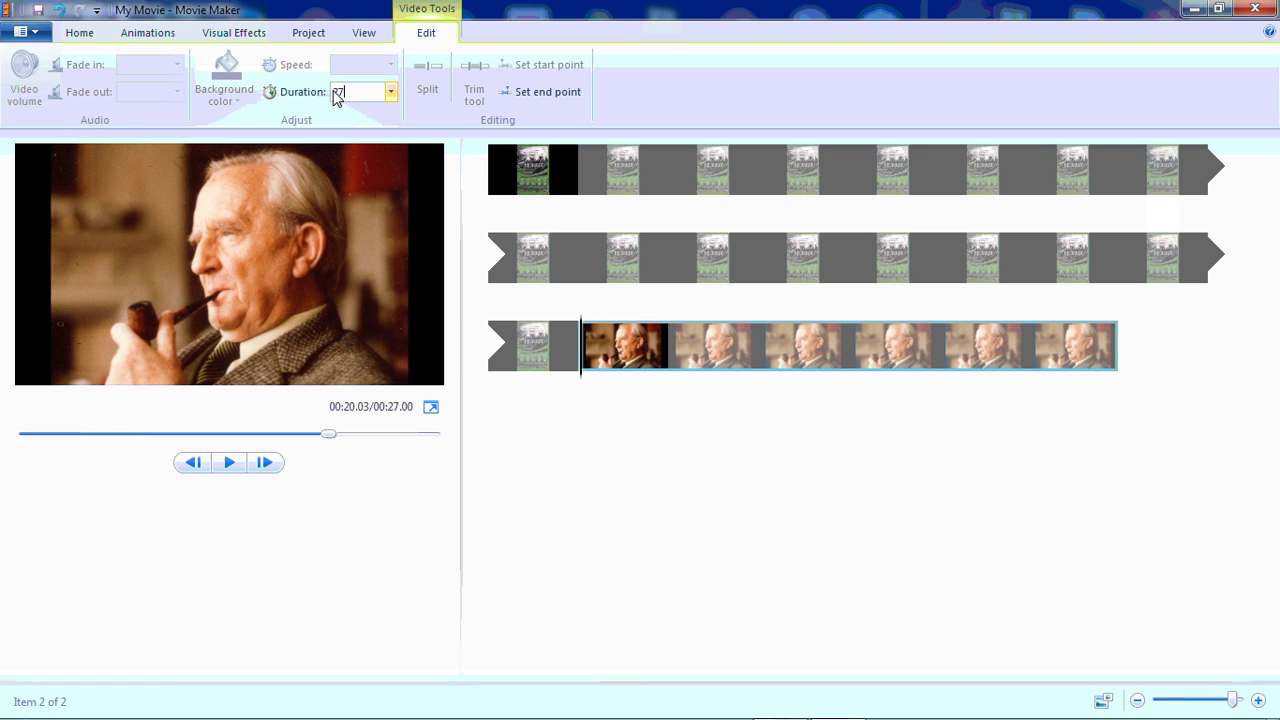
text(20)
text(00)
key(BackSpace)
key(BackSpace)
key(BackSpace)
key(BackSpace)
text(20.00)
key(Return)
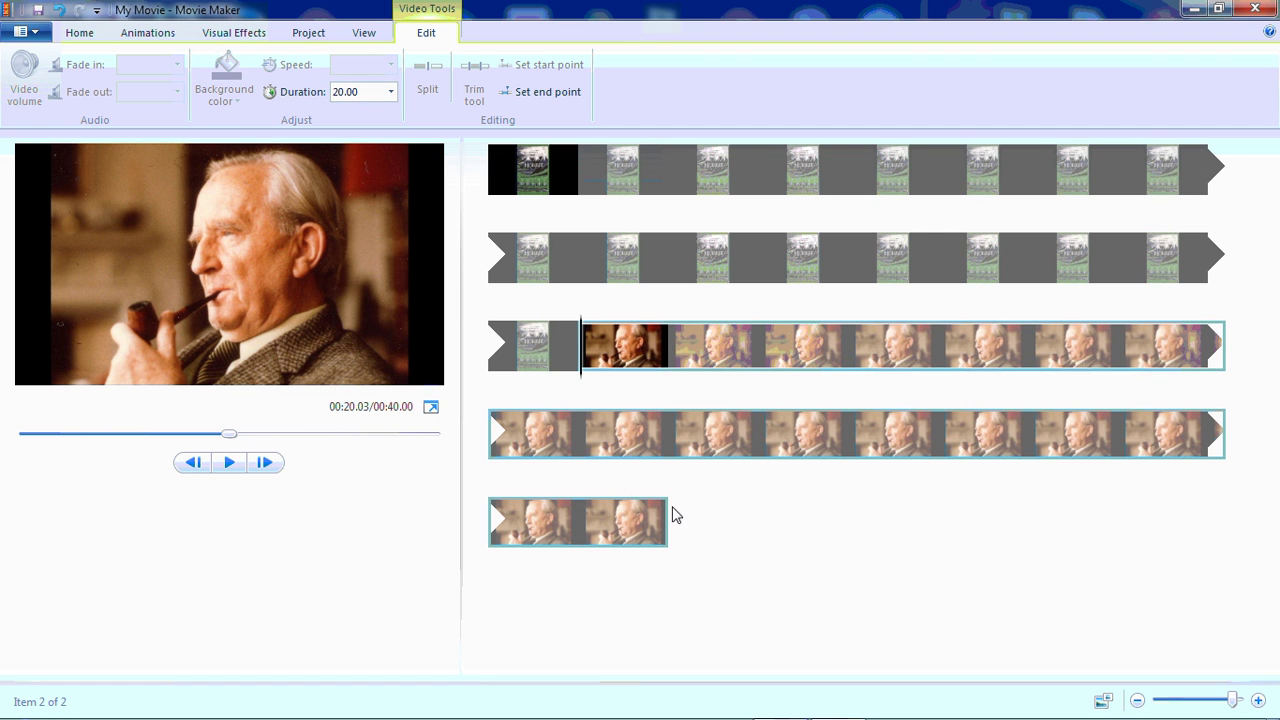
Step: Move the playhead to the end of the Tolkien portrait clip and add the middle-earth-map picture there
click(582, 522)
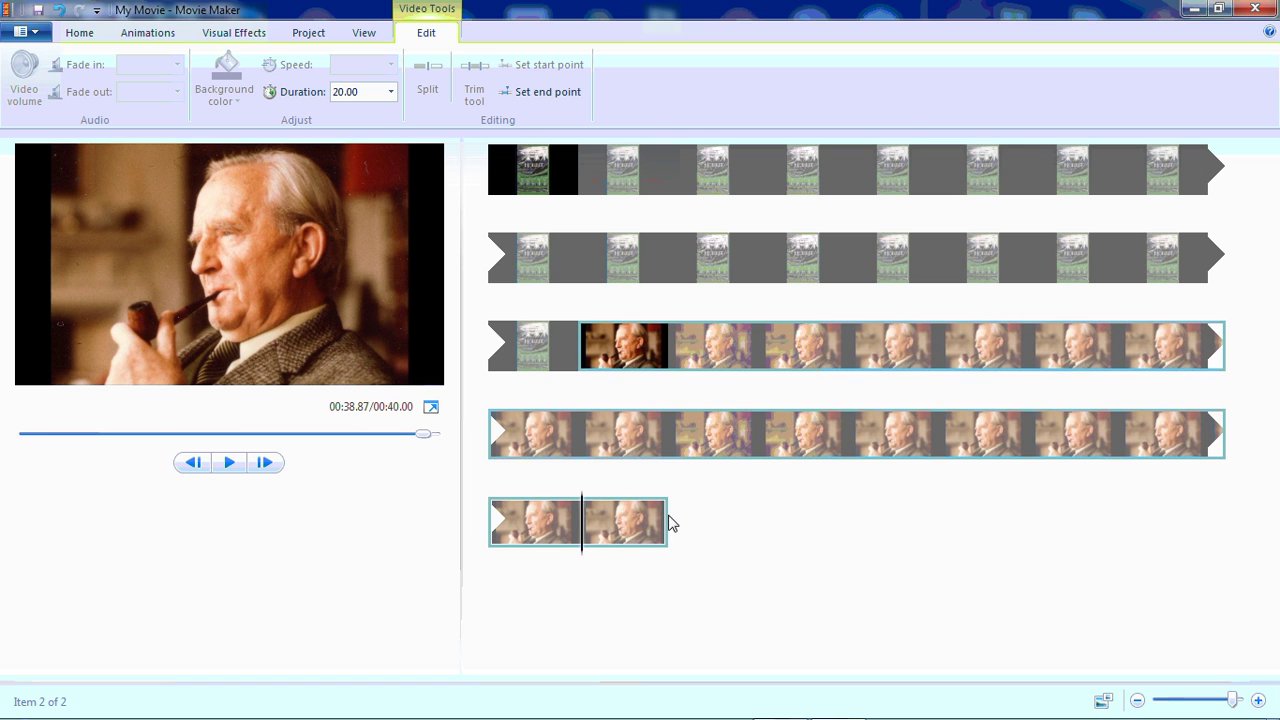
drag(583, 521, 670, 537)
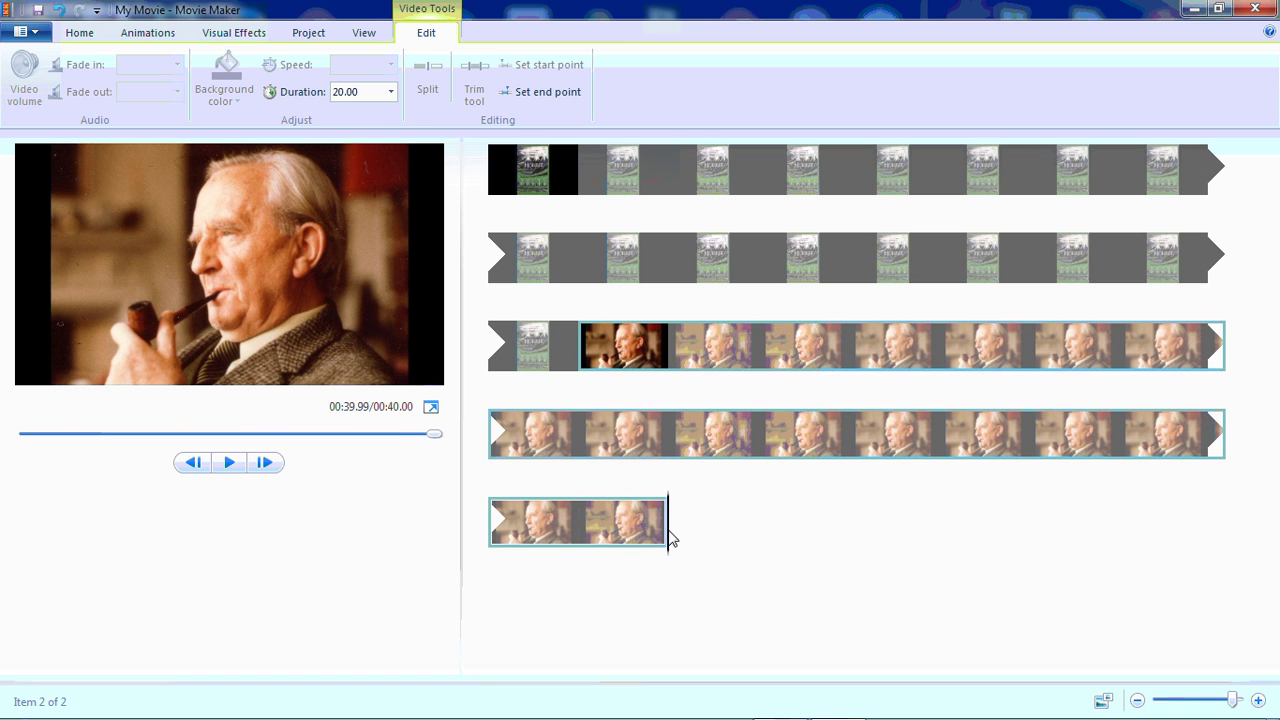
click(86, 36)
click(131, 80)
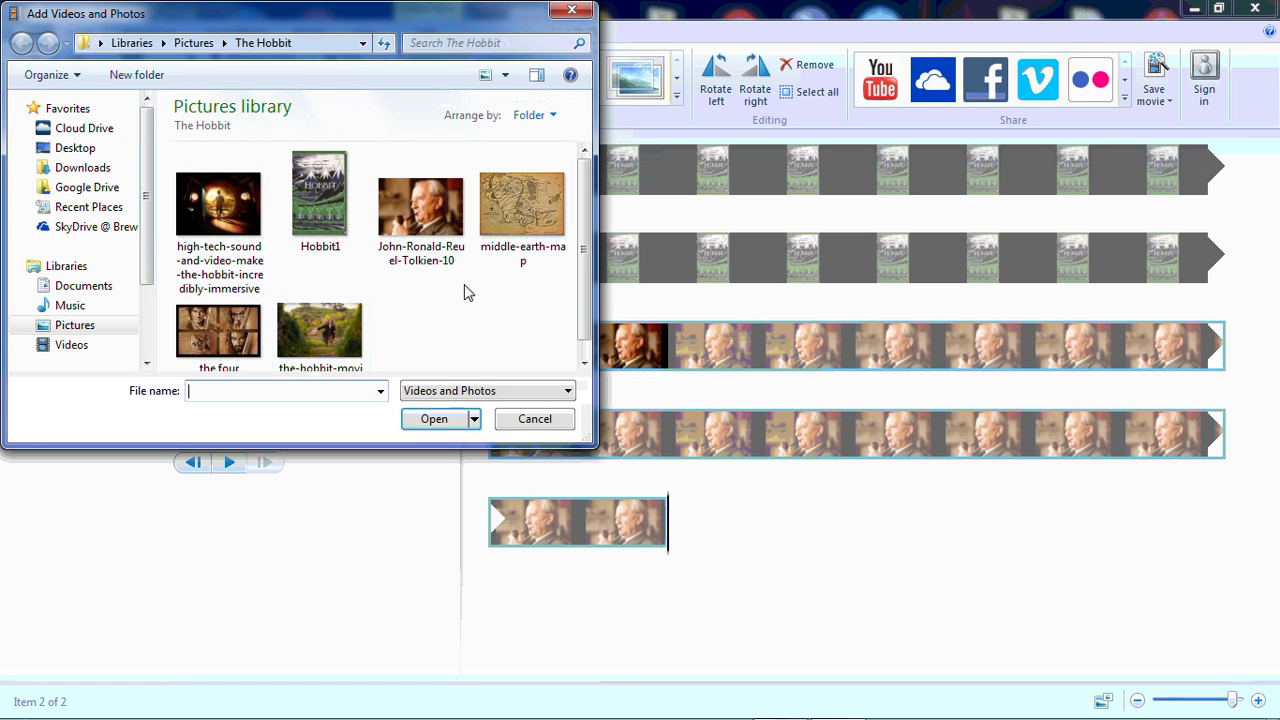
click(507, 215)
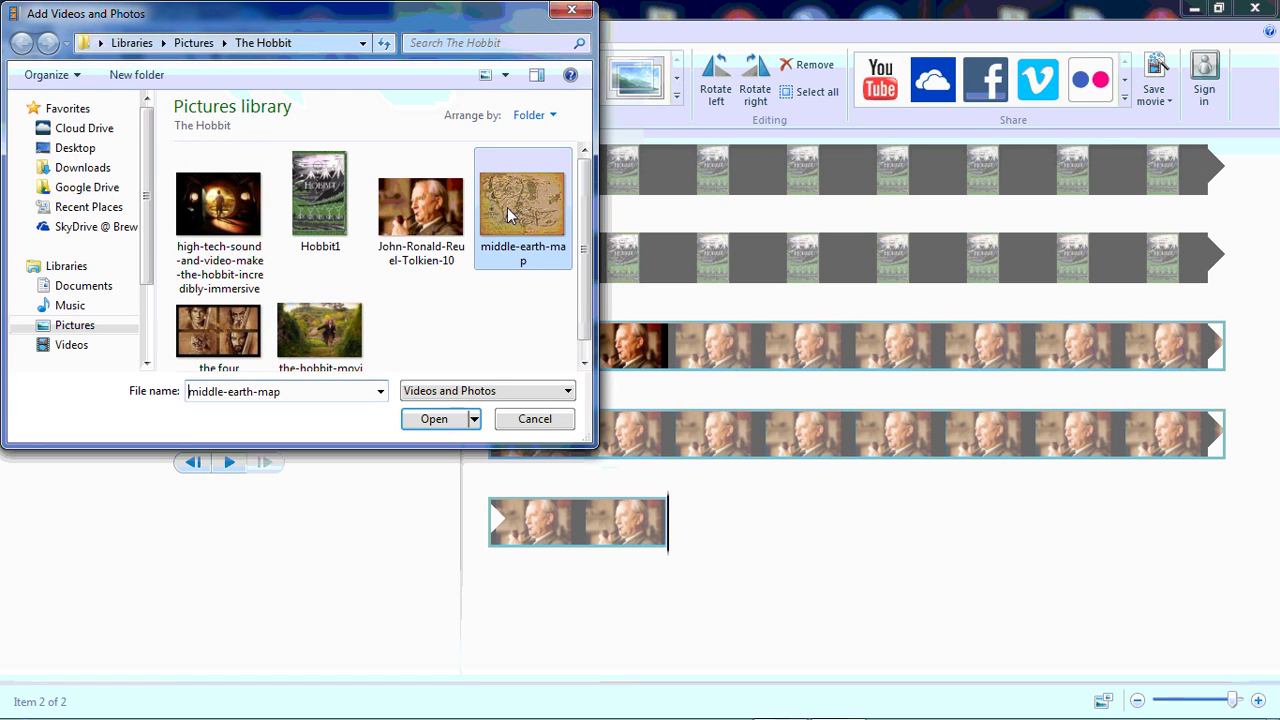
click(437, 420)
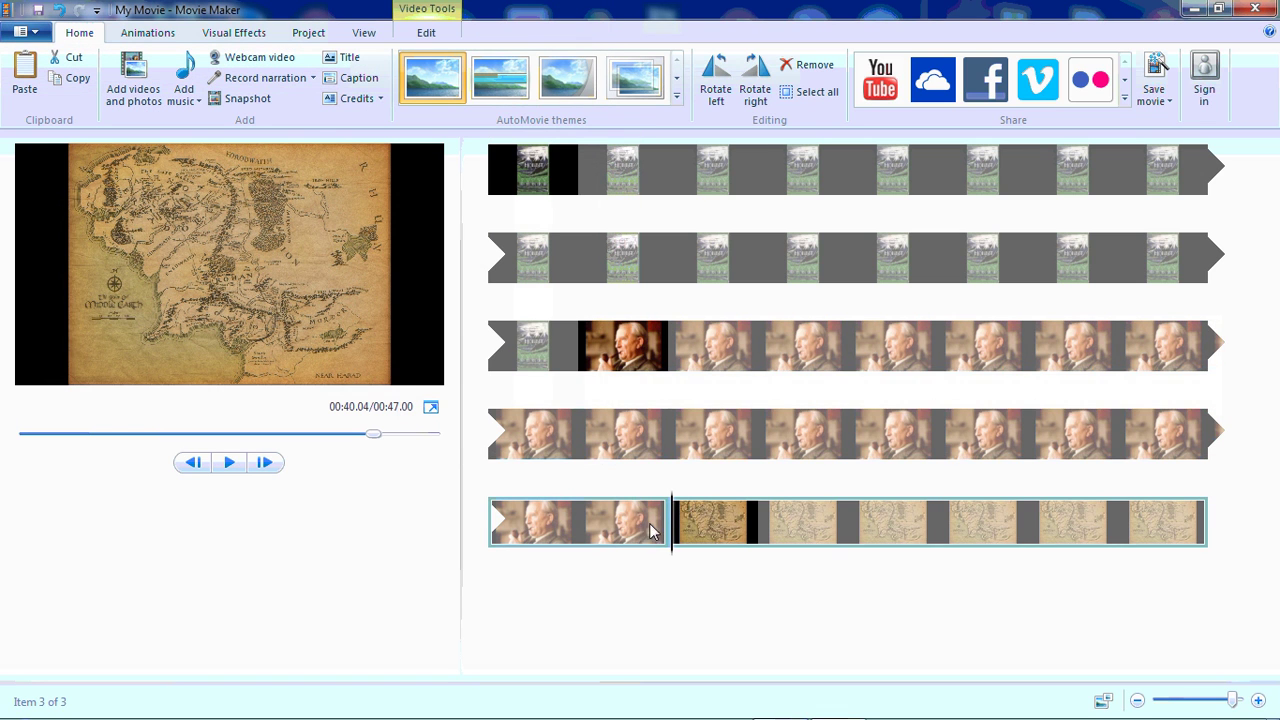
Step: Set the Middle-earth map clip's duration to 20.00 seconds
double_click(729, 530)
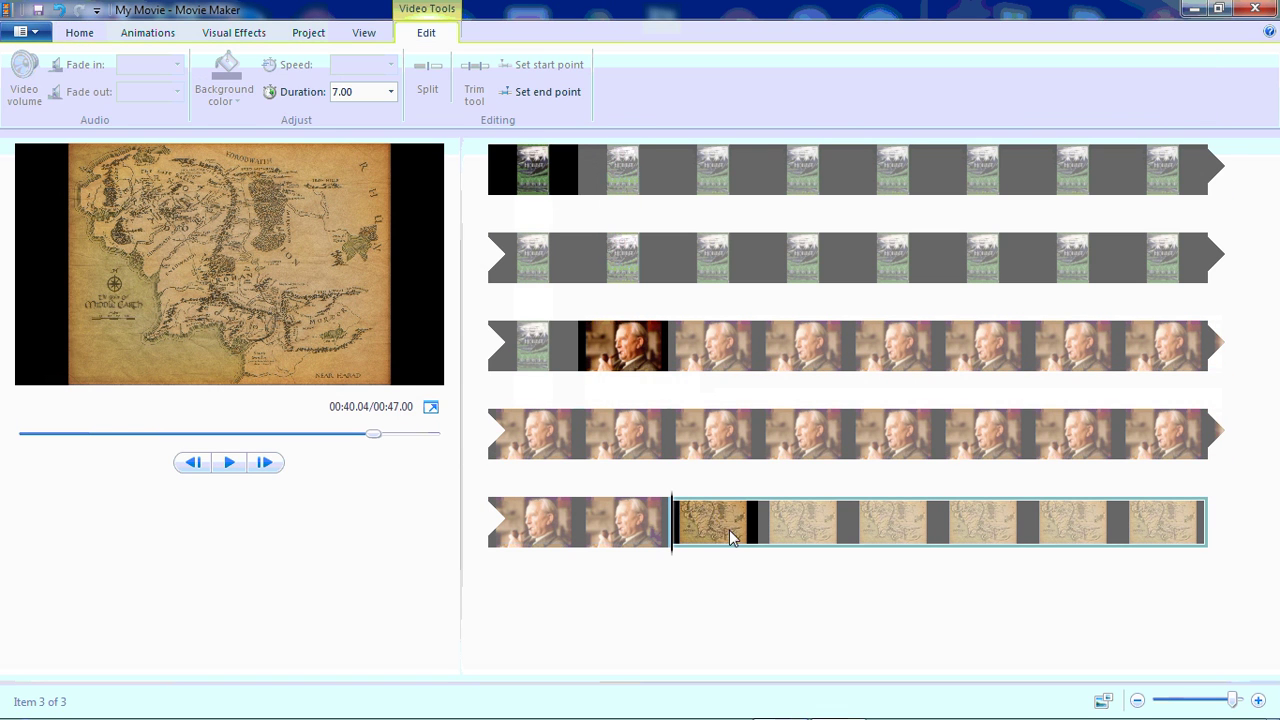
click(340, 93)
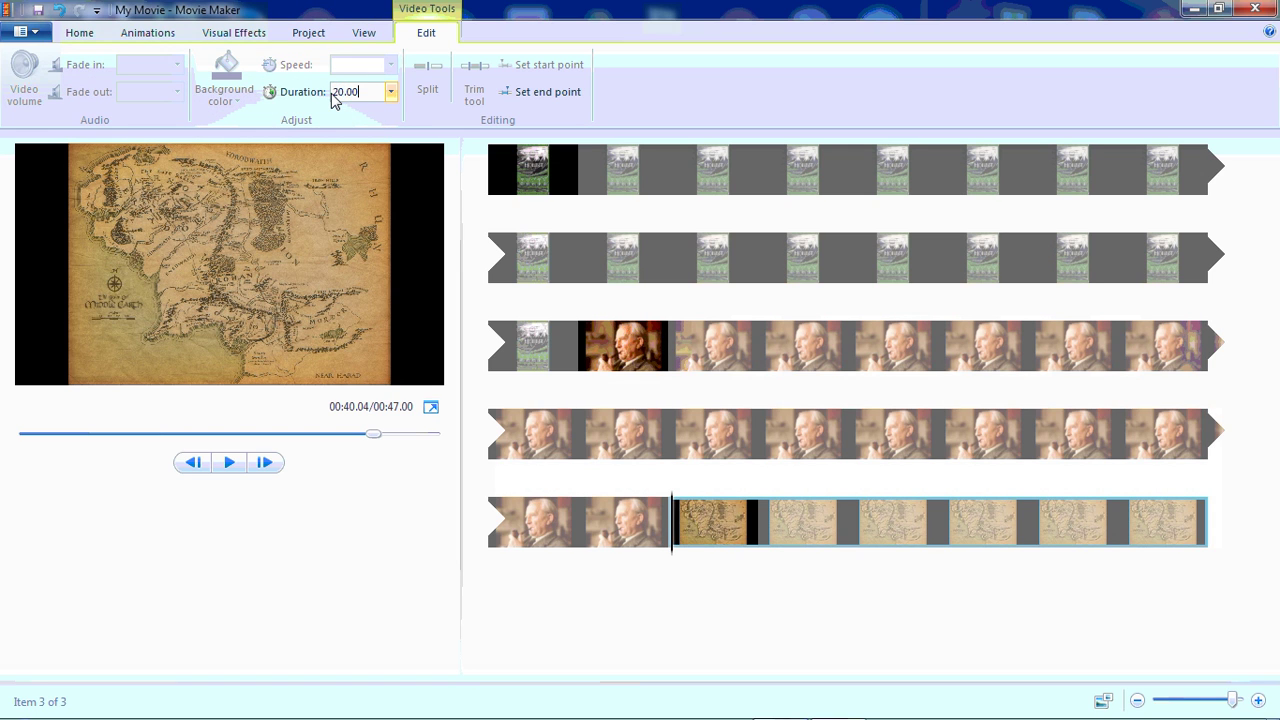
key(Return)
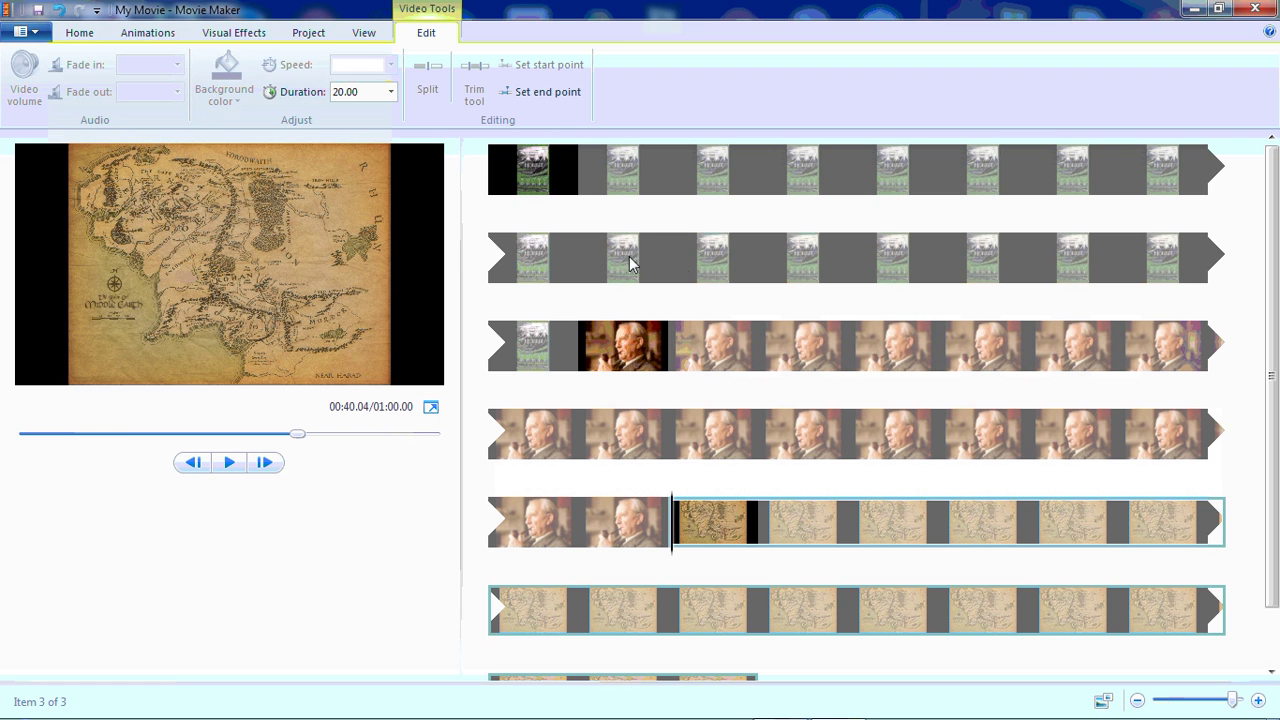
Step: Move the playhead to the end of the map clip and add the high-tech-sound-and-video-make-the-hobbit-incredibly-immersive picture there
scroll(785, 560, down, 1)
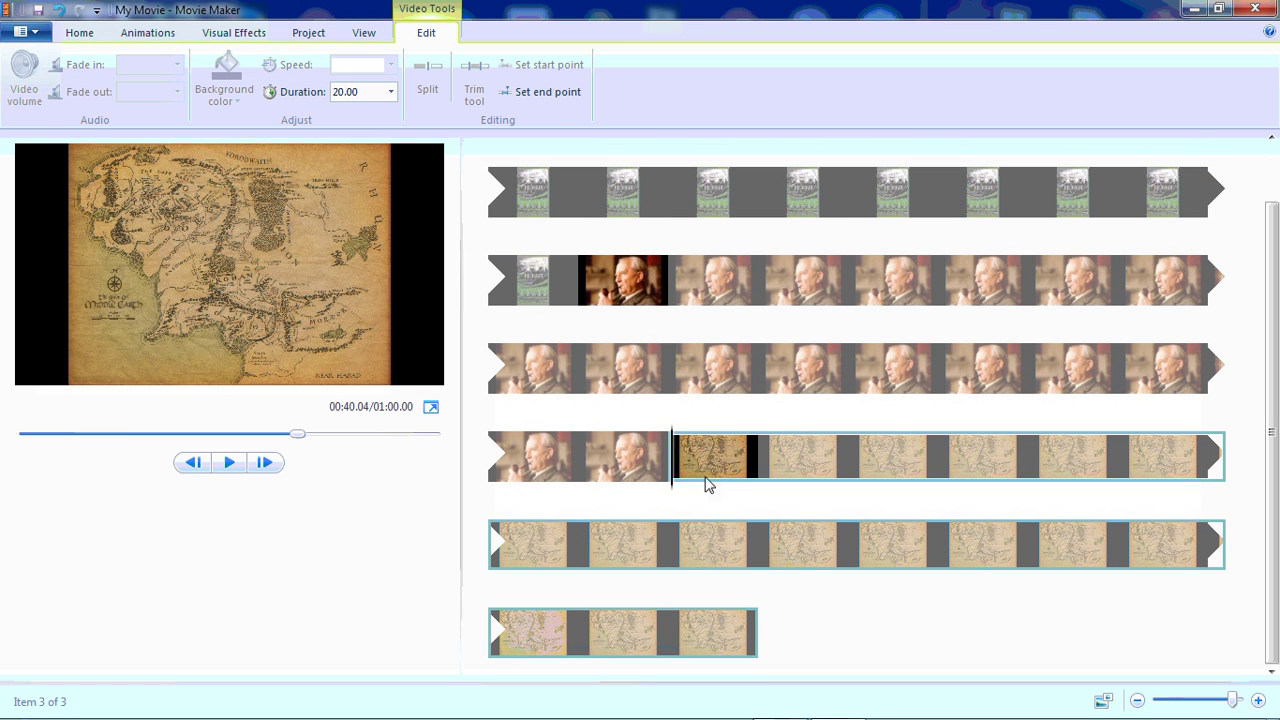
drag(677, 477, 758, 657)
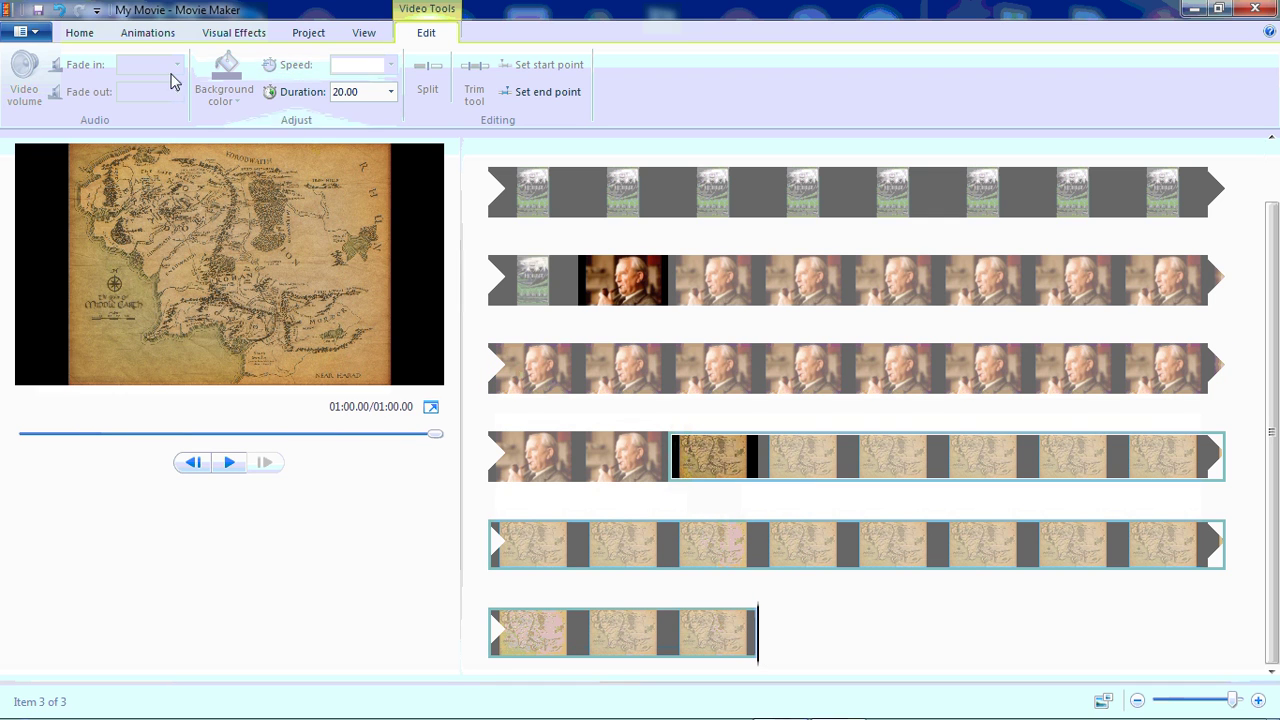
click(86, 38)
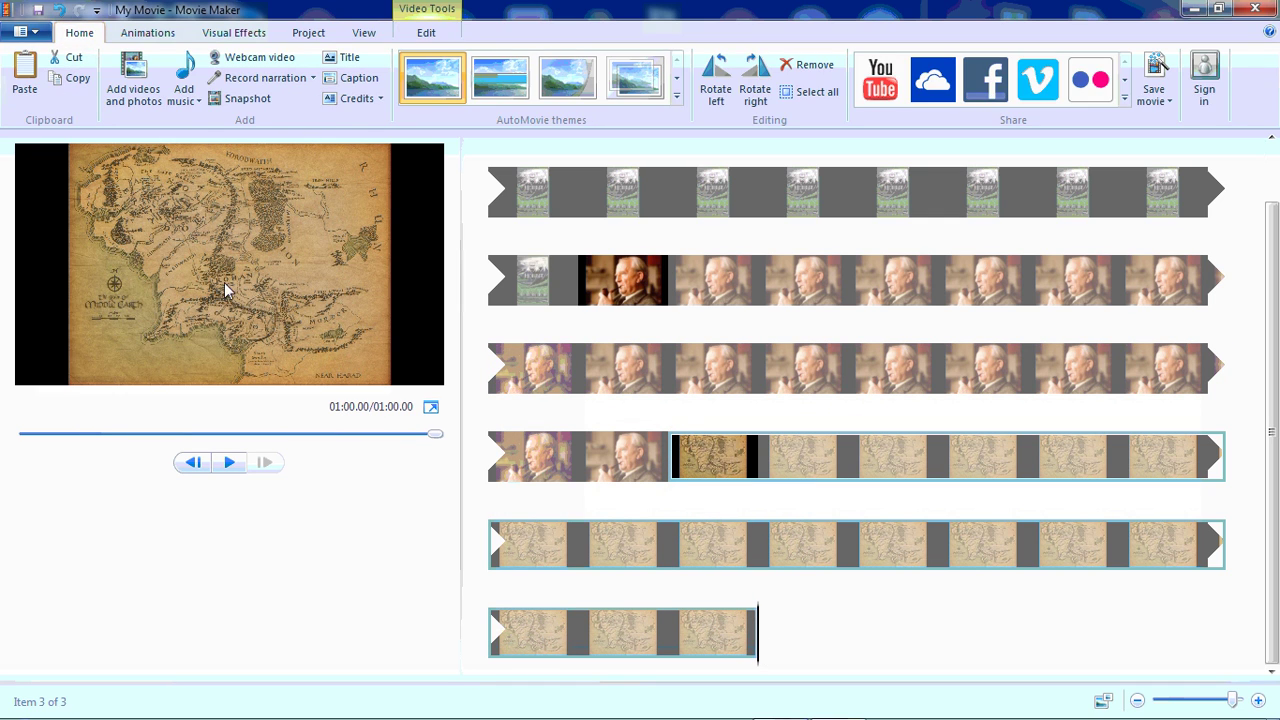
click(128, 92)
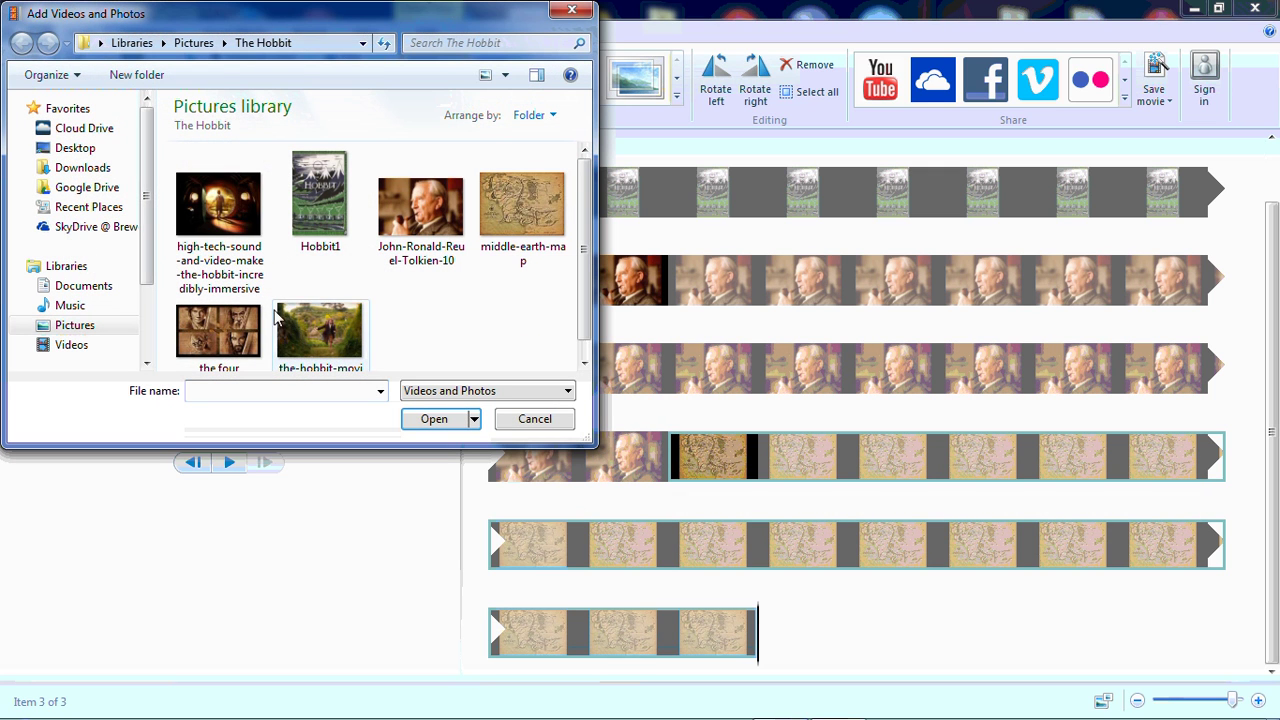
click(203, 197)
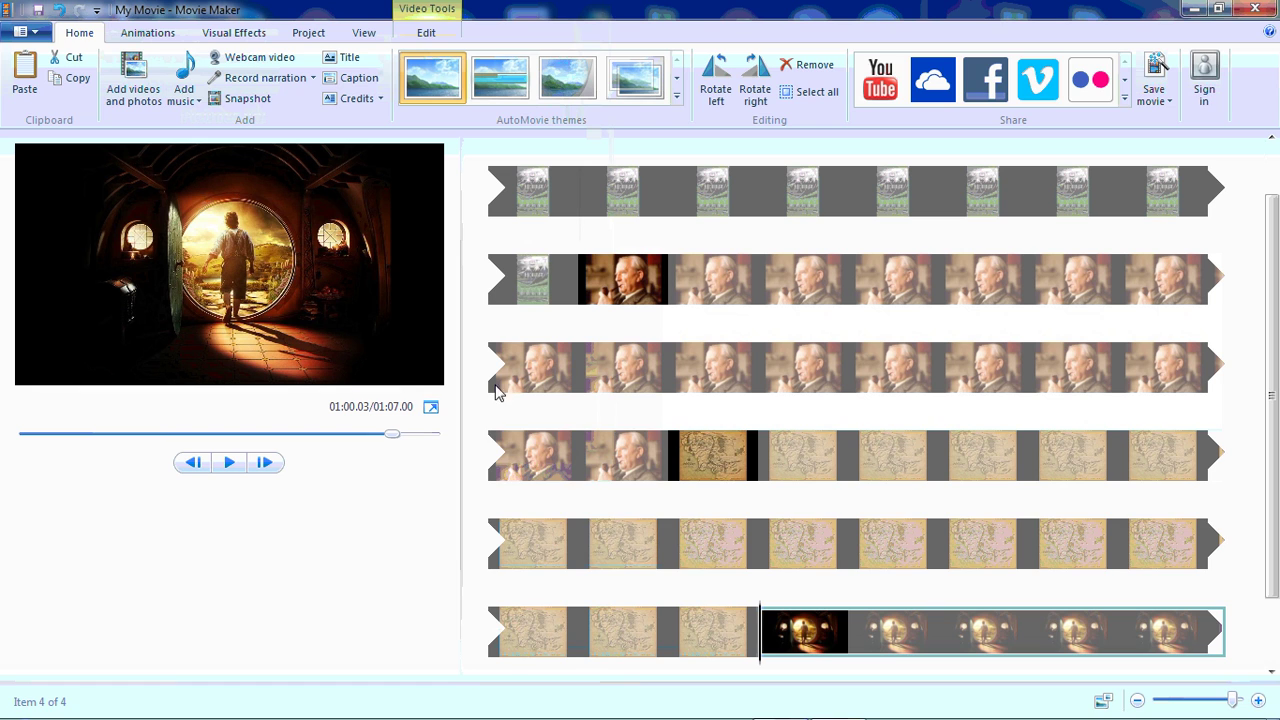
Step: Set the duration of the clip showing the round hobbit doorway to 20.00 seconds
double_click(823, 641)
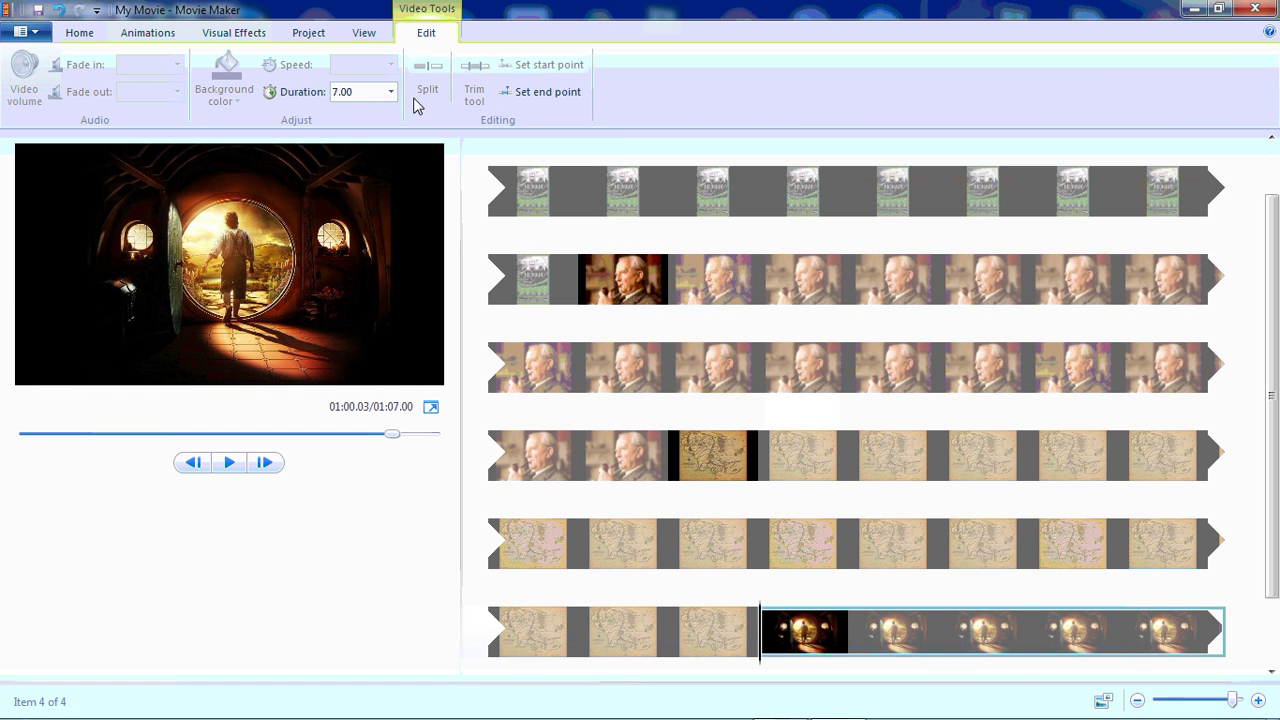
click(368, 95)
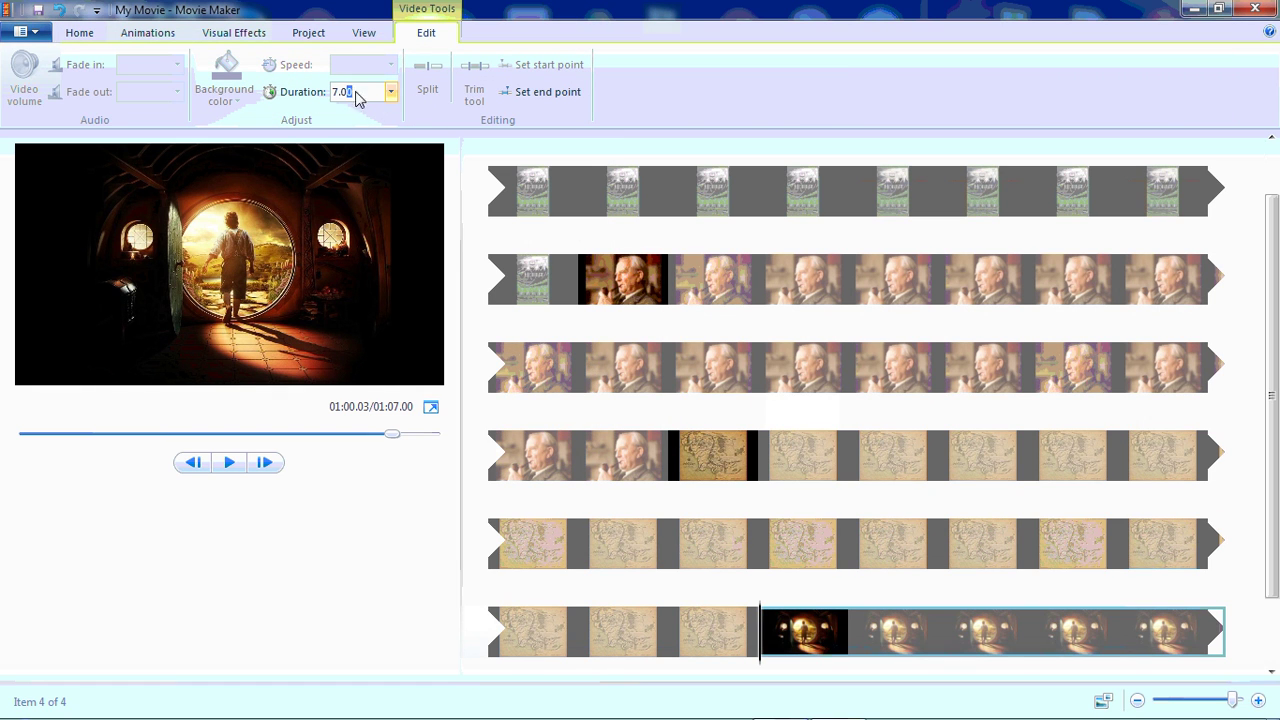
click(390, 92)
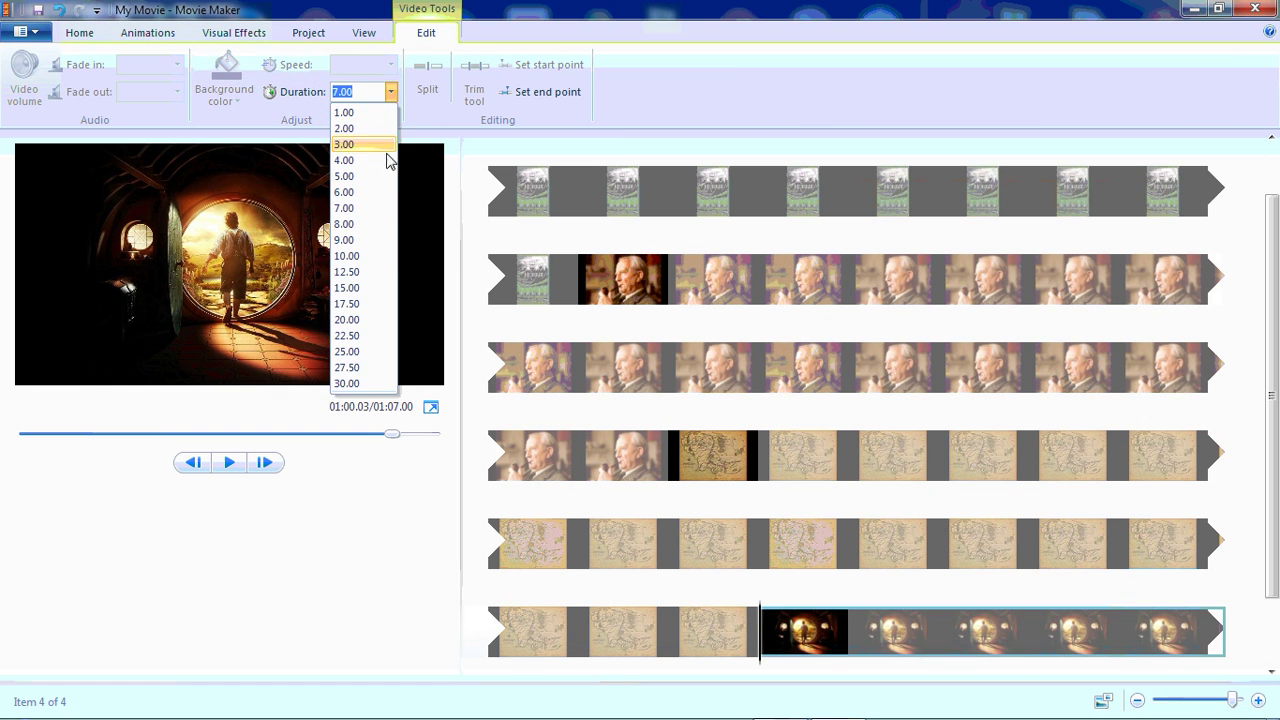
click(372, 319)
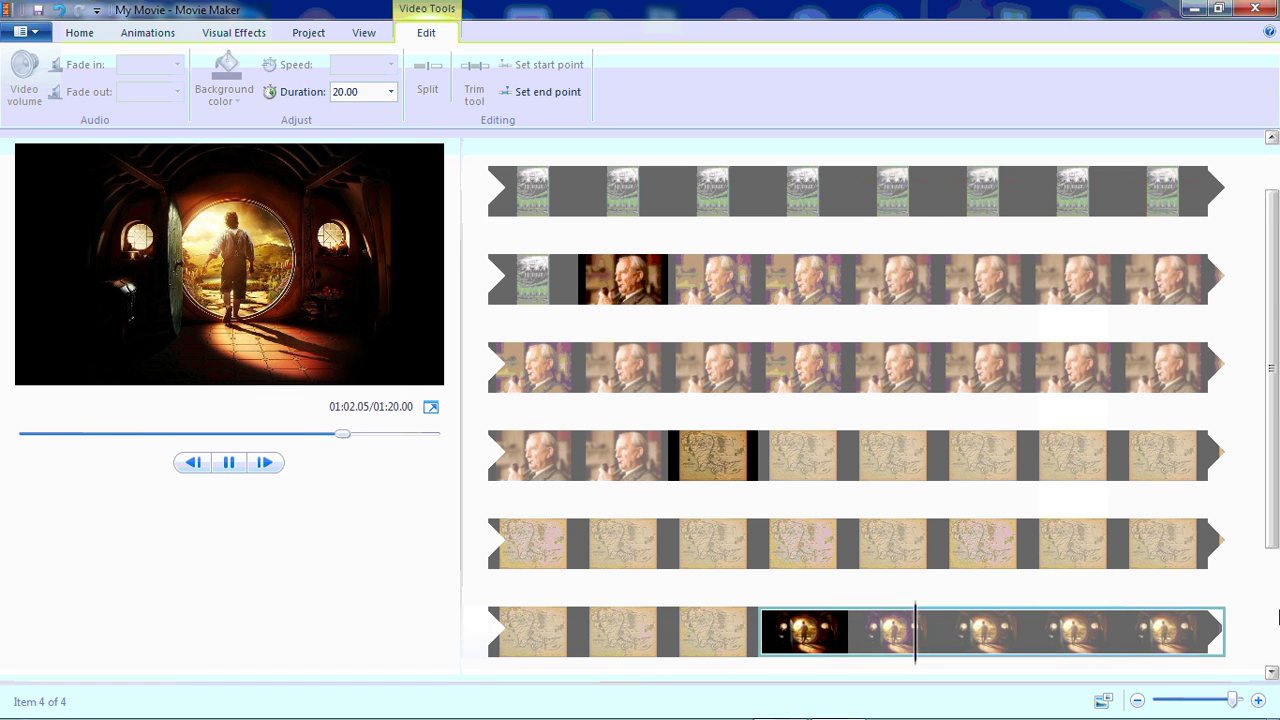
Step: Move the playhead to the end of the hobbit doorway clip and add the picture of the hobbit running through green hills there
click(761, 630)
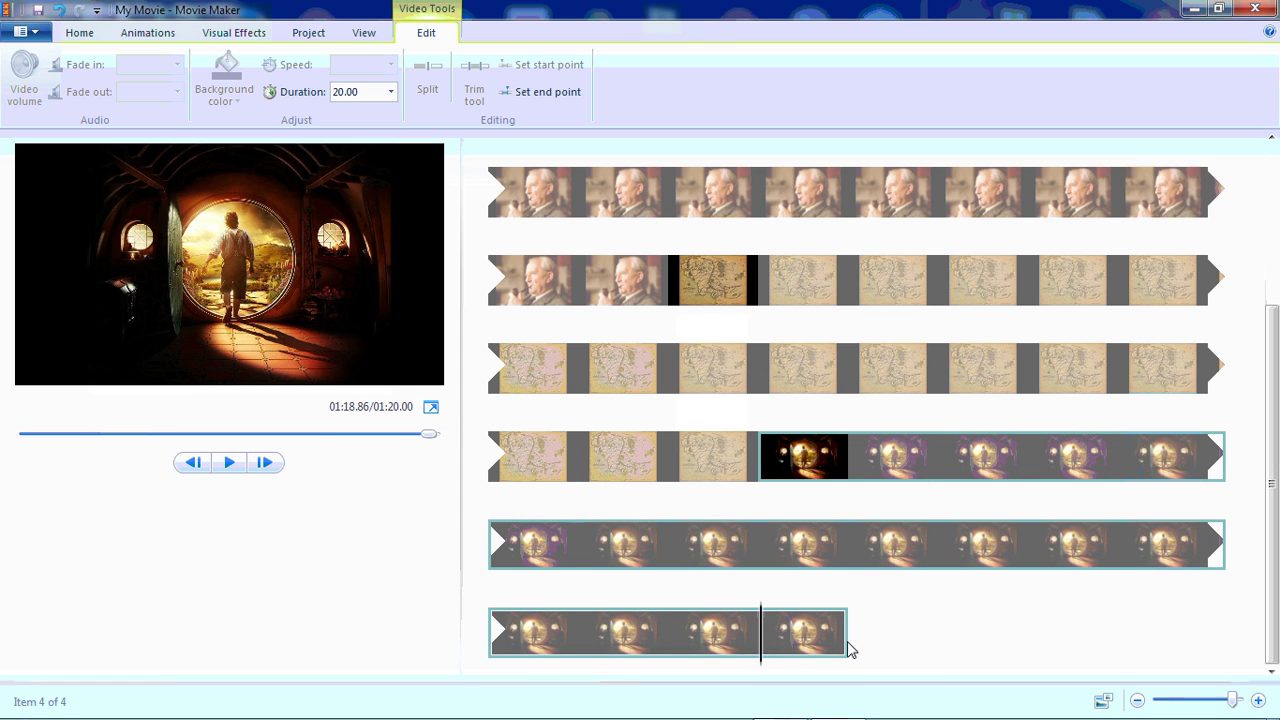
drag(757, 623, 857, 632)
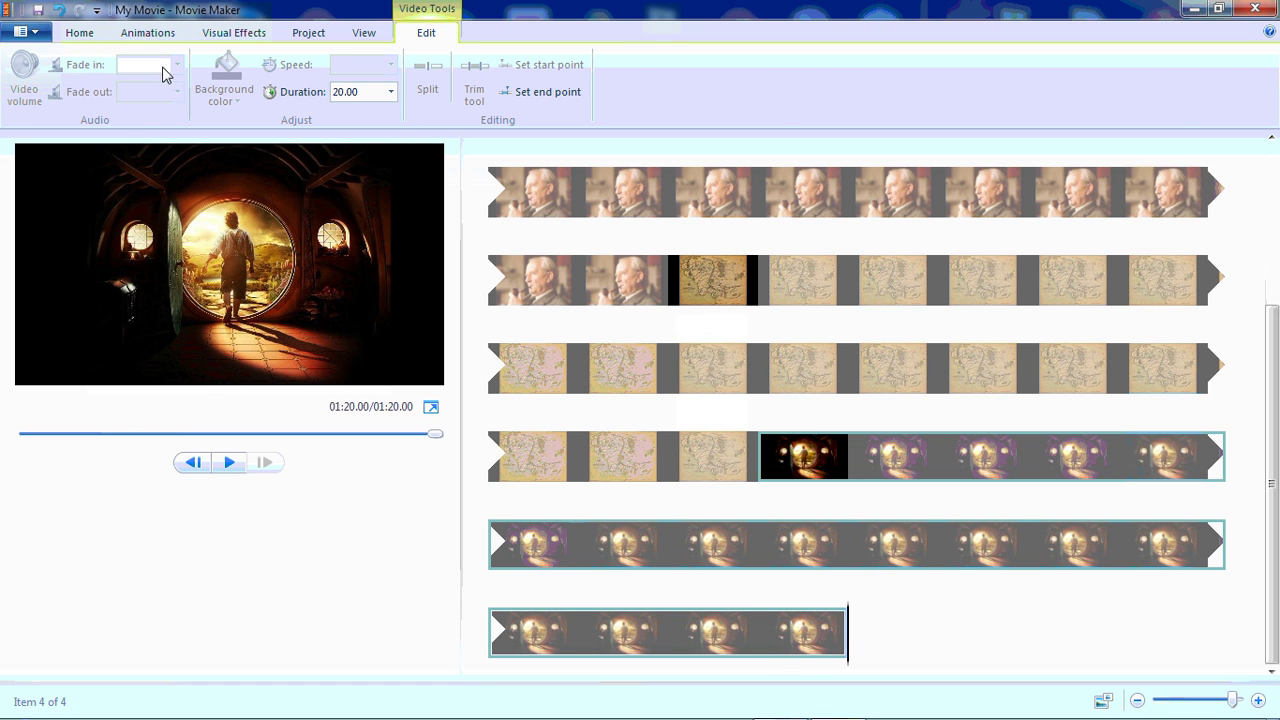
click(77, 35)
click(128, 82)
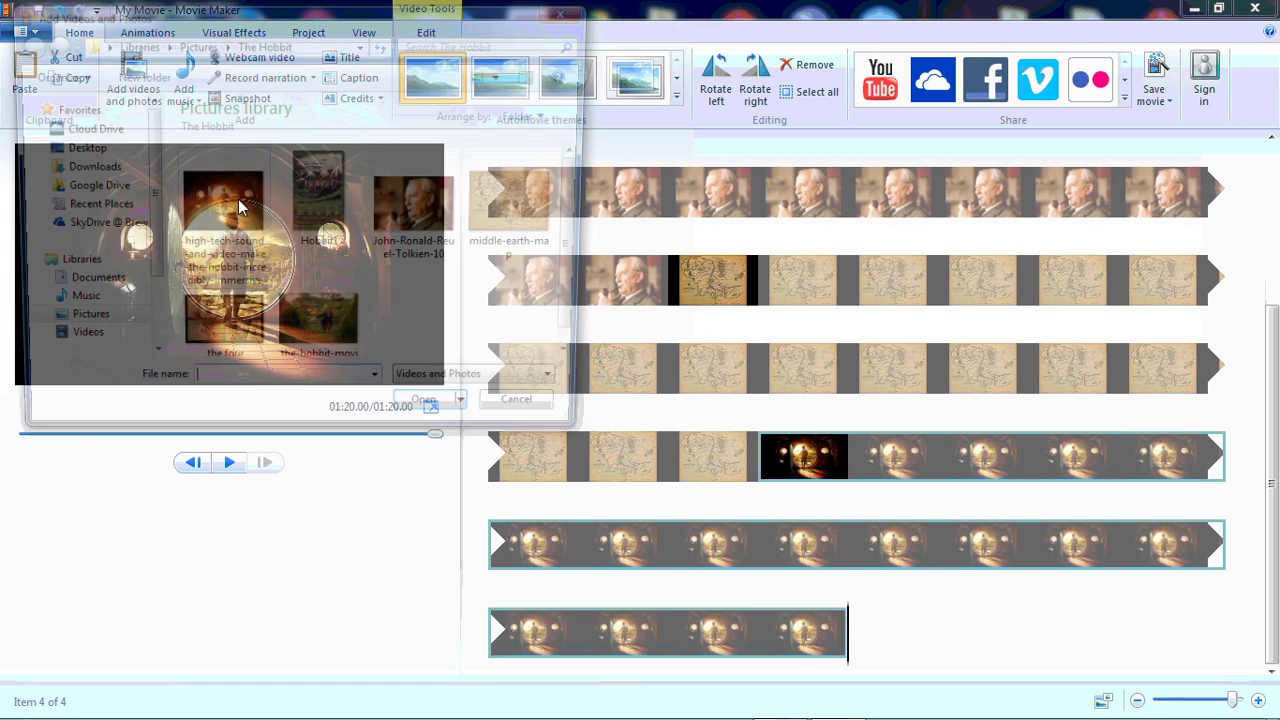
double_click(318, 336)
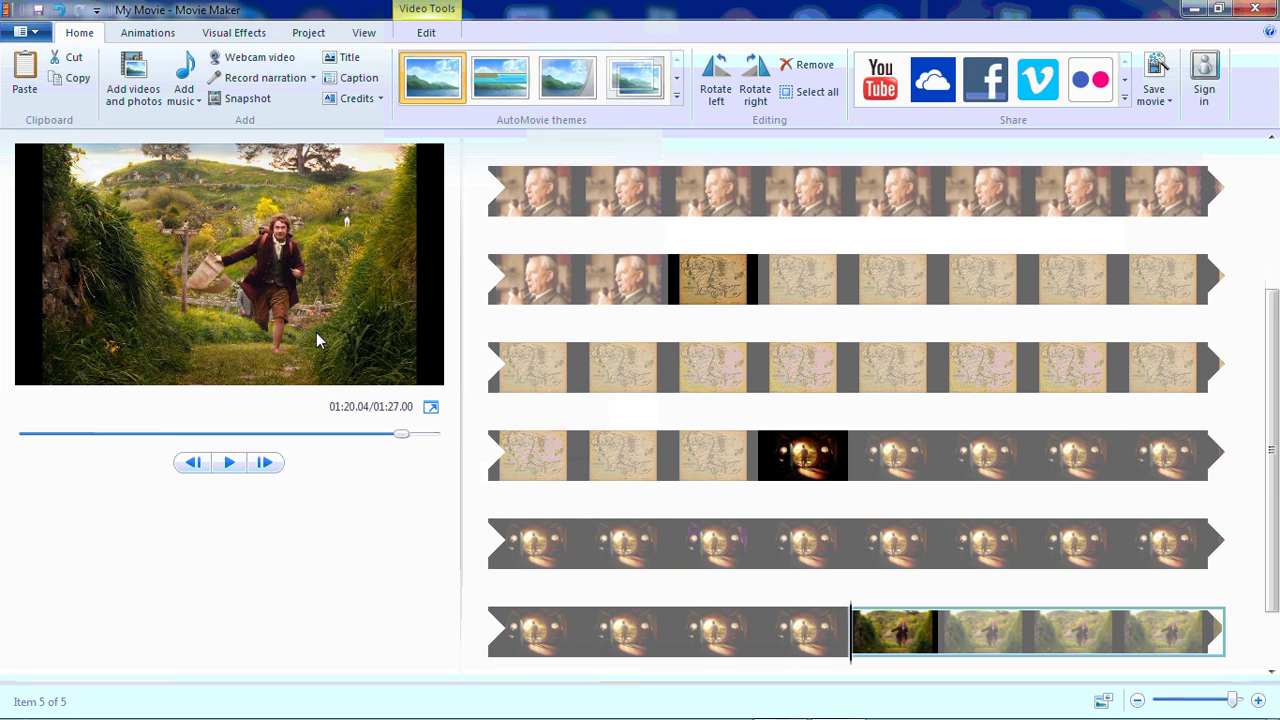
Step: Set the duration of the clip showing the running hobbit to 20.00 seconds
double_click(866, 632)
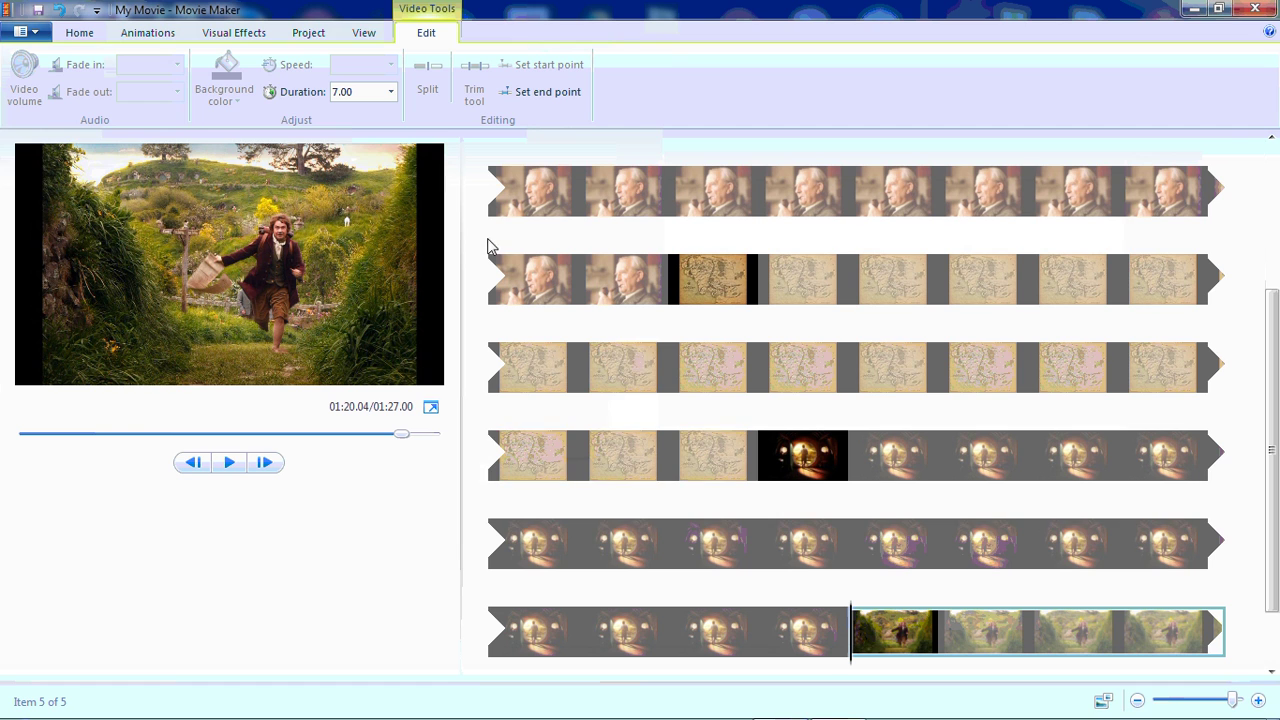
click(390, 91)
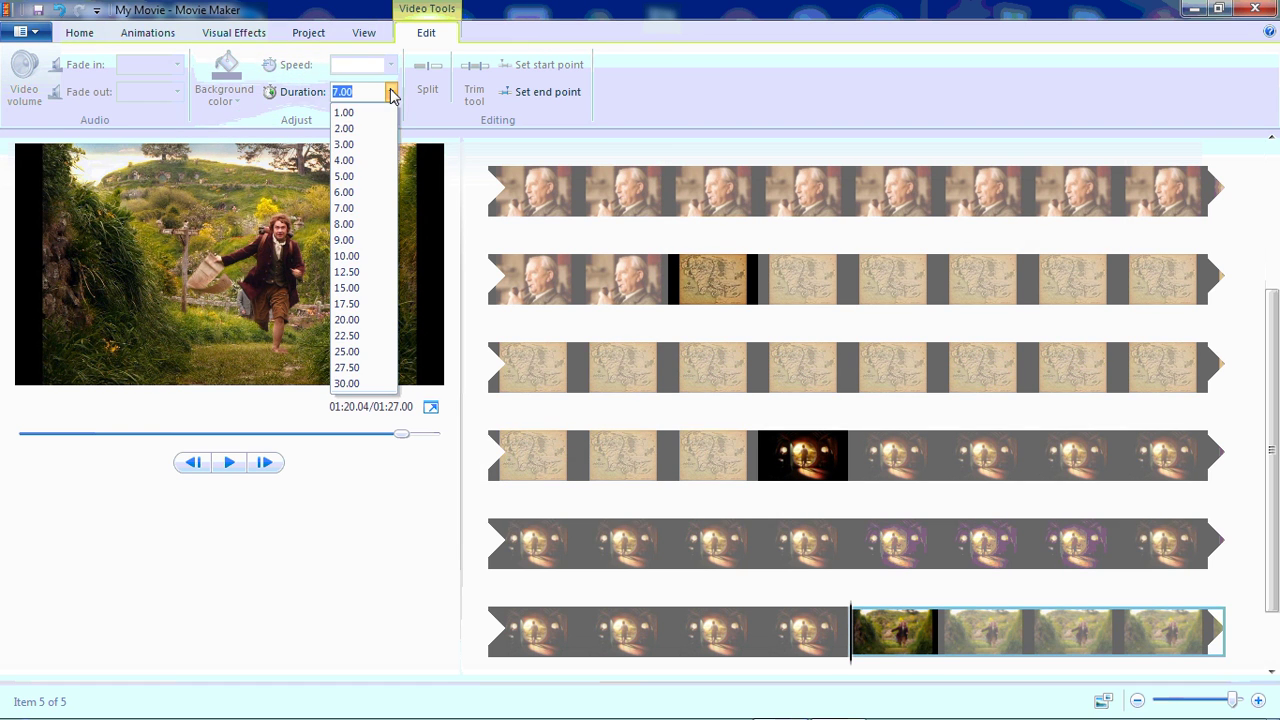
click(370, 321)
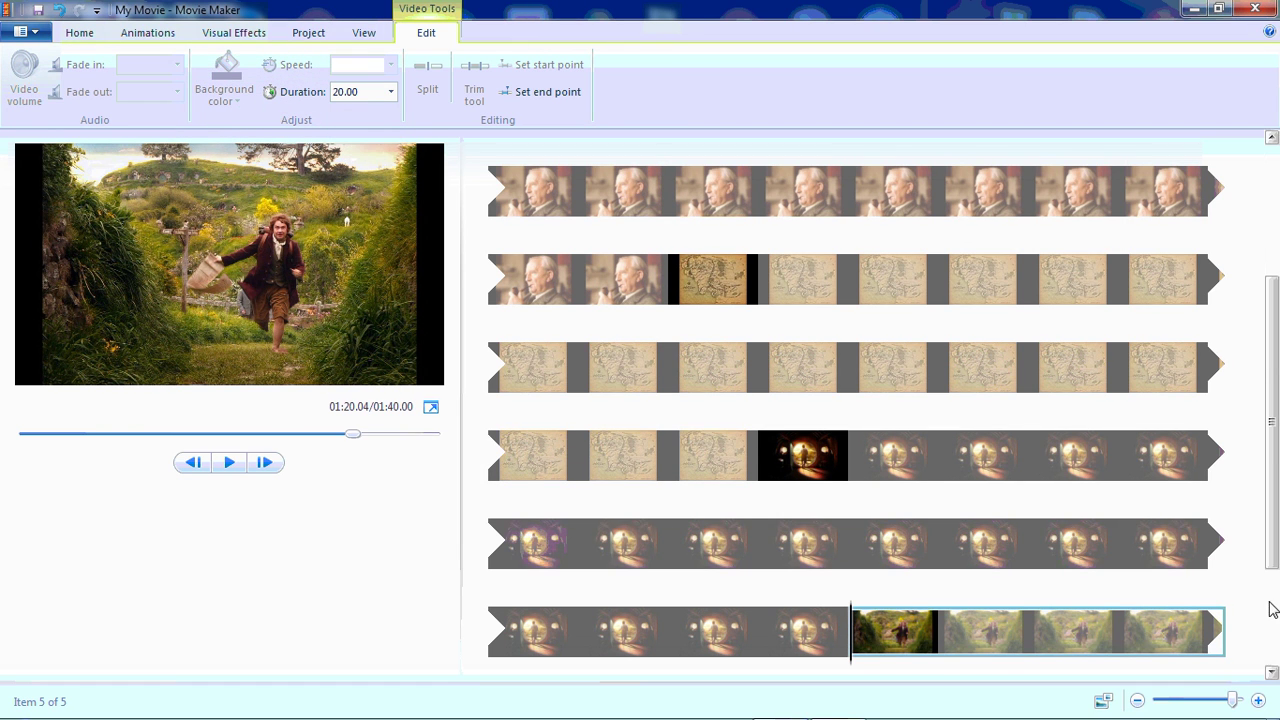
Step: Move the playhead to the end of the running hobbit clip and add the picture of the four character portraits there
click(1272, 610)
click(921, 634)
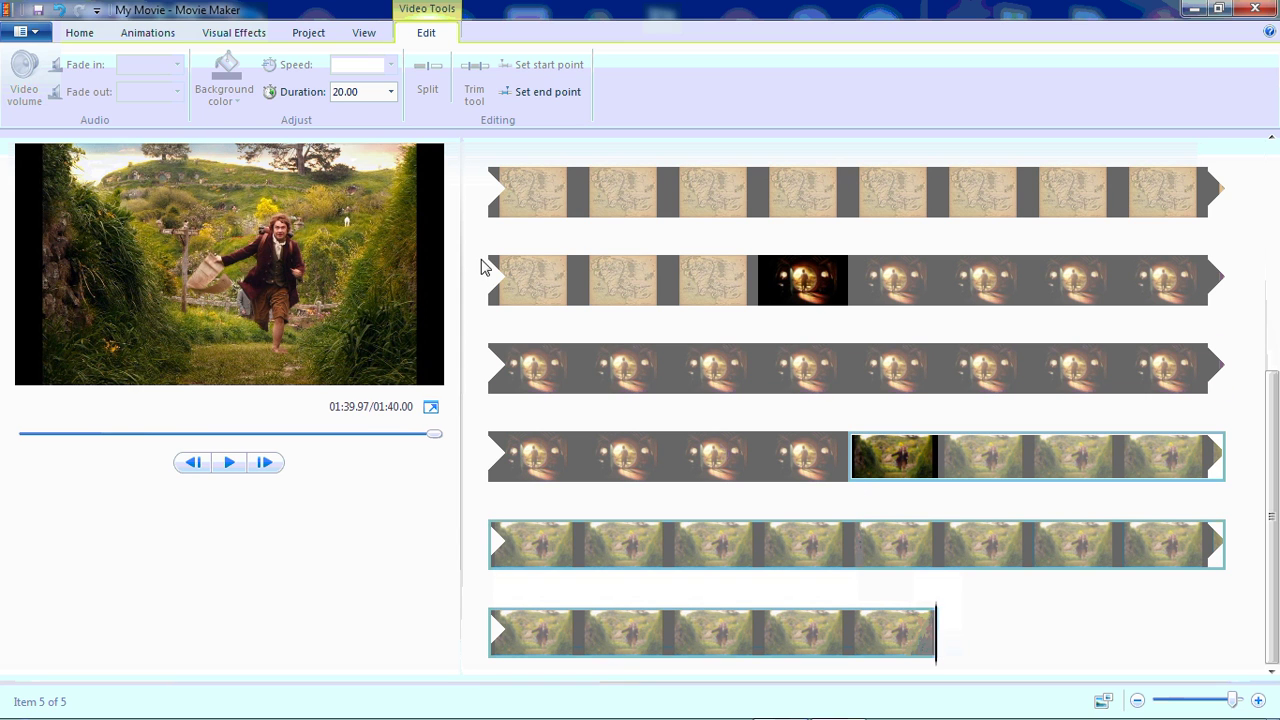
click(93, 34)
click(133, 80)
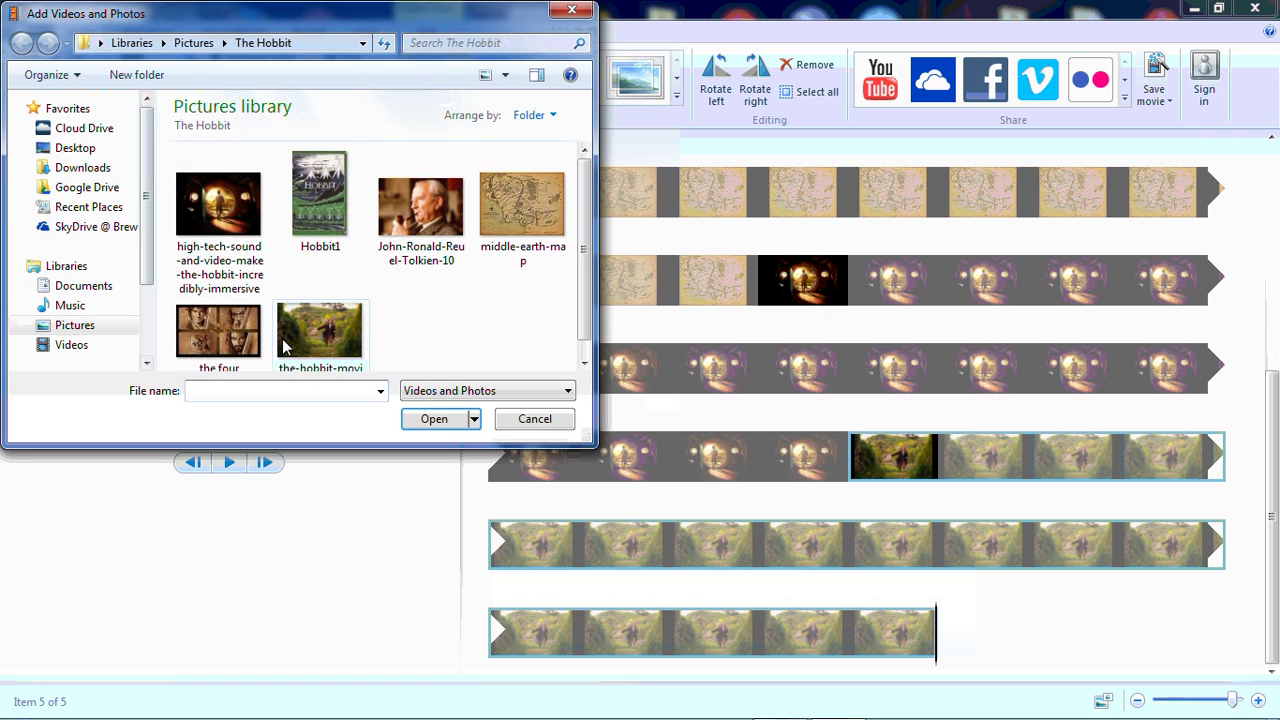
double_click(250, 335)
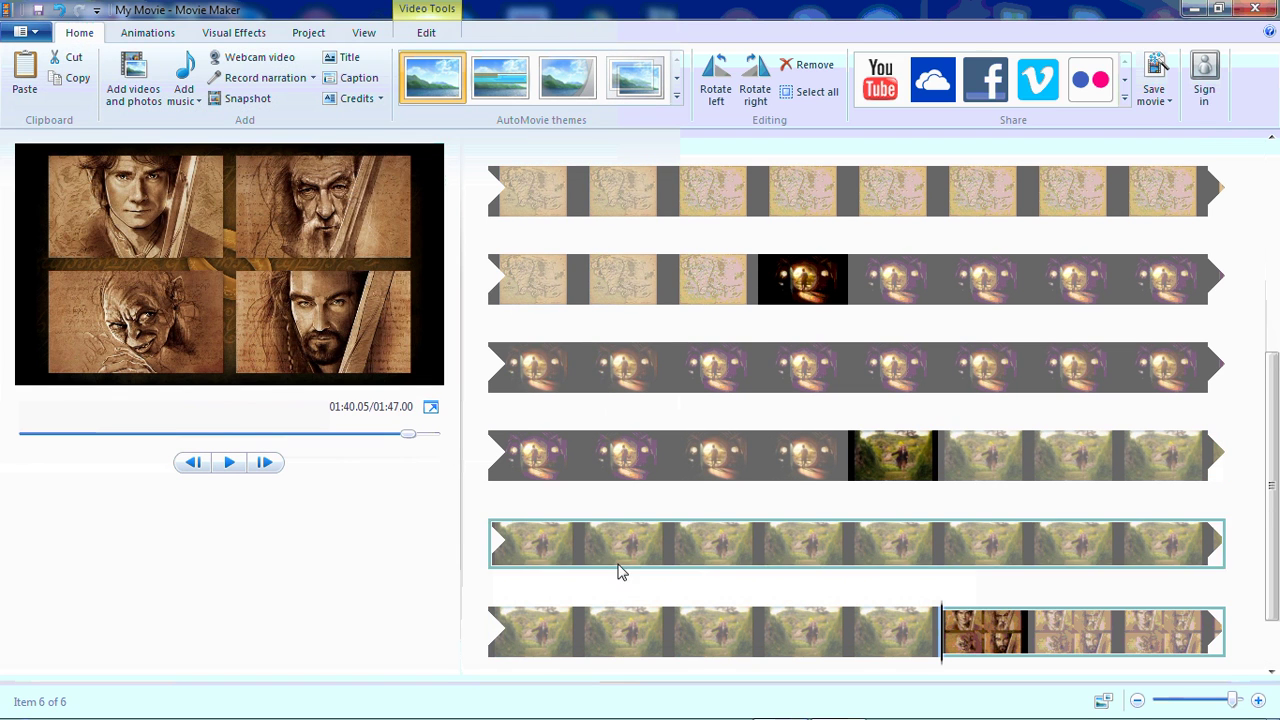
Step: Set the duration of the clip with the four character portraits to 20.00 seconds
double_click(1003, 628)
click(384, 92)
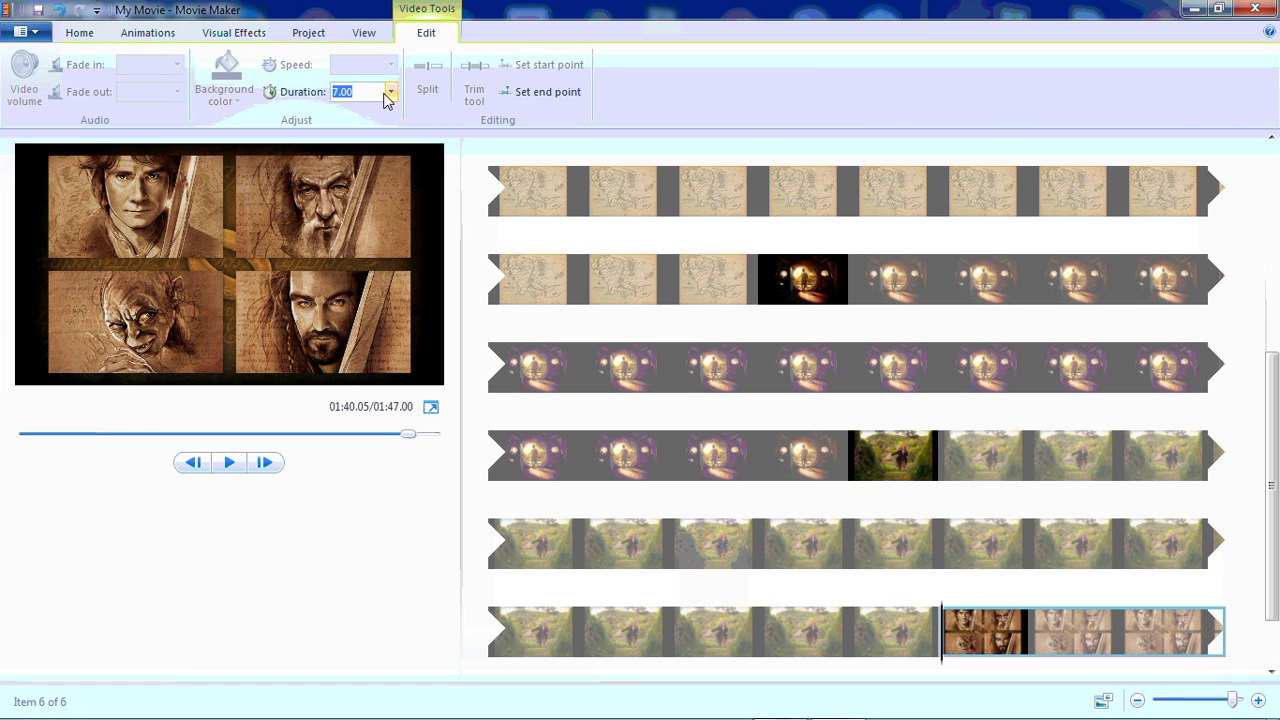
click(390, 92)
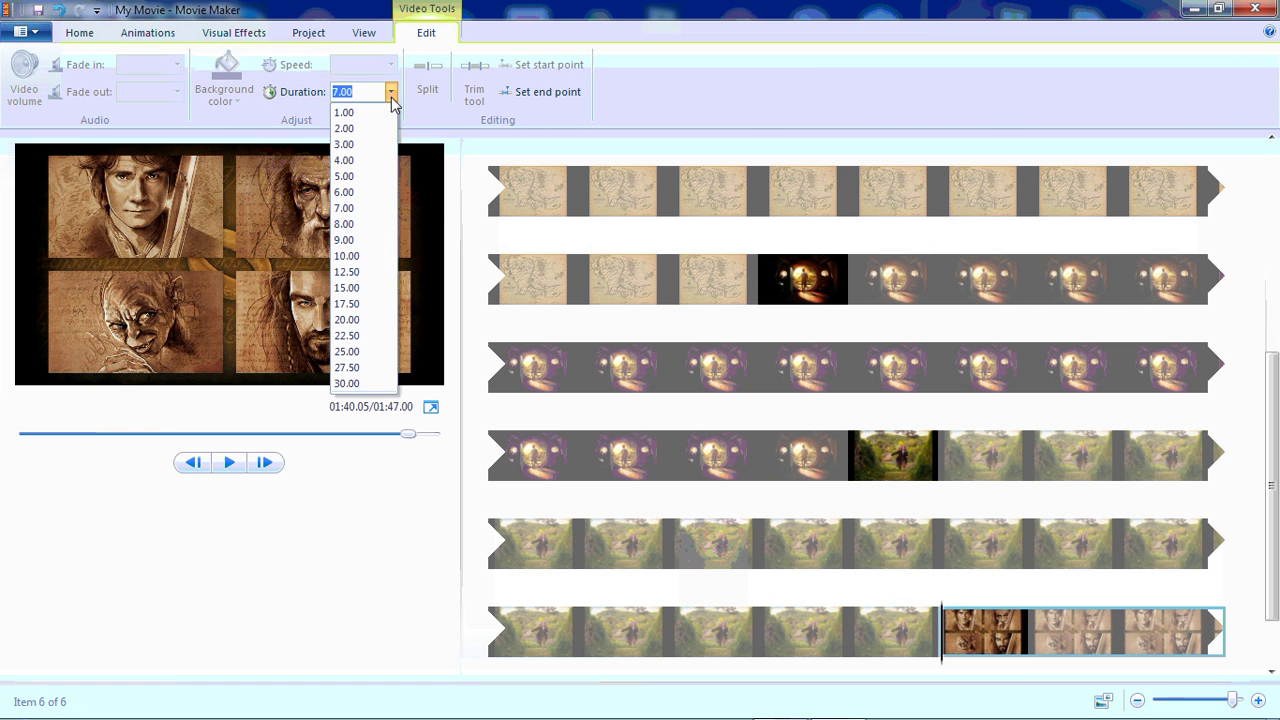
click(380, 335)
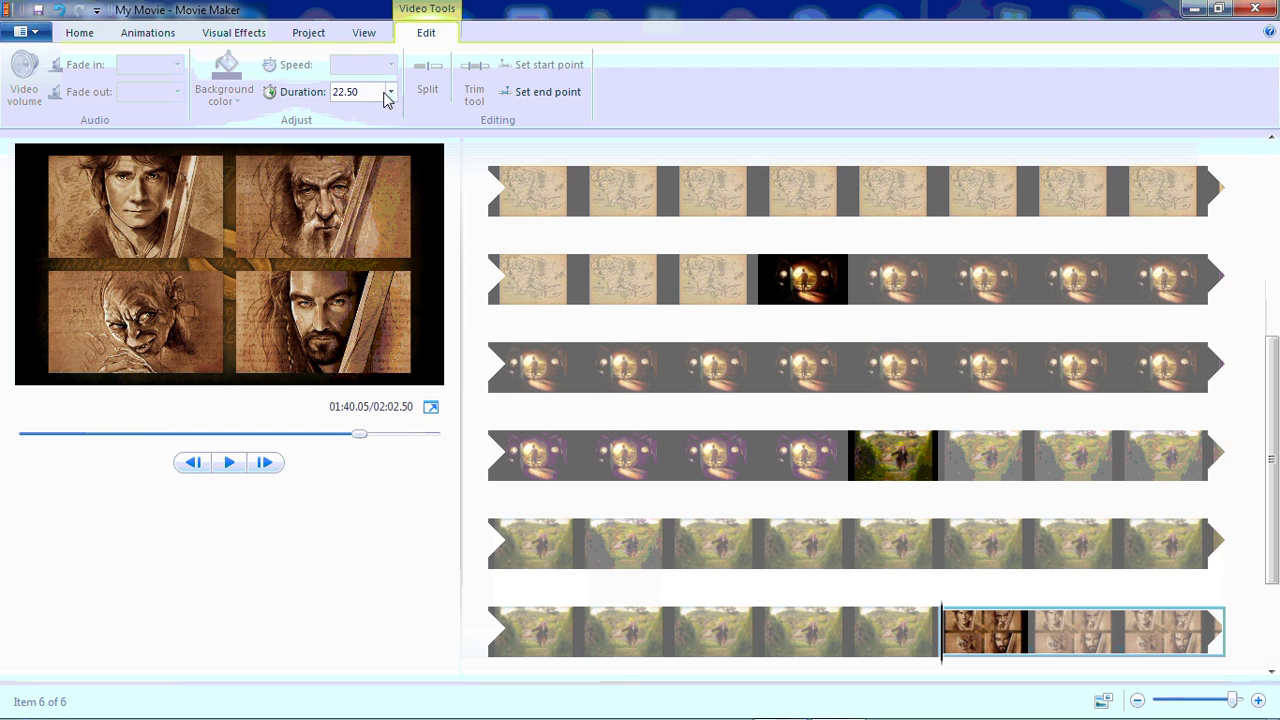
click(391, 92)
click(366, 319)
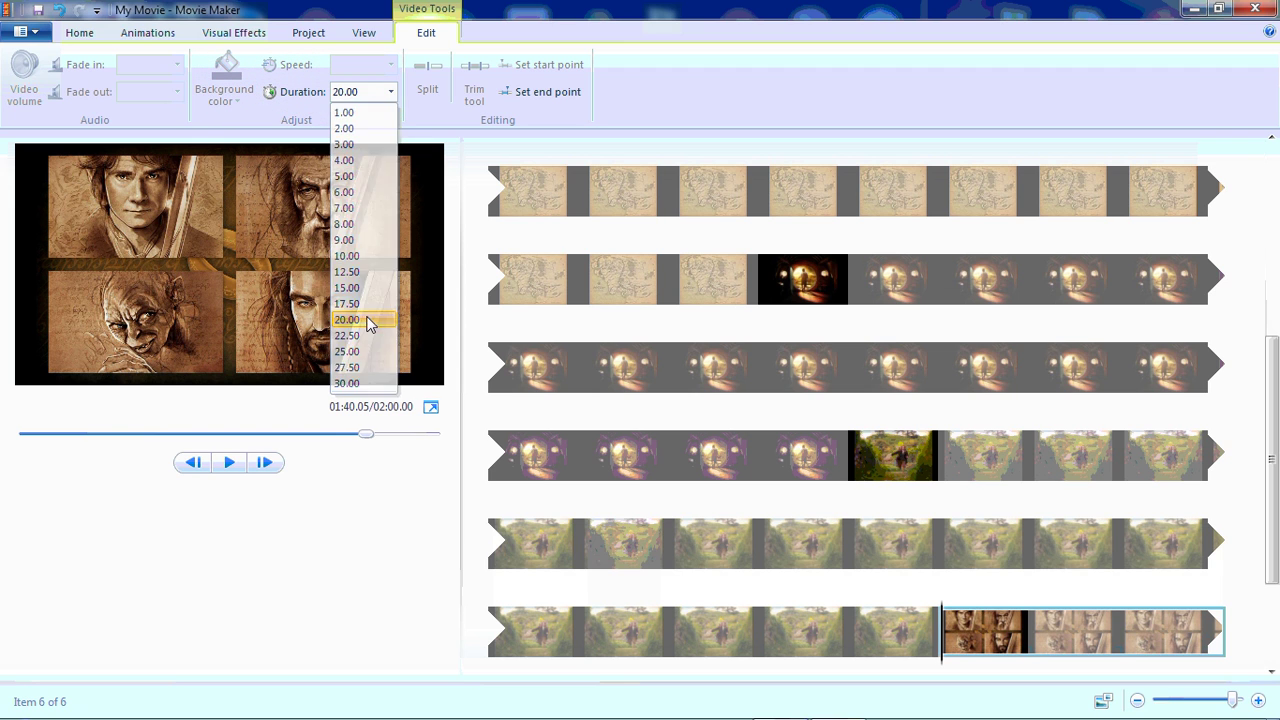
Step: Briefly preview the four portraits clip, look through the timeline and return to the start of the Hobbit book cover clip
click(231, 463)
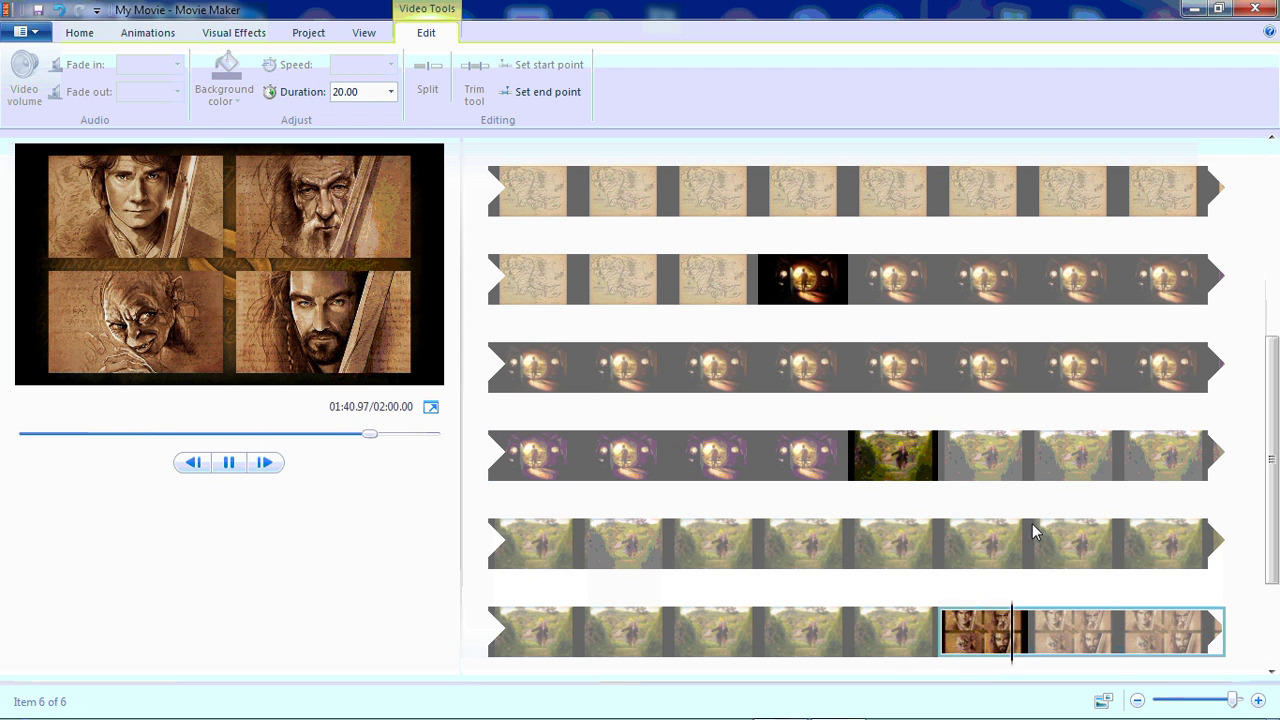
click(1273, 598)
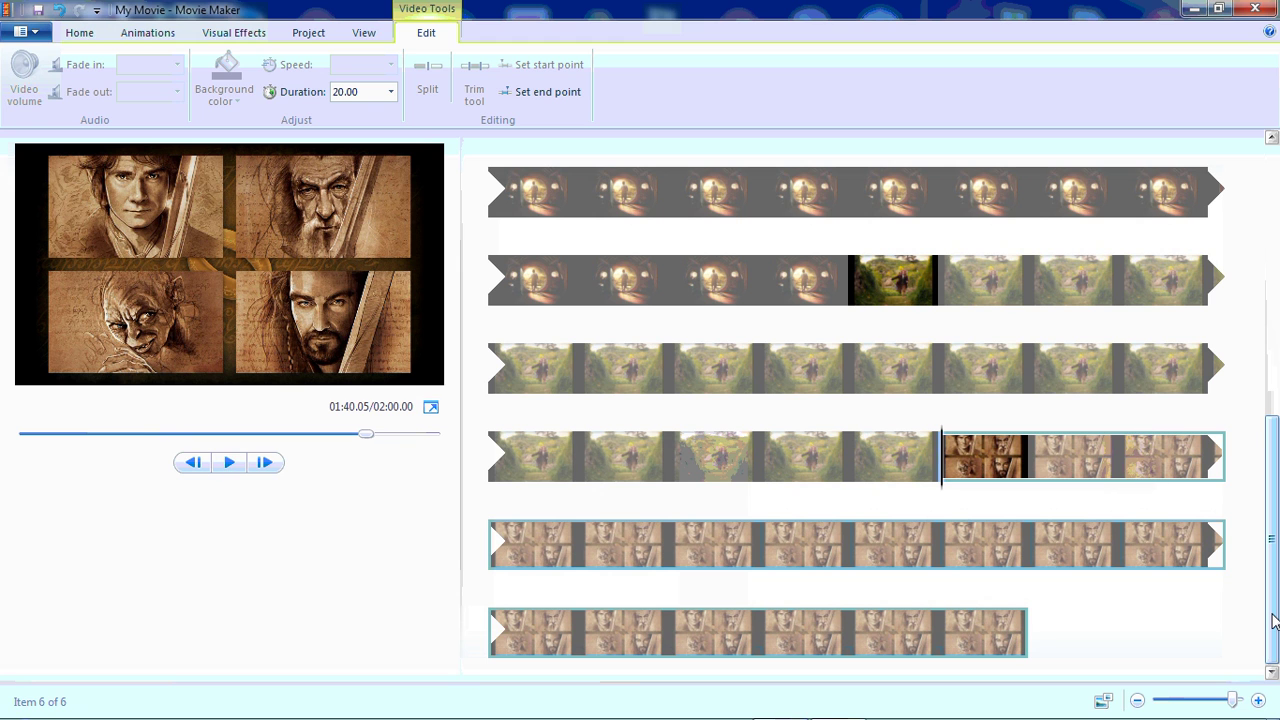
scroll(1250, 490, up, 6)
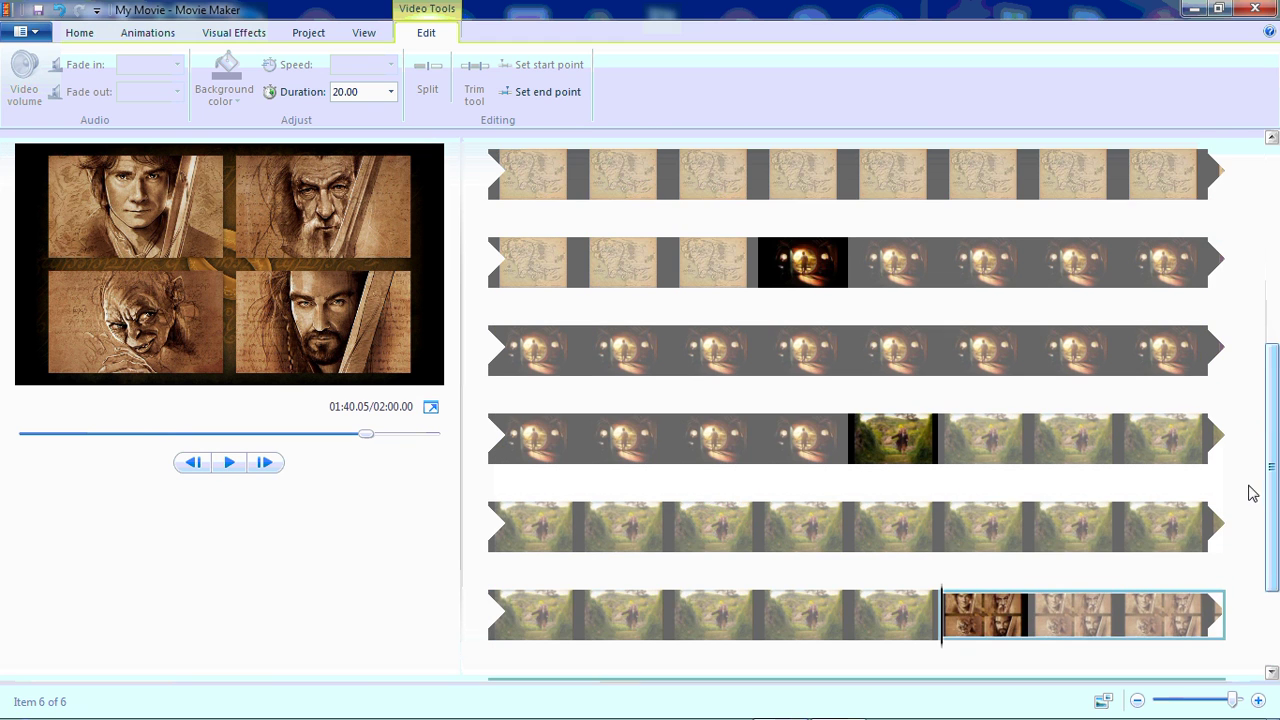
scroll(1252, 295, up, 1)
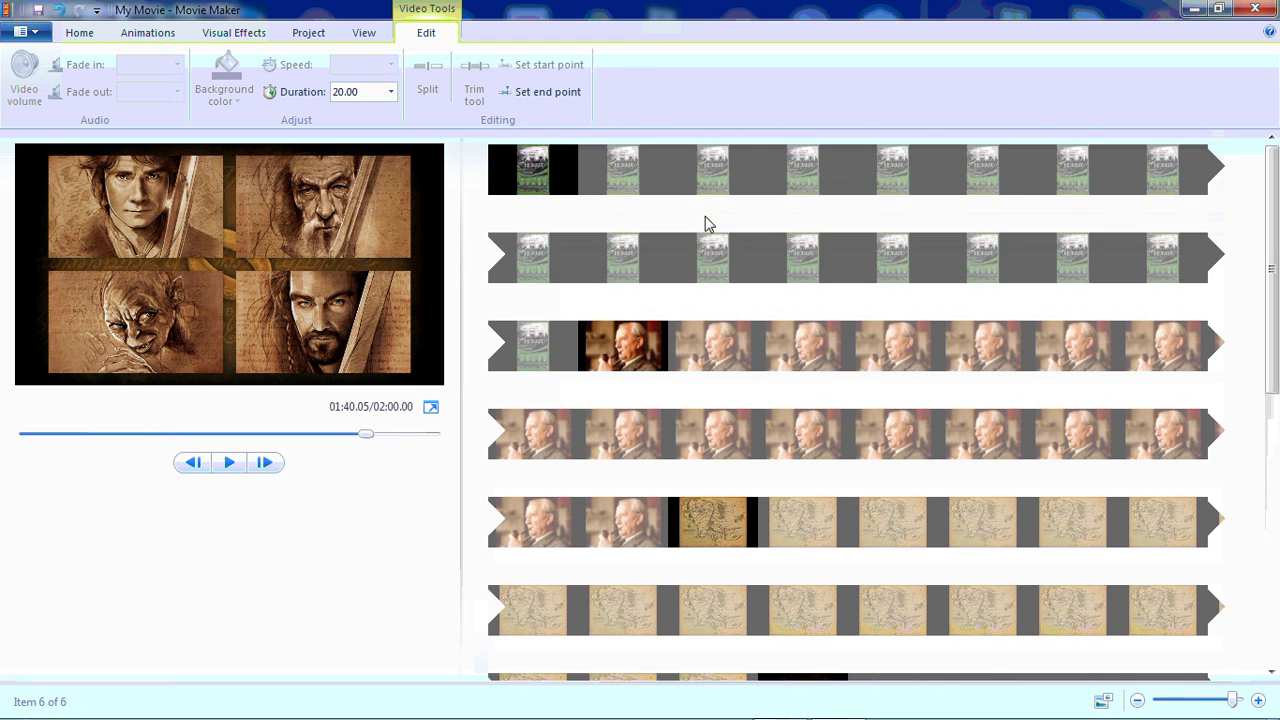
click(493, 176)
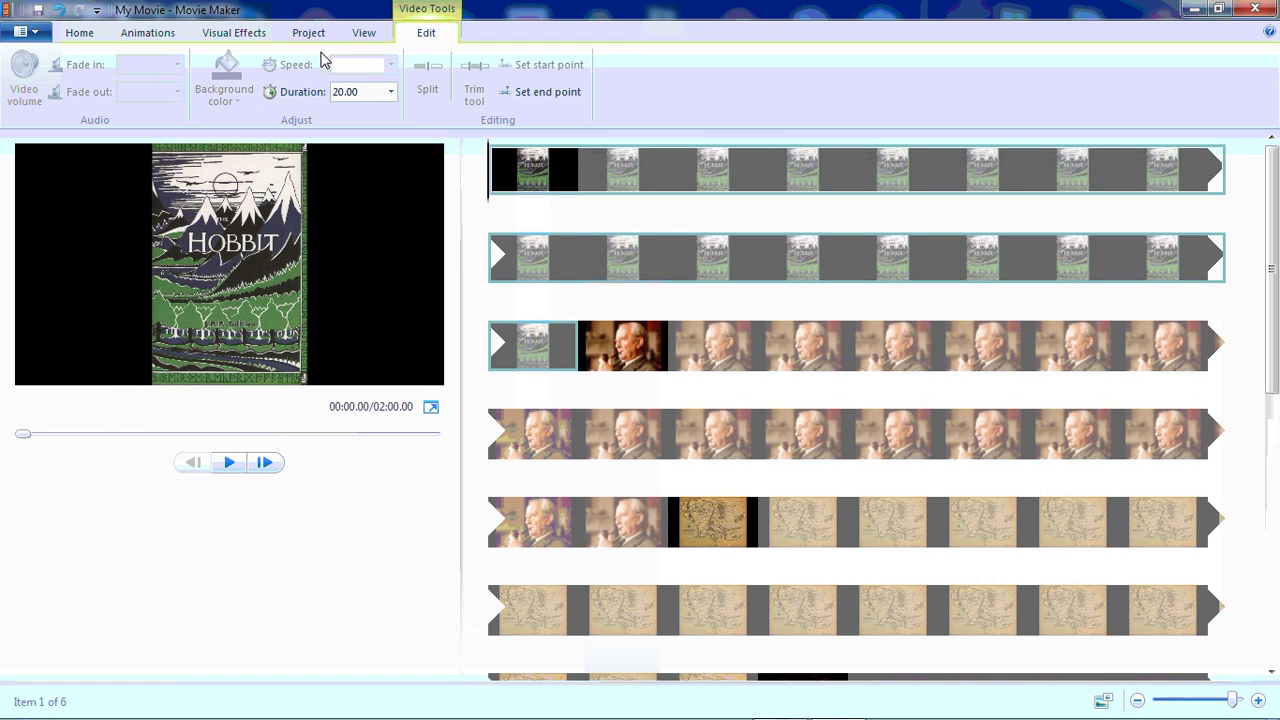
Step: Apply the Cinematic AutoMovie theme to the slideshow without adding music
click(92, 38)
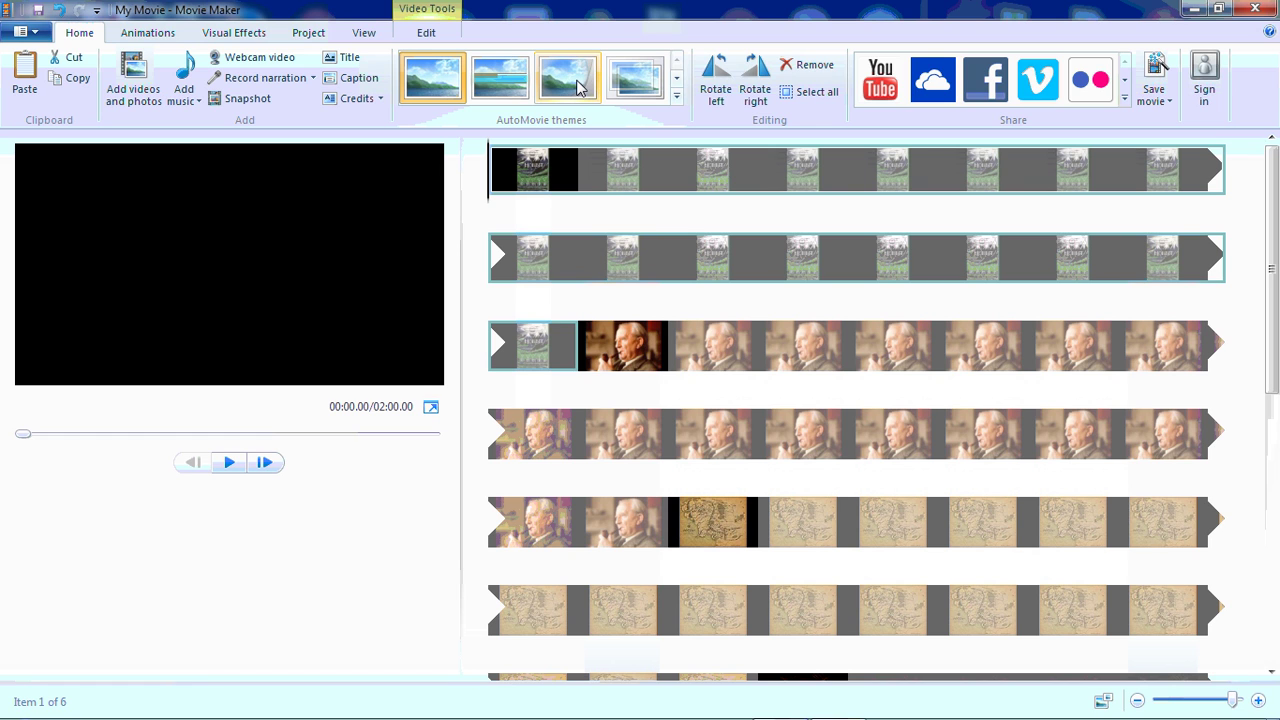
click(620, 107)
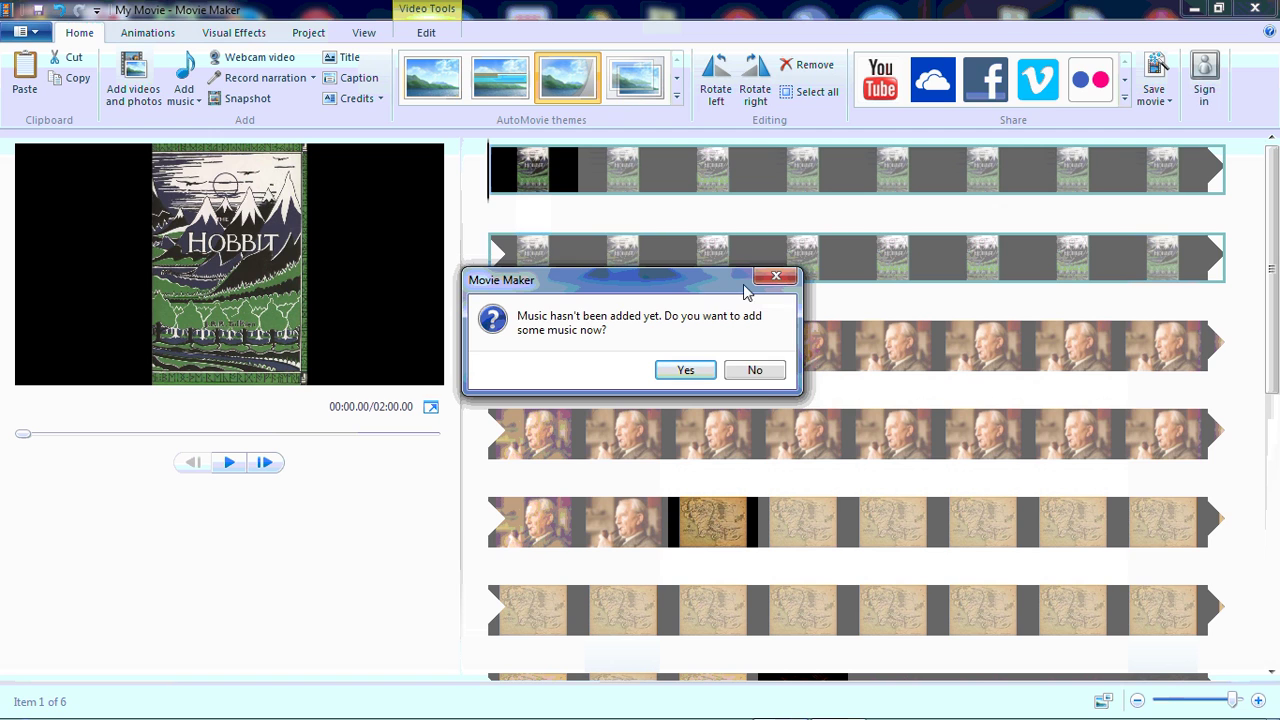
click(757, 372)
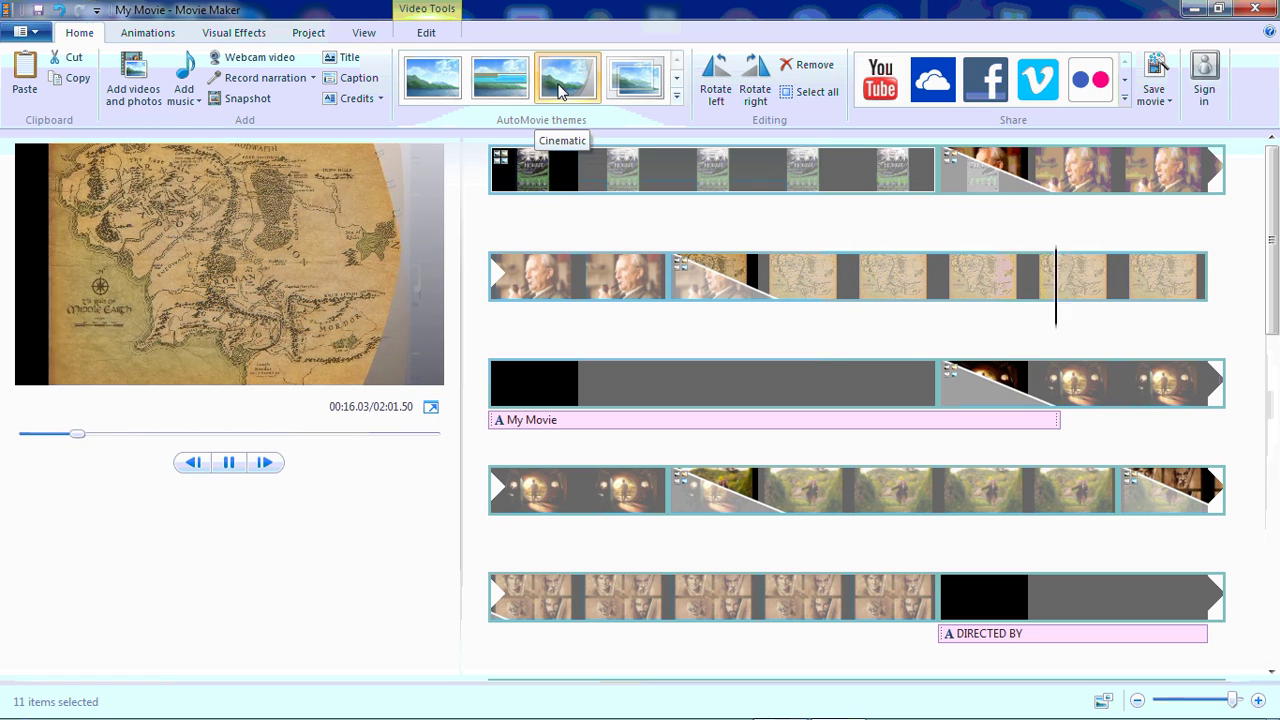
click(560, 92)
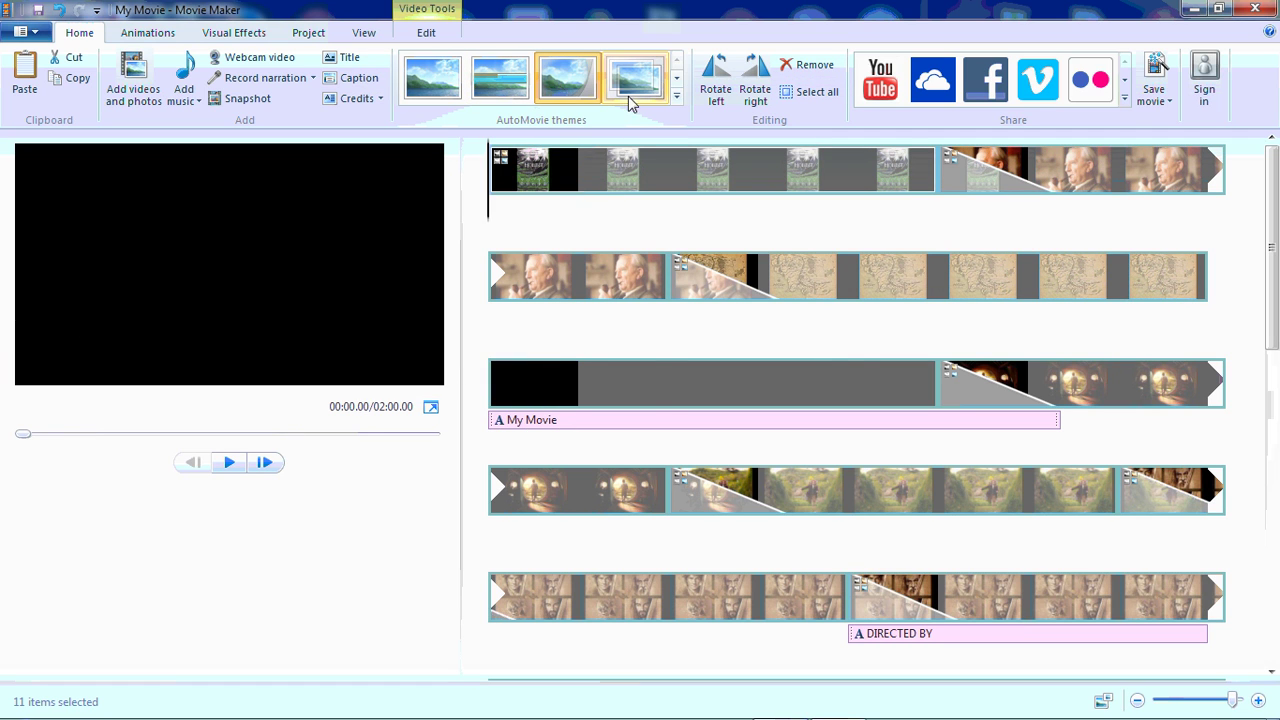
Step: Try the Pan and zoom AutoMovie theme without adding music and preview the slideshow with it
click(677, 79)
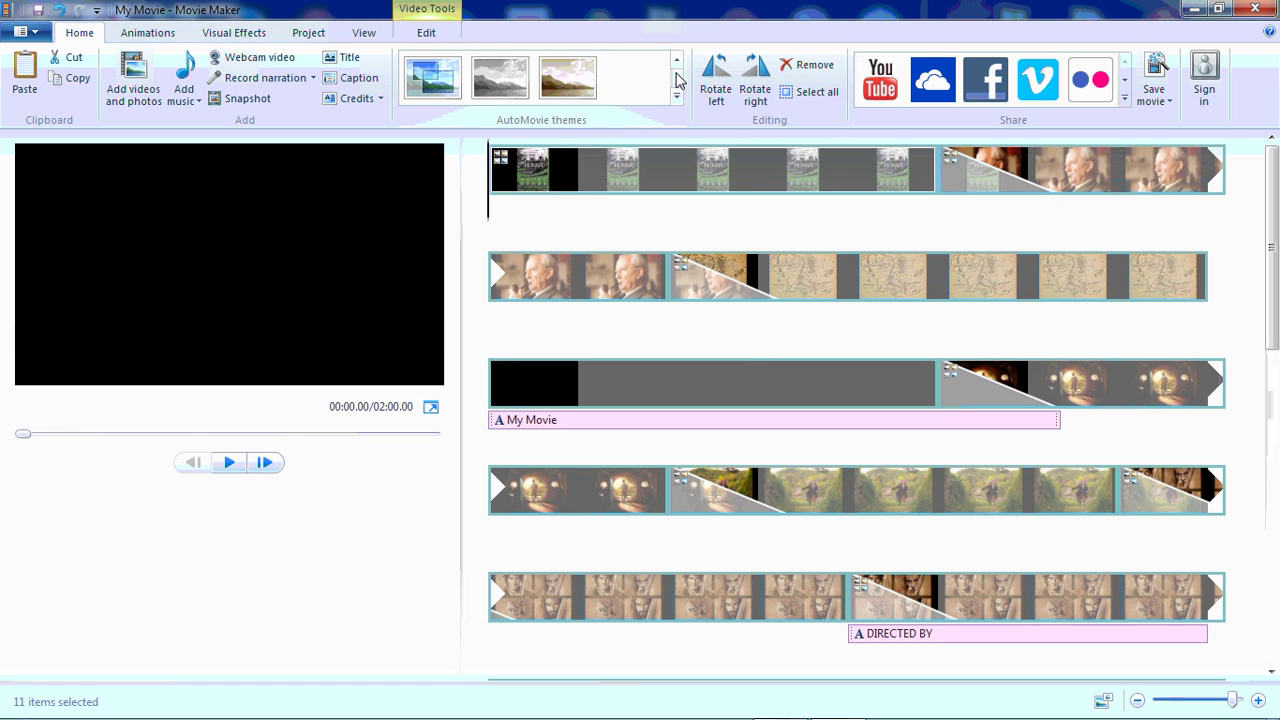
click(438, 80)
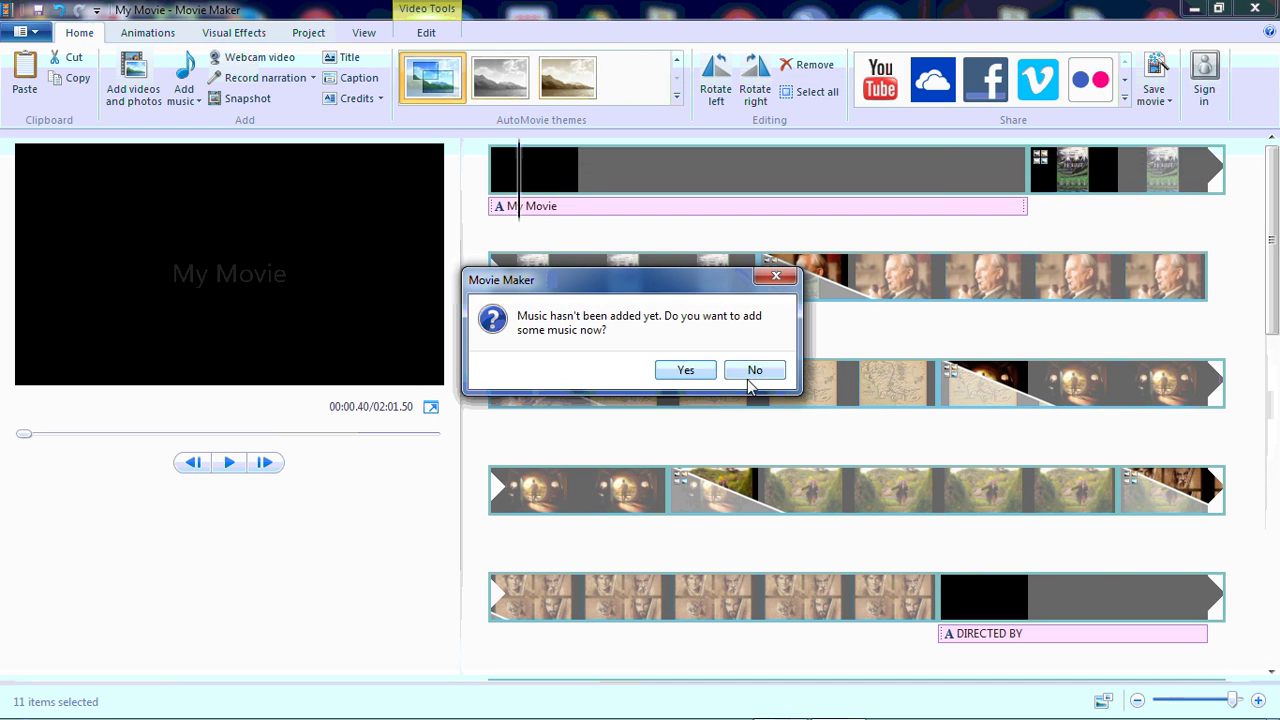
click(754, 371)
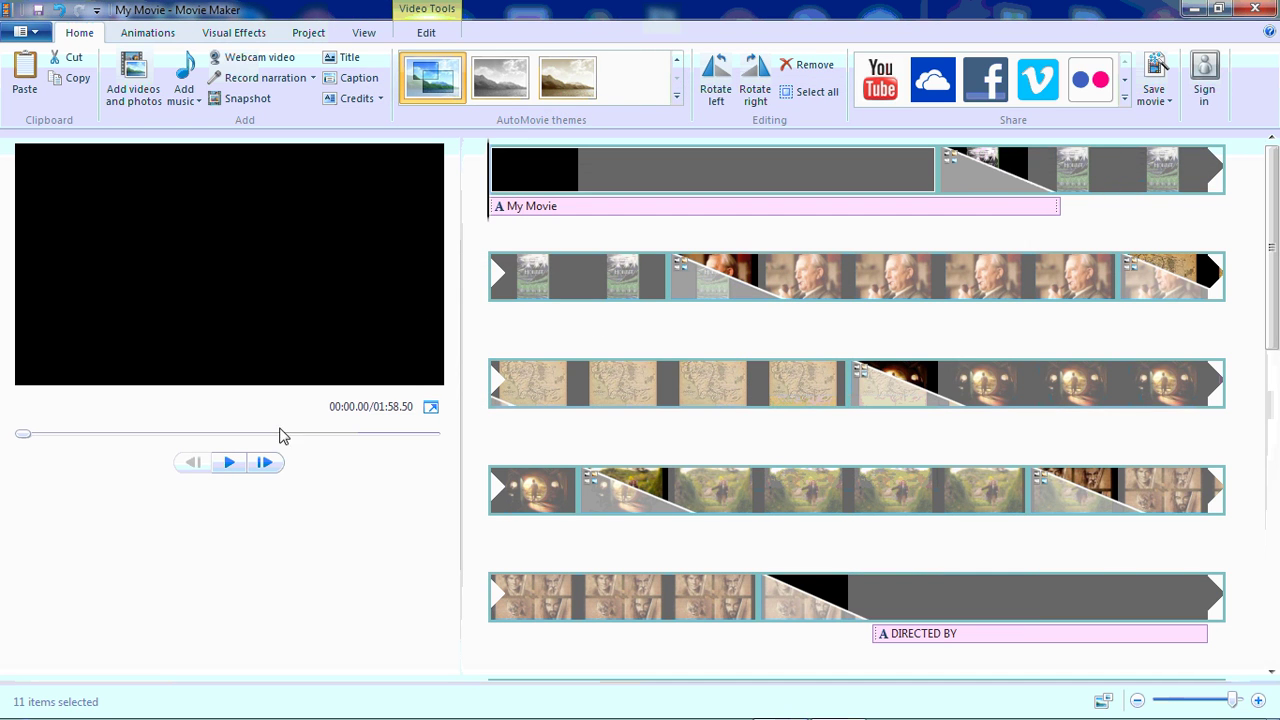
click(231, 463)
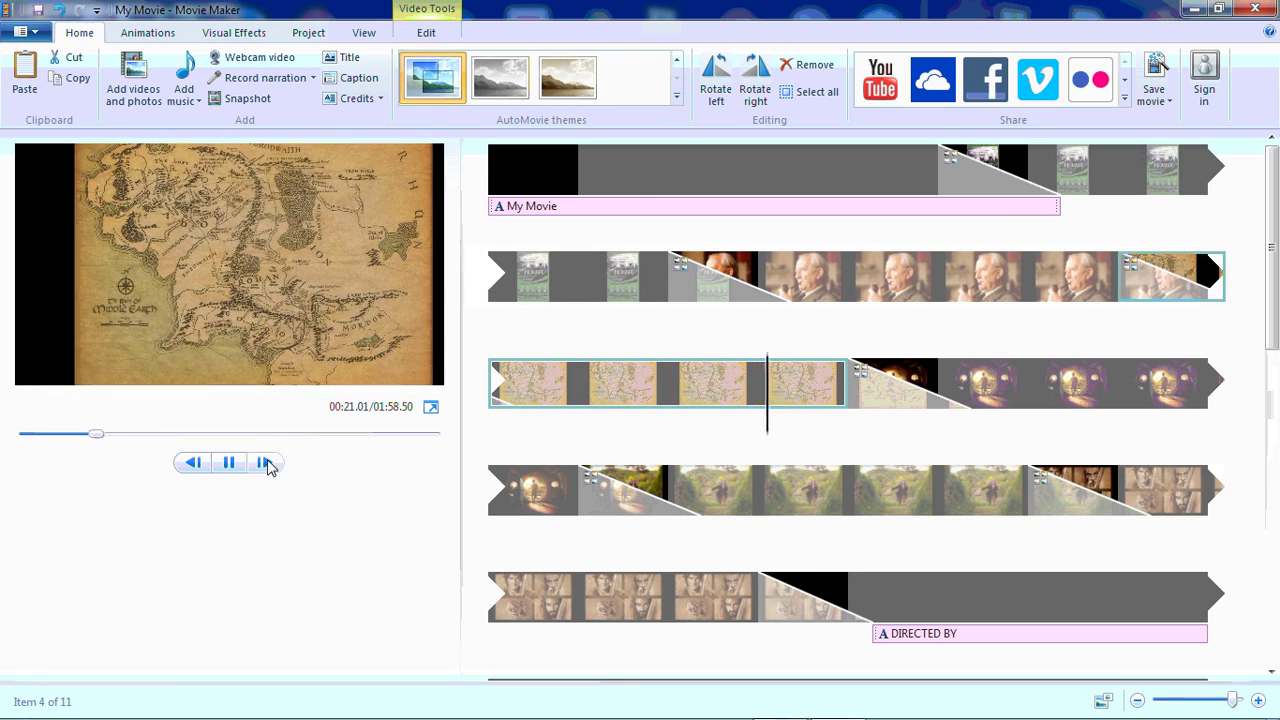
click(229, 462)
Step: Switch the slideshow back to the default AutoMovie theme without transitions and select the My Movie title caption
click(677, 77)
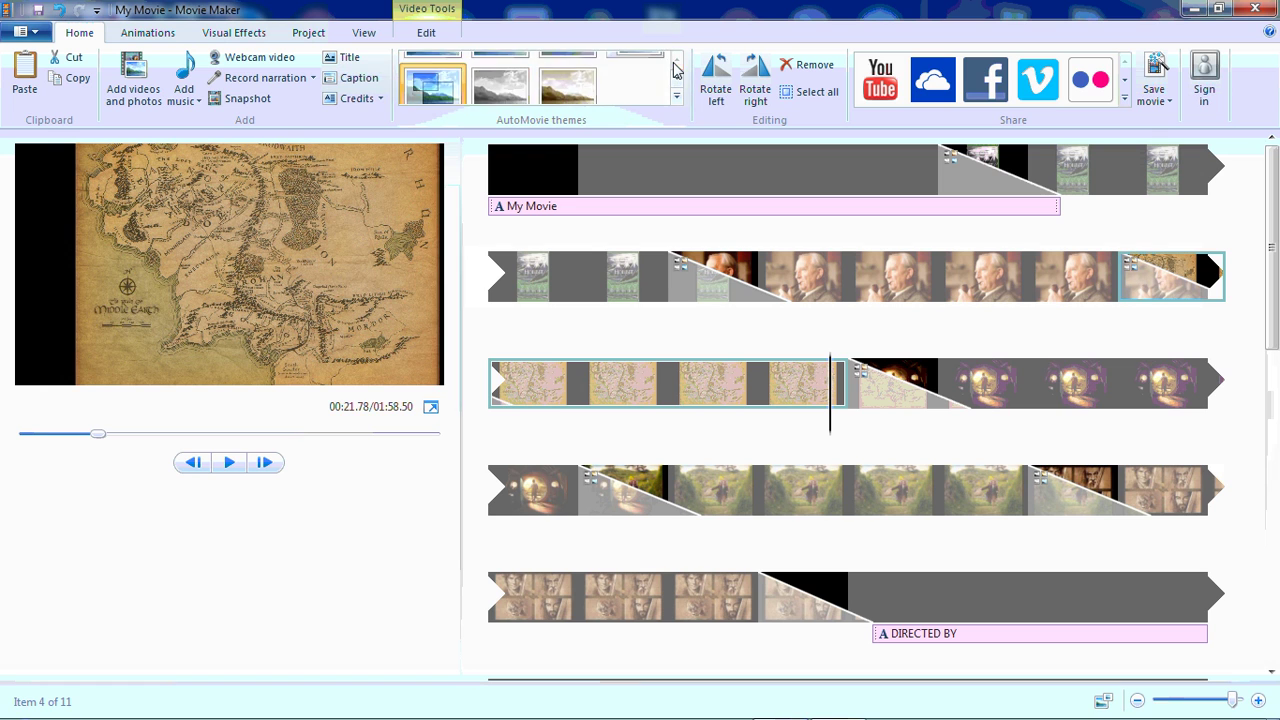
click(418, 72)
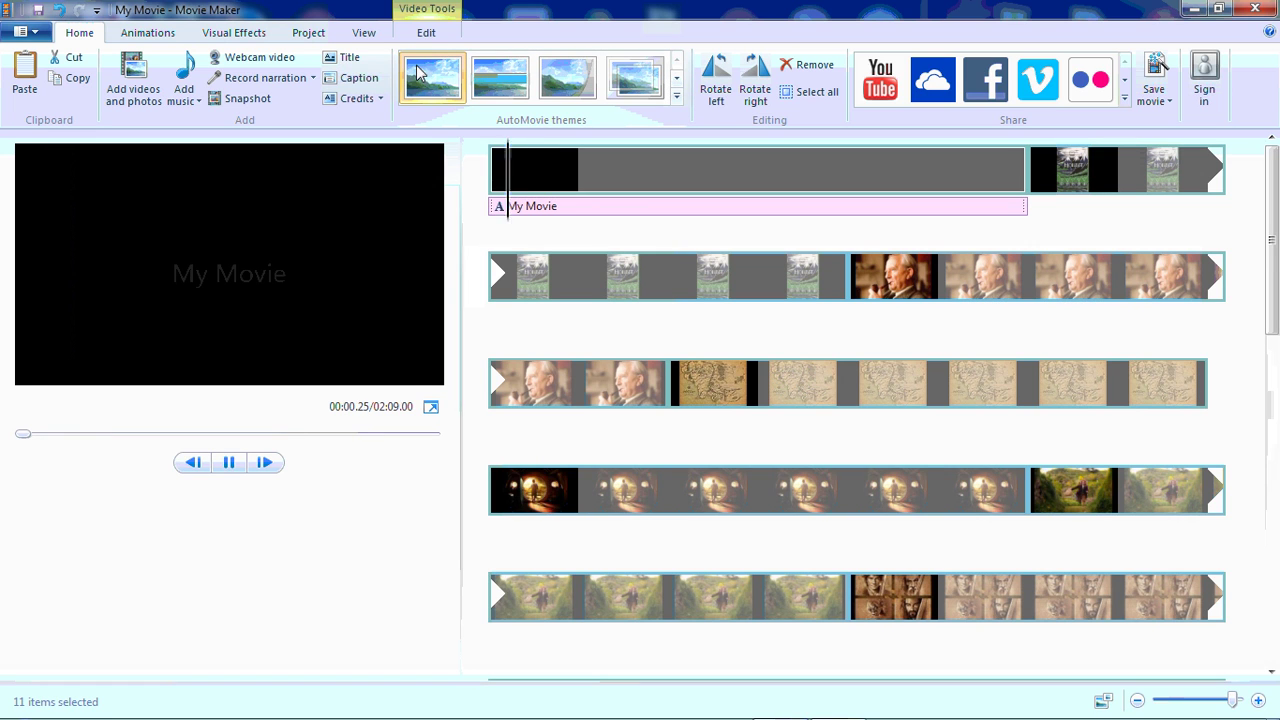
click(529, 207)
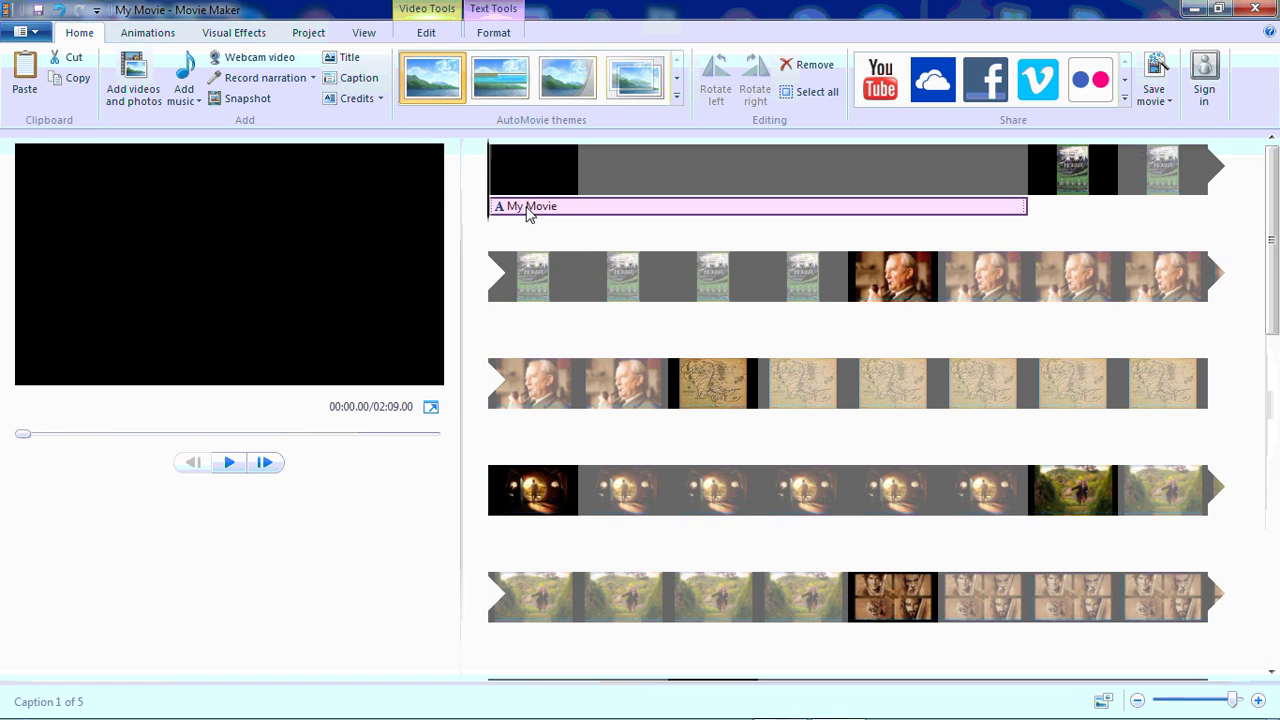
Step: Set the duration of the Hobbit book cover clip after the title to 20.00 seconds
click(1095, 196)
double_click(1095, 196)
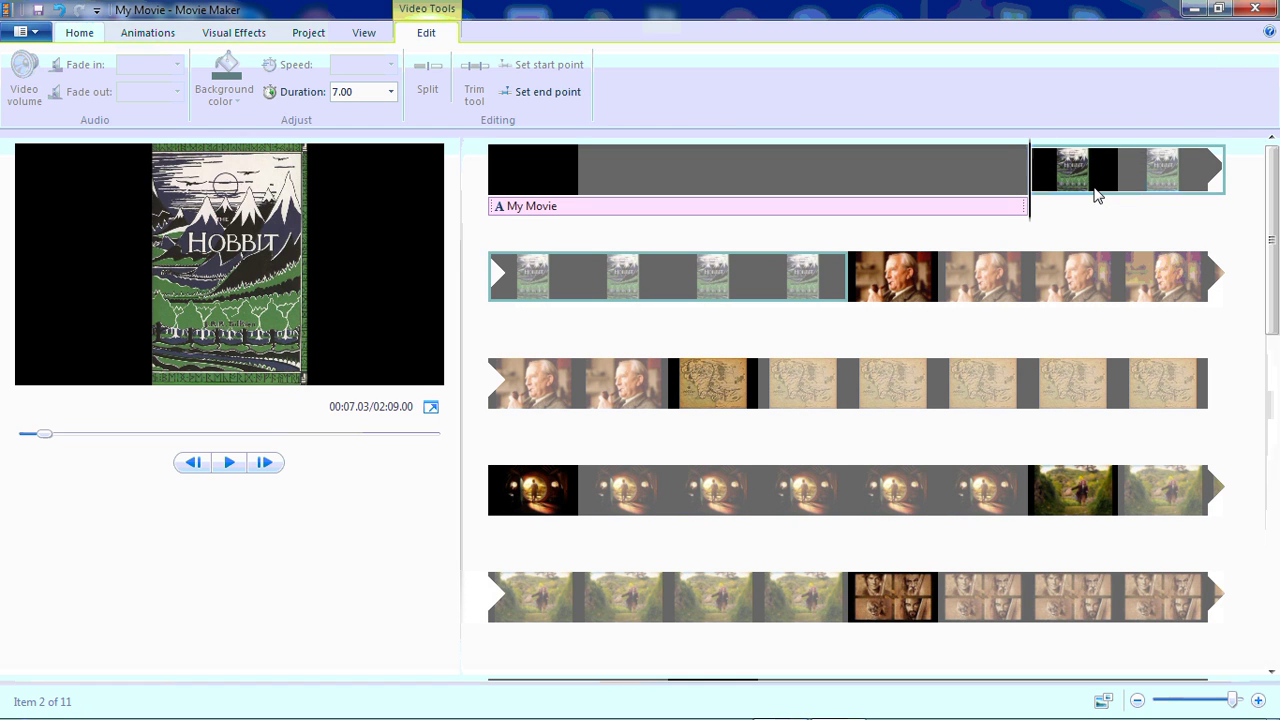
click(391, 91)
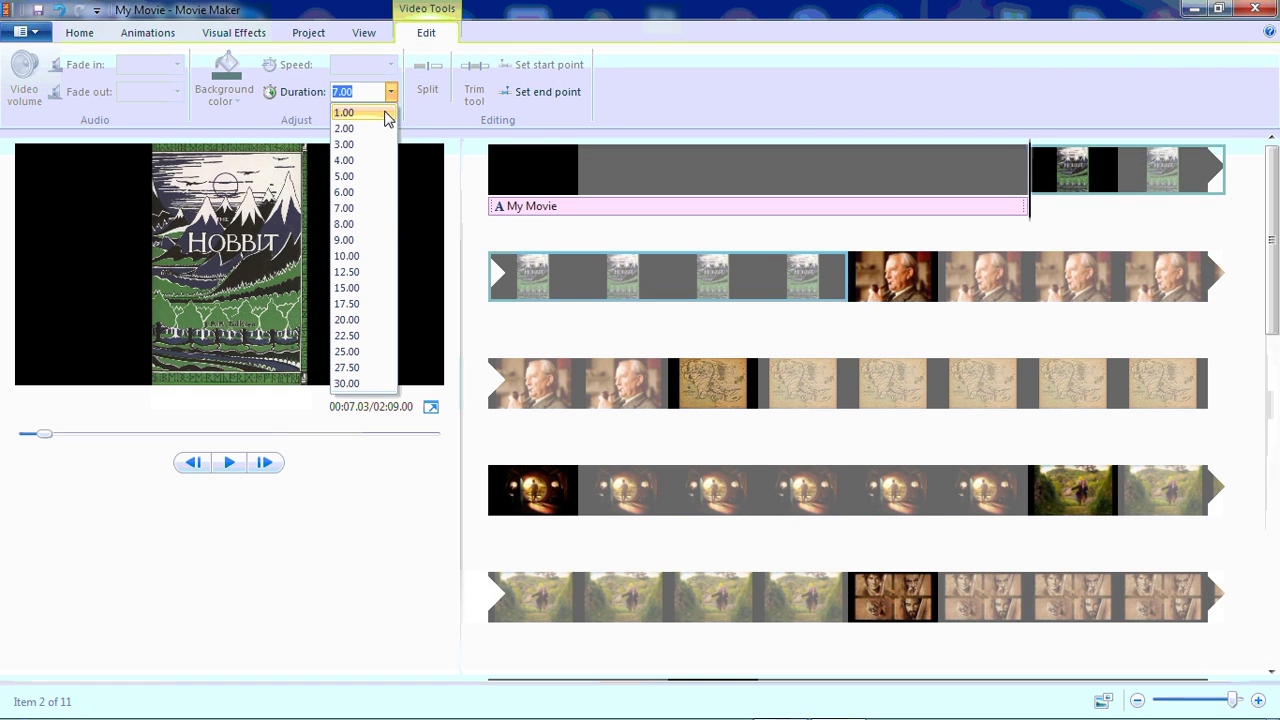
click(356, 321)
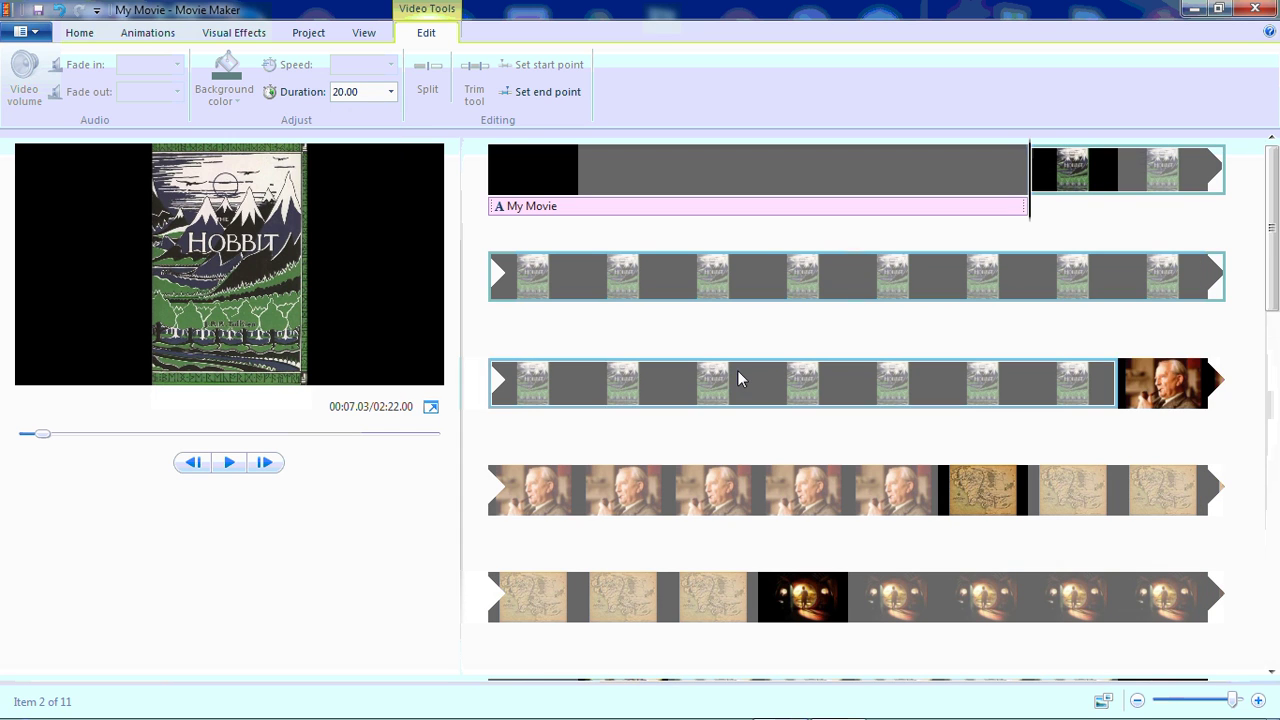
Step: Set the duration of the author portrait clip following the Hobbit book cover to 20.00 seconds
click(1168, 392)
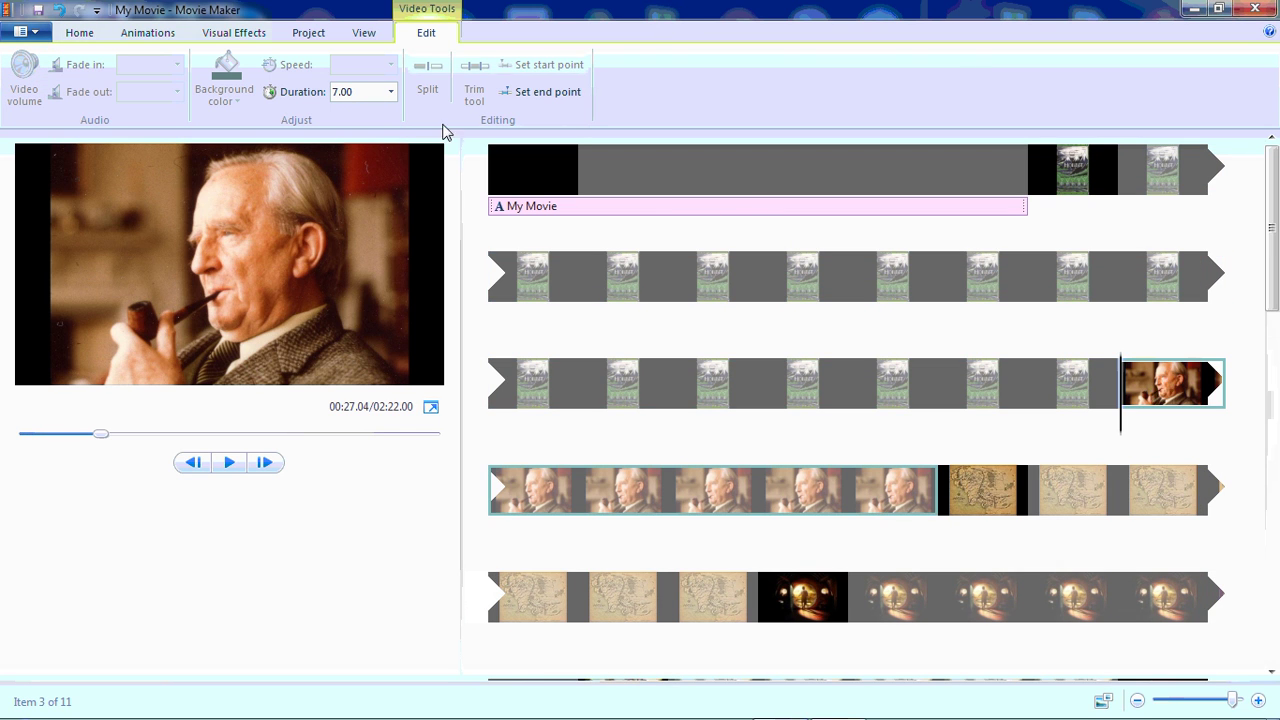
click(390, 92)
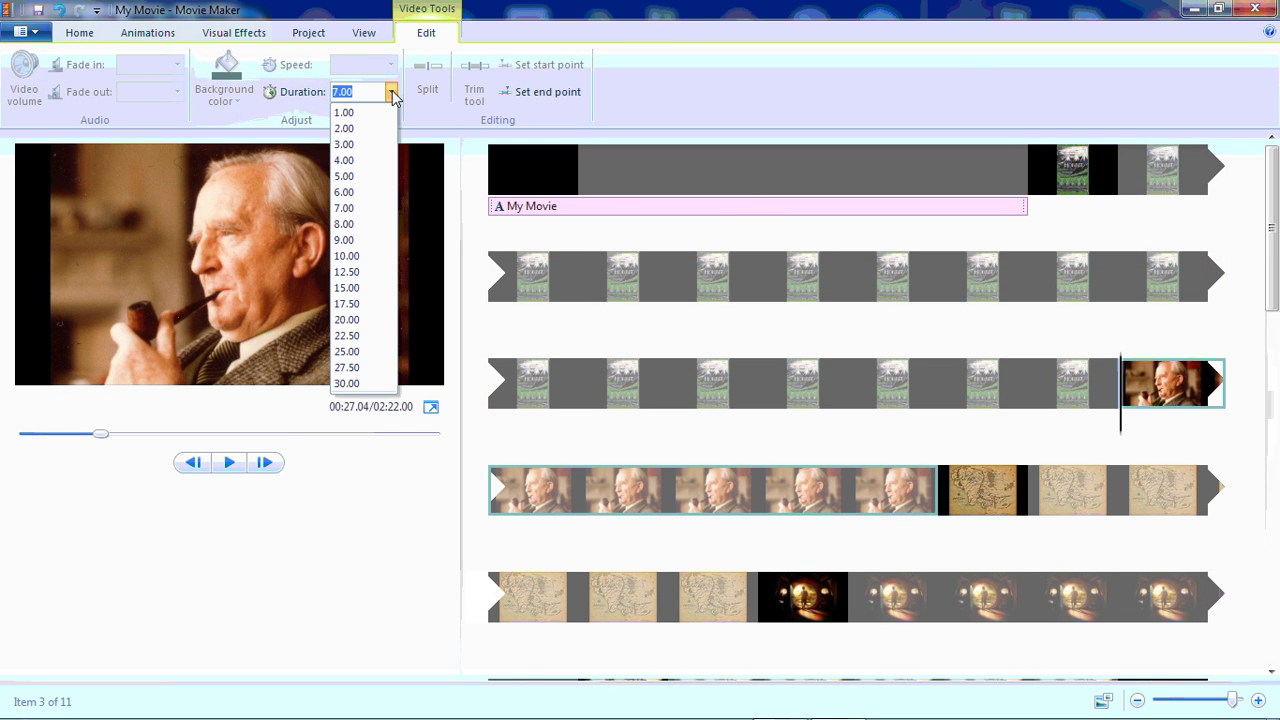
click(350, 321)
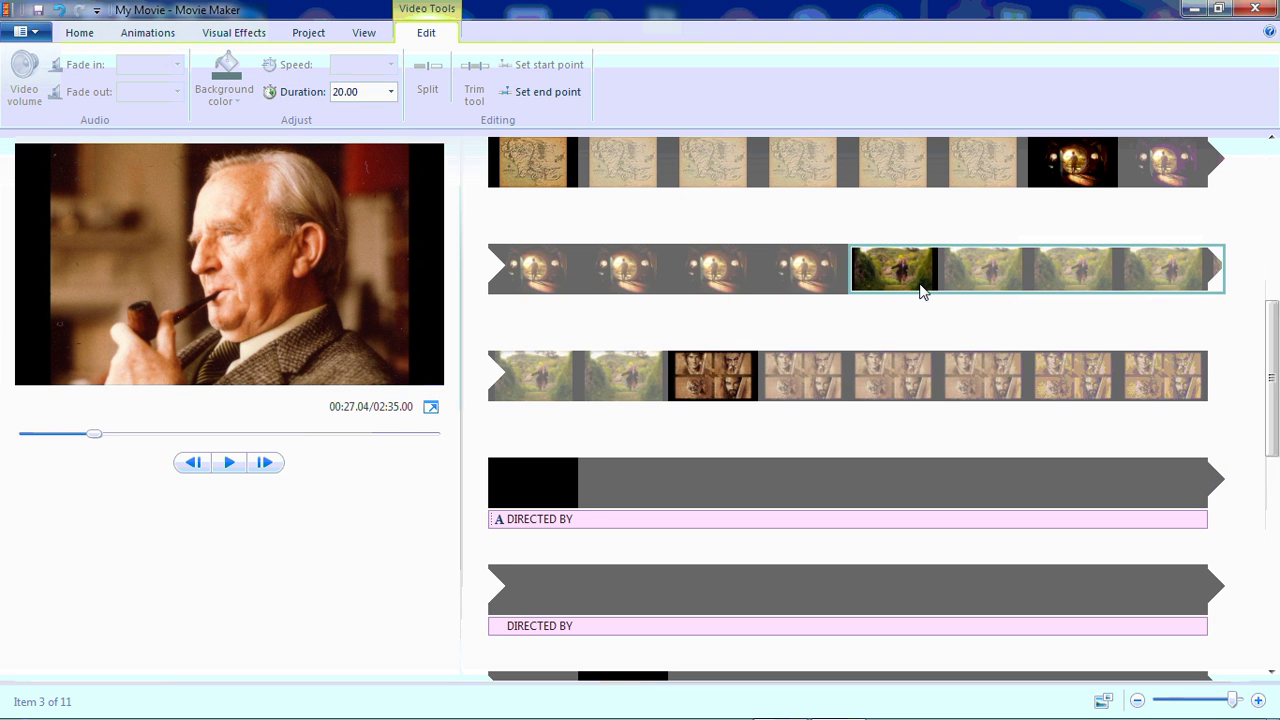
Step: Set the duration of the picture of the figure in the round doorway to 20.00 seconds
click(1045, 172)
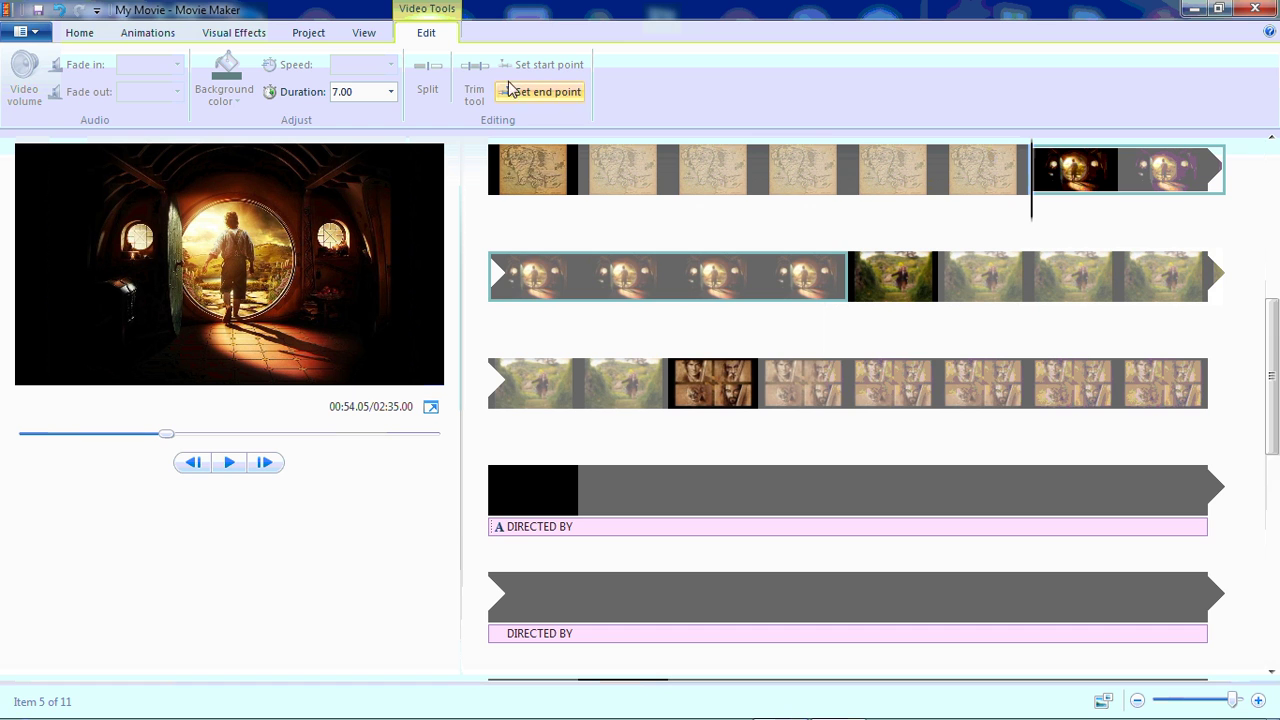
click(391, 91)
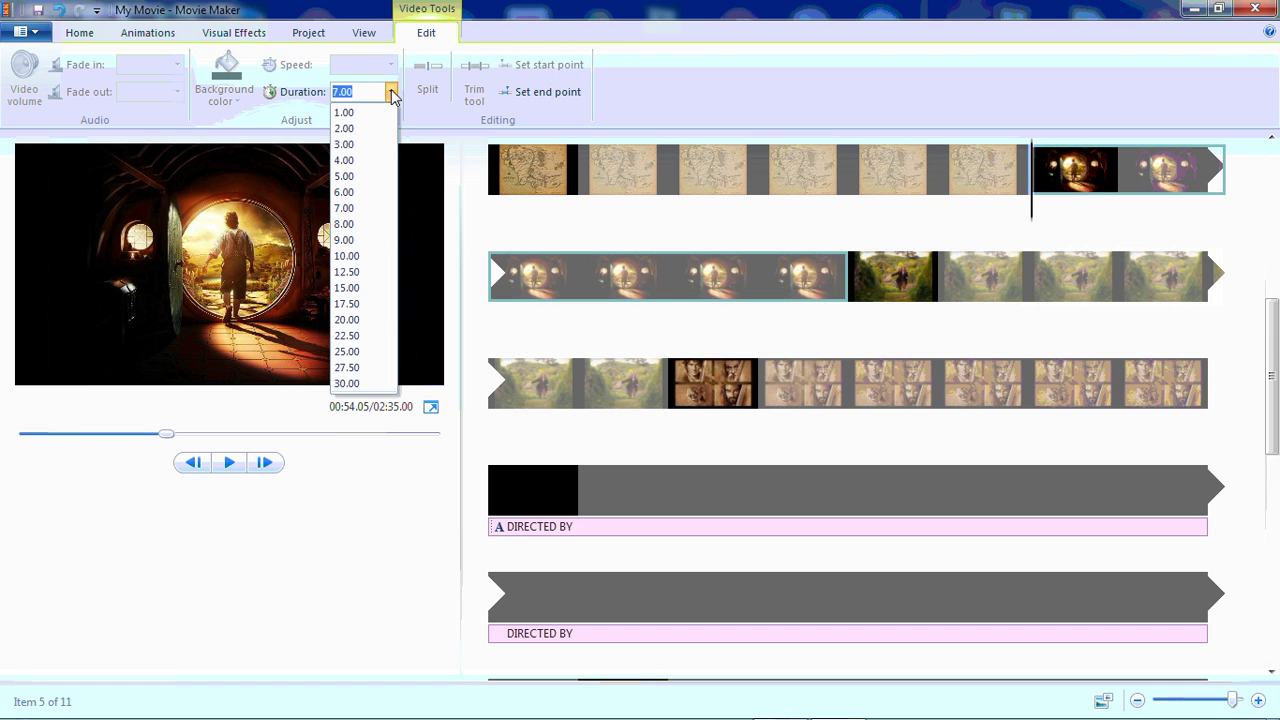
click(356, 320)
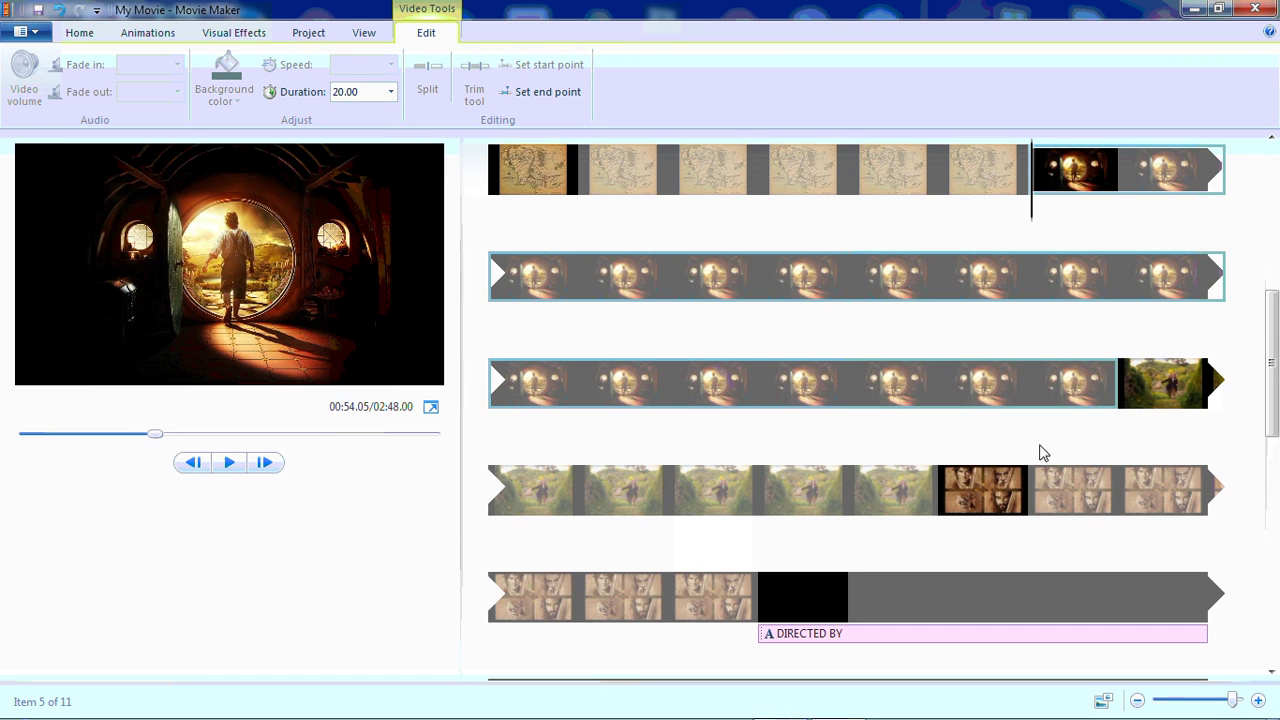
Step: Set the duration of the picture of the hobbit running through the green hills to 20.00 seconds
click(1186, 386)
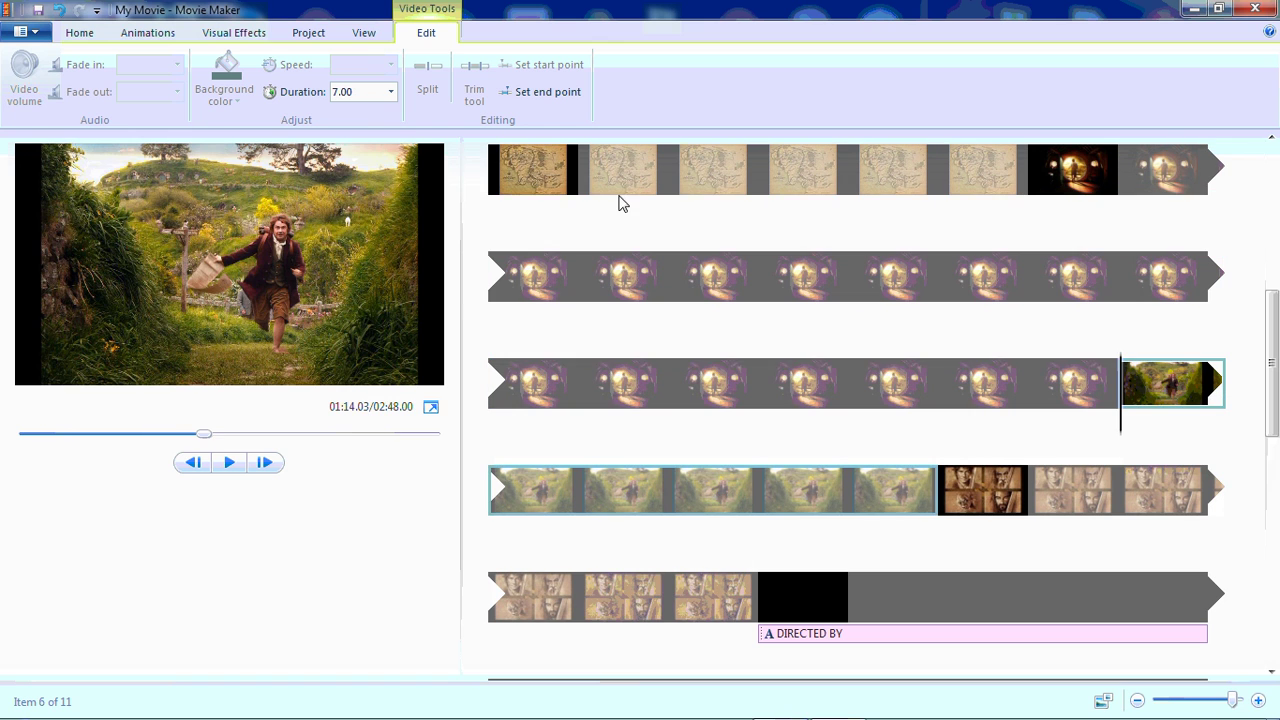
click(390, 91)
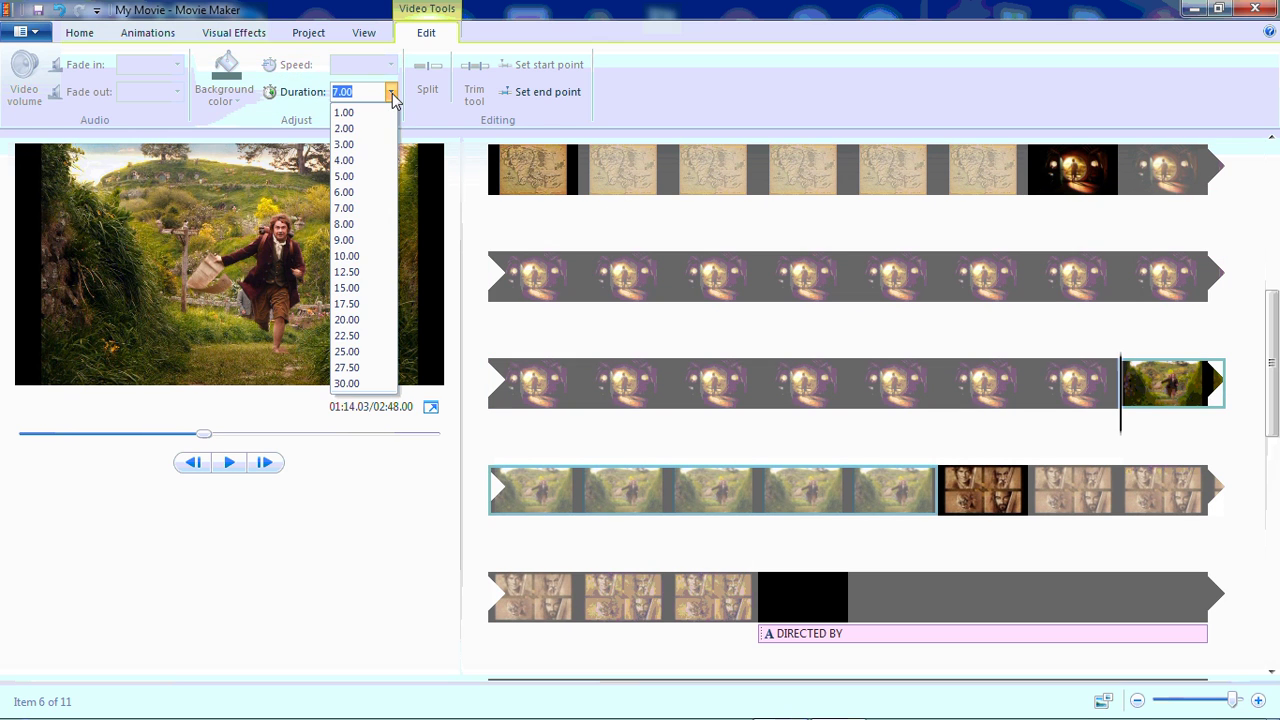
click(363, 322)
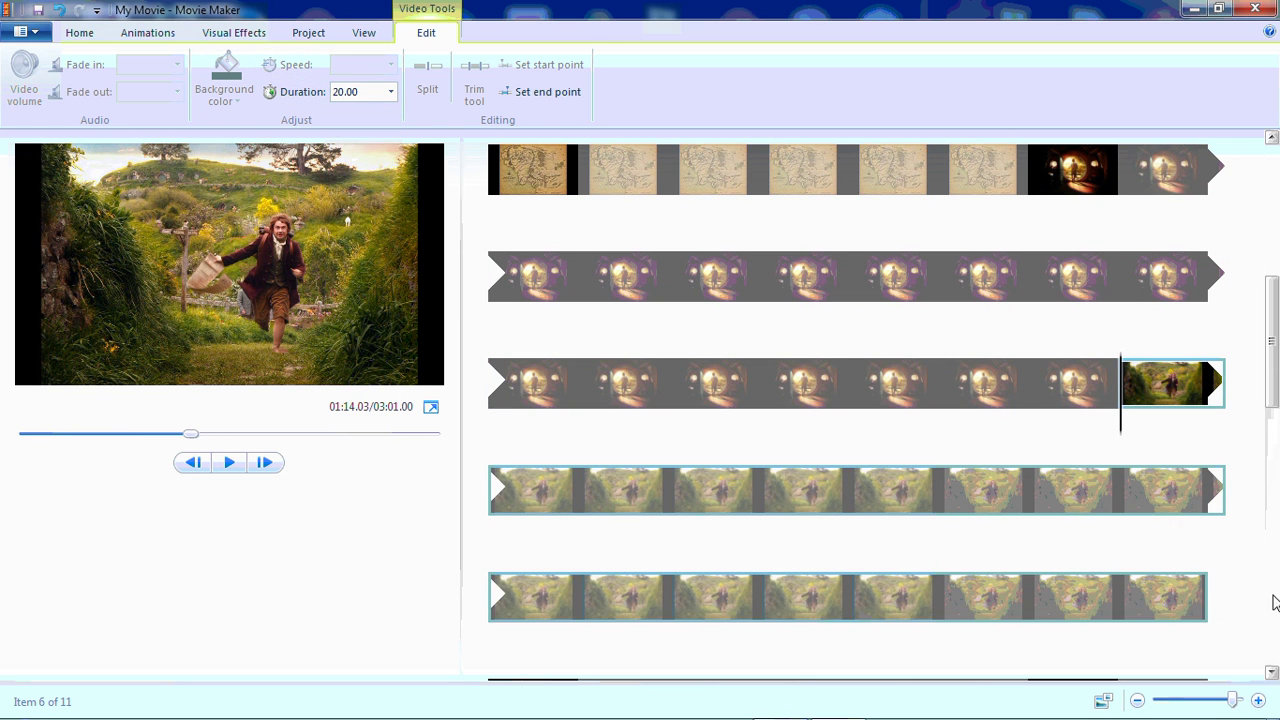
Step: Set the duration of the four-character collage to 20.00 seconds and select the DIRECTED BY caption after it
click(1272, 602)
click(941, 152)
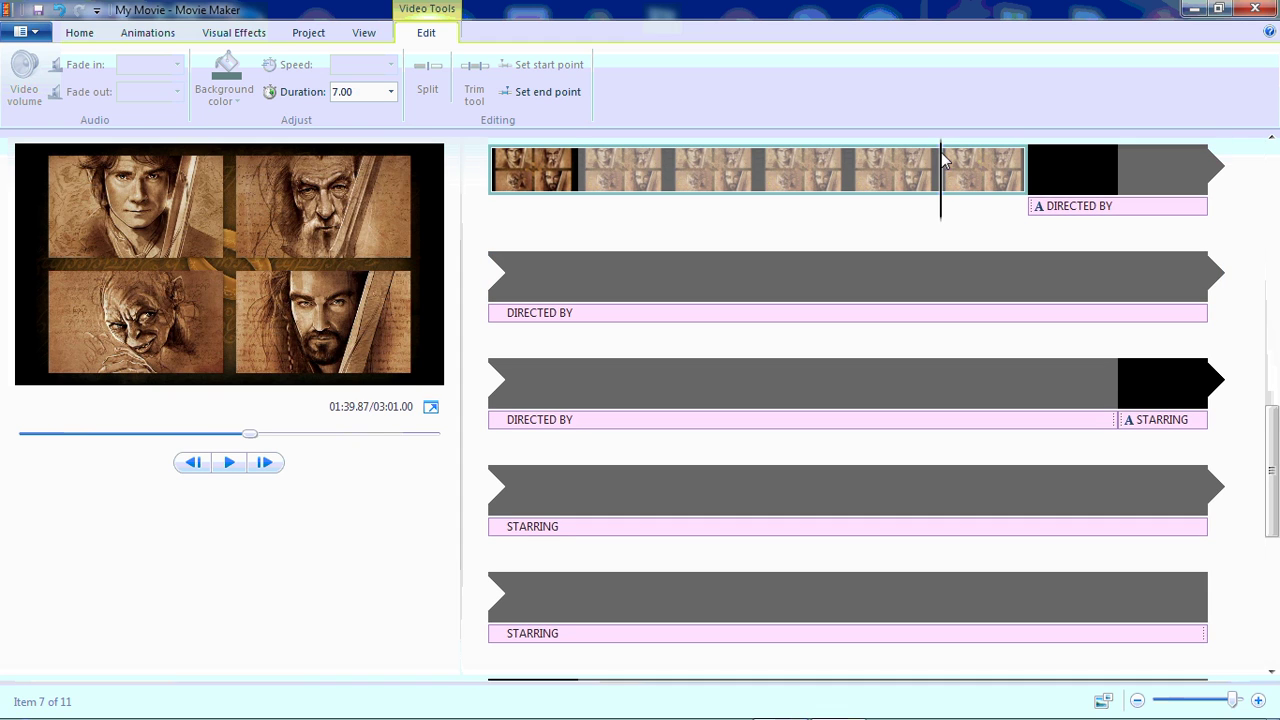
click(390, 91)
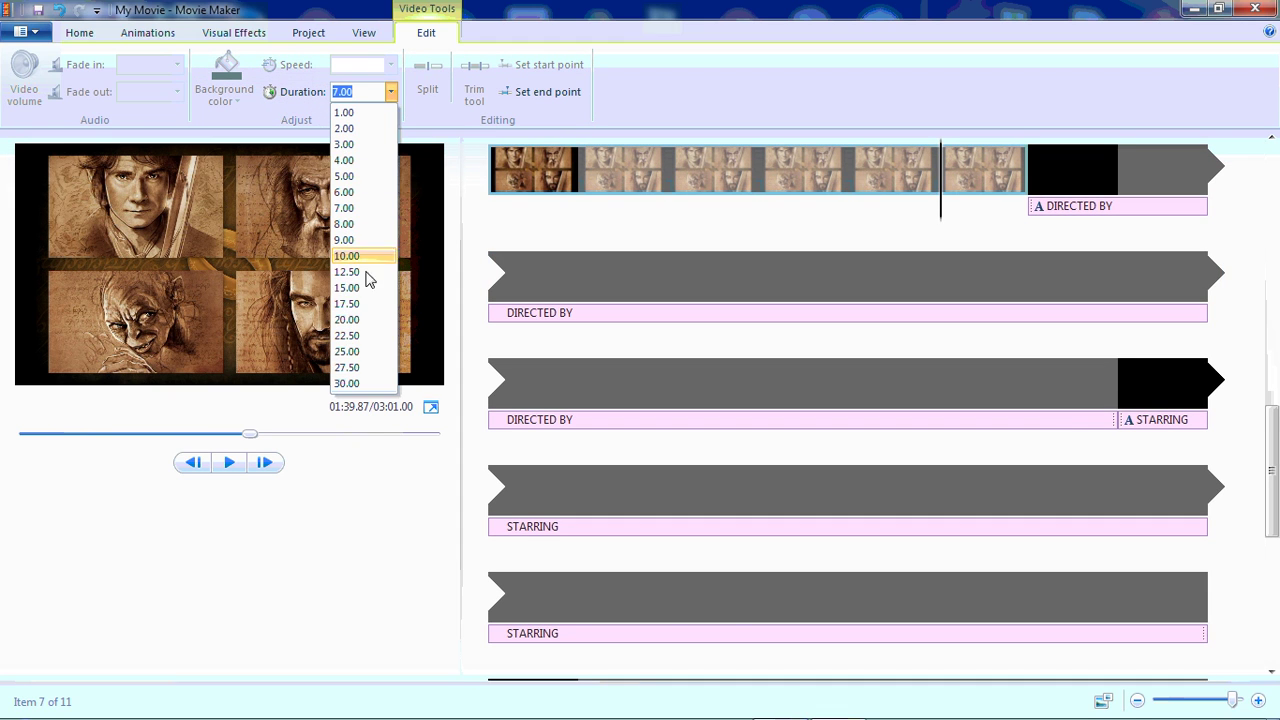
click(347, 320)
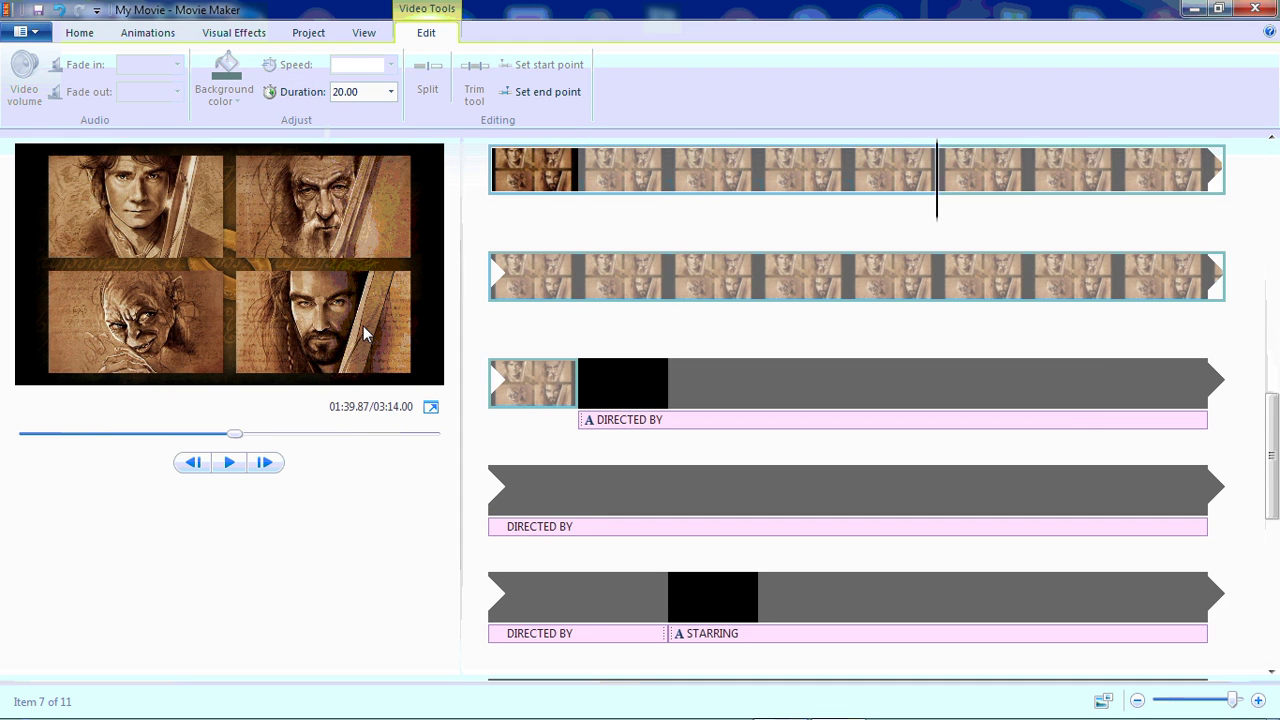
click(586, 424)
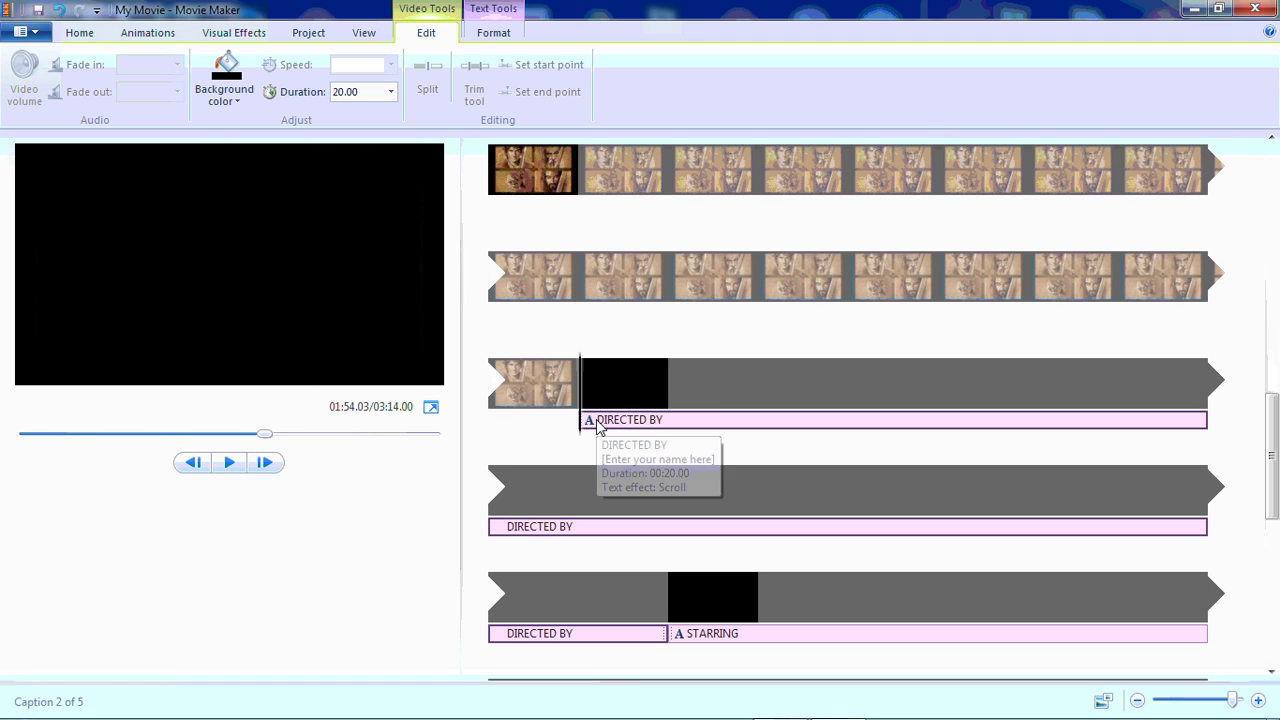
click(1272, 280)
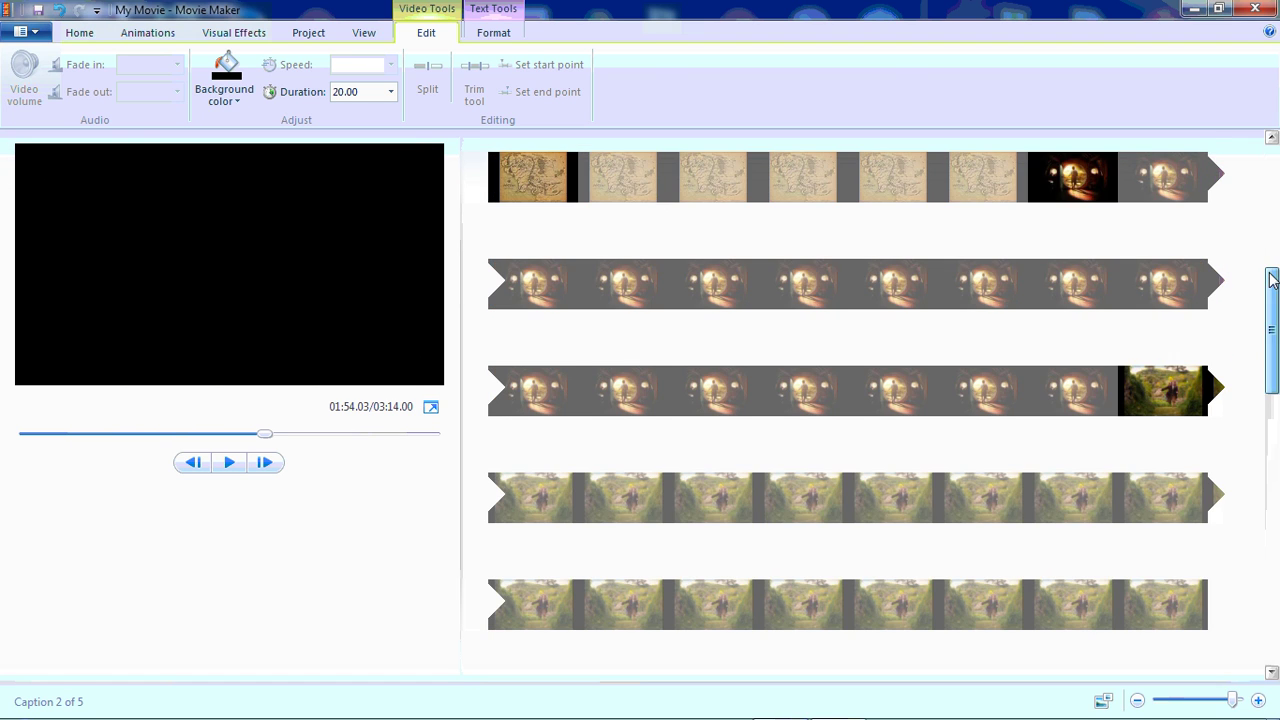
drag(1272, 280, 1268, 123)
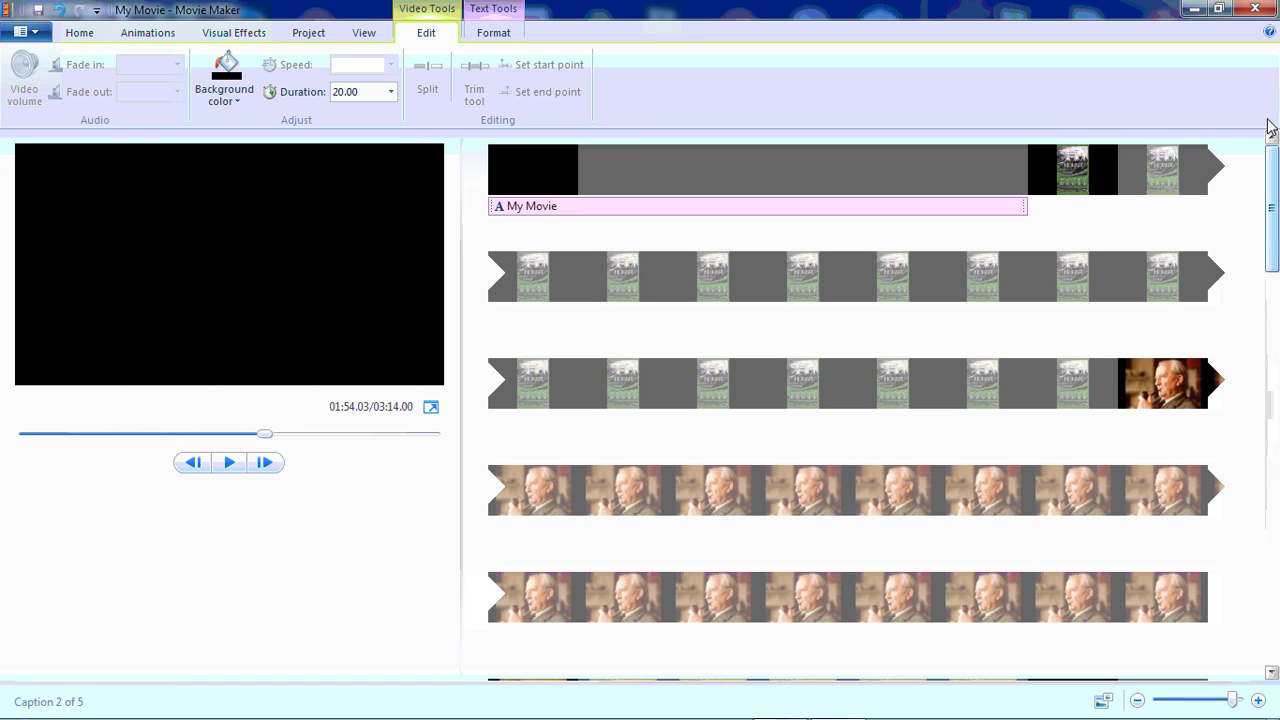
click(95, 30)
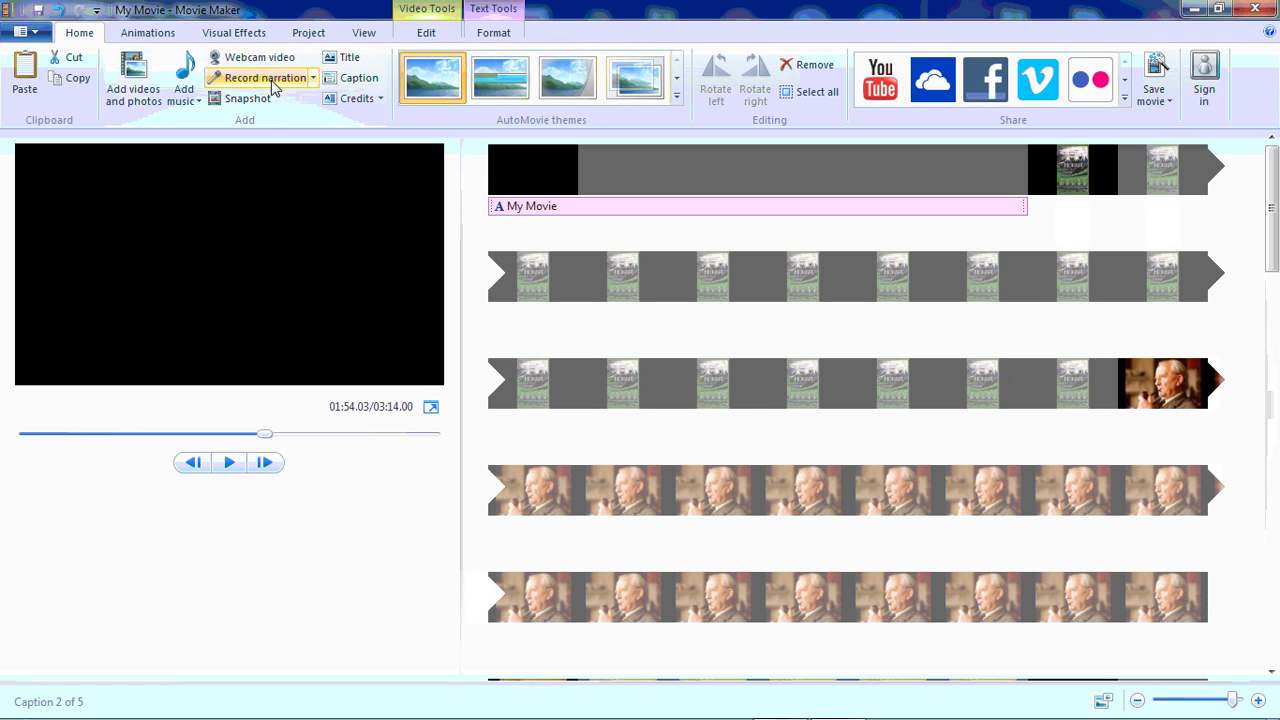
click(185, 85)
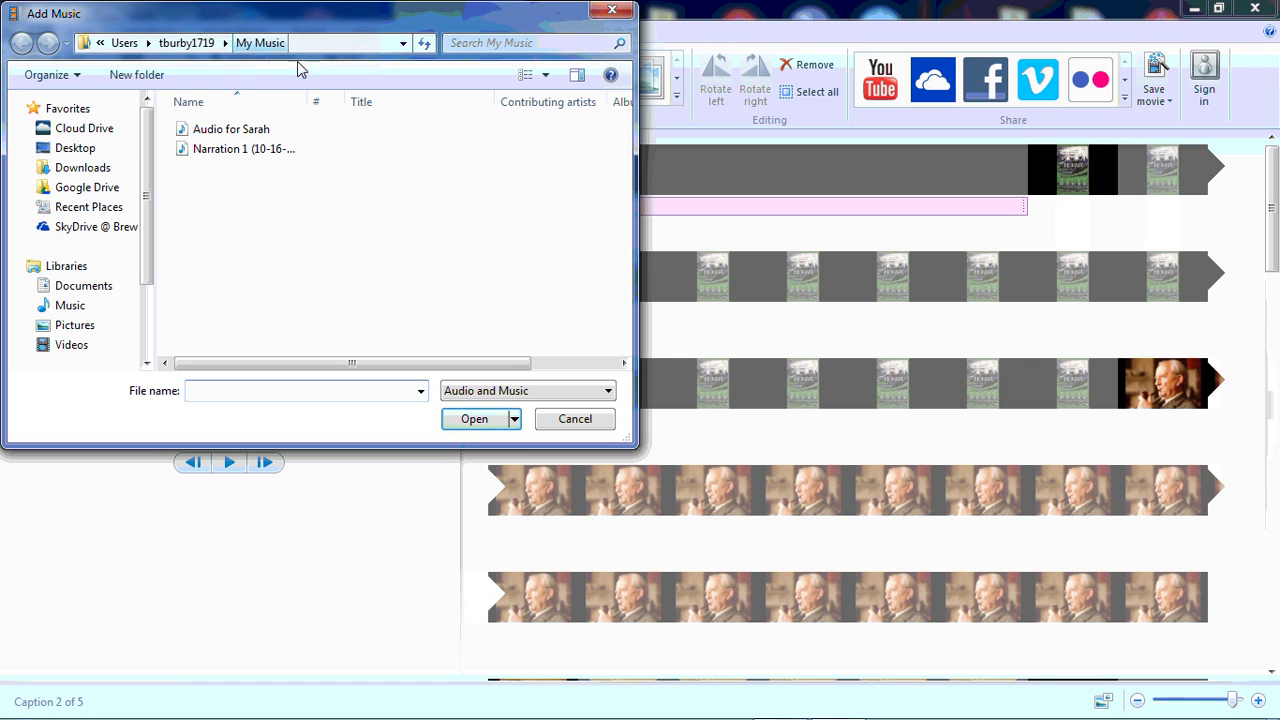
click(578, 425)
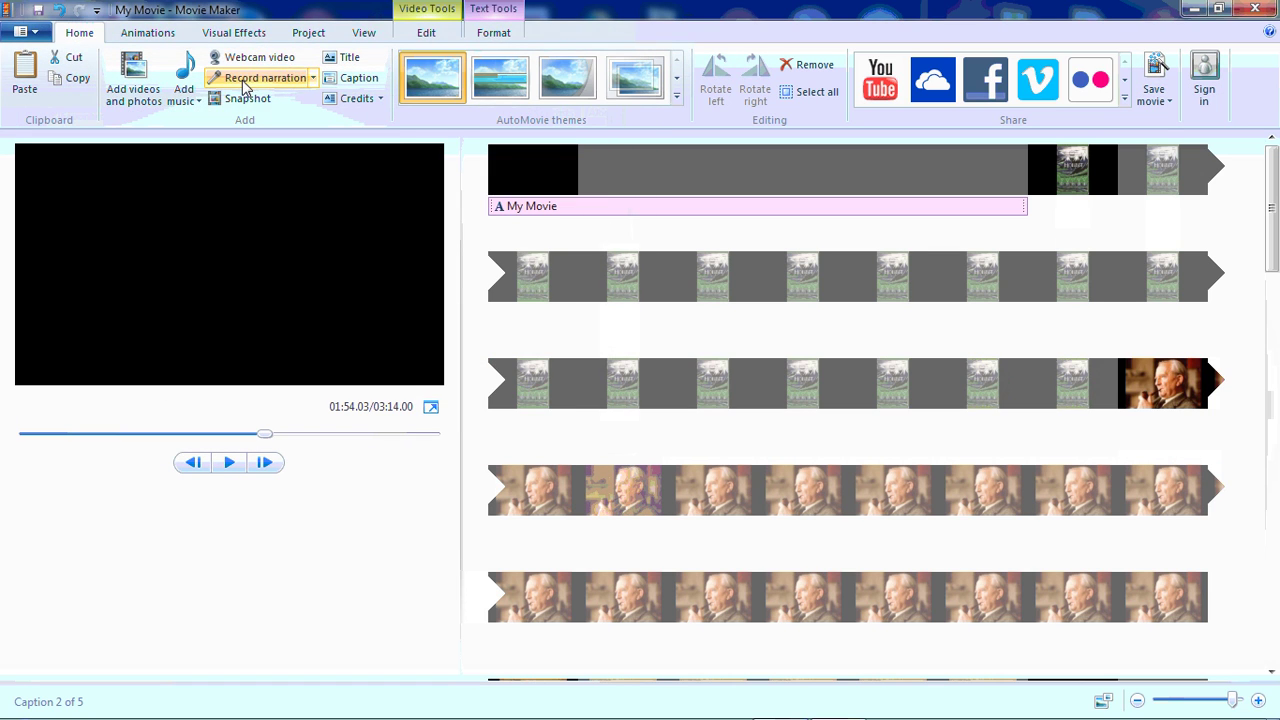
Step: Open the Free Music Archive from the online music sources and set the search mood to energetic
click(186, 100)
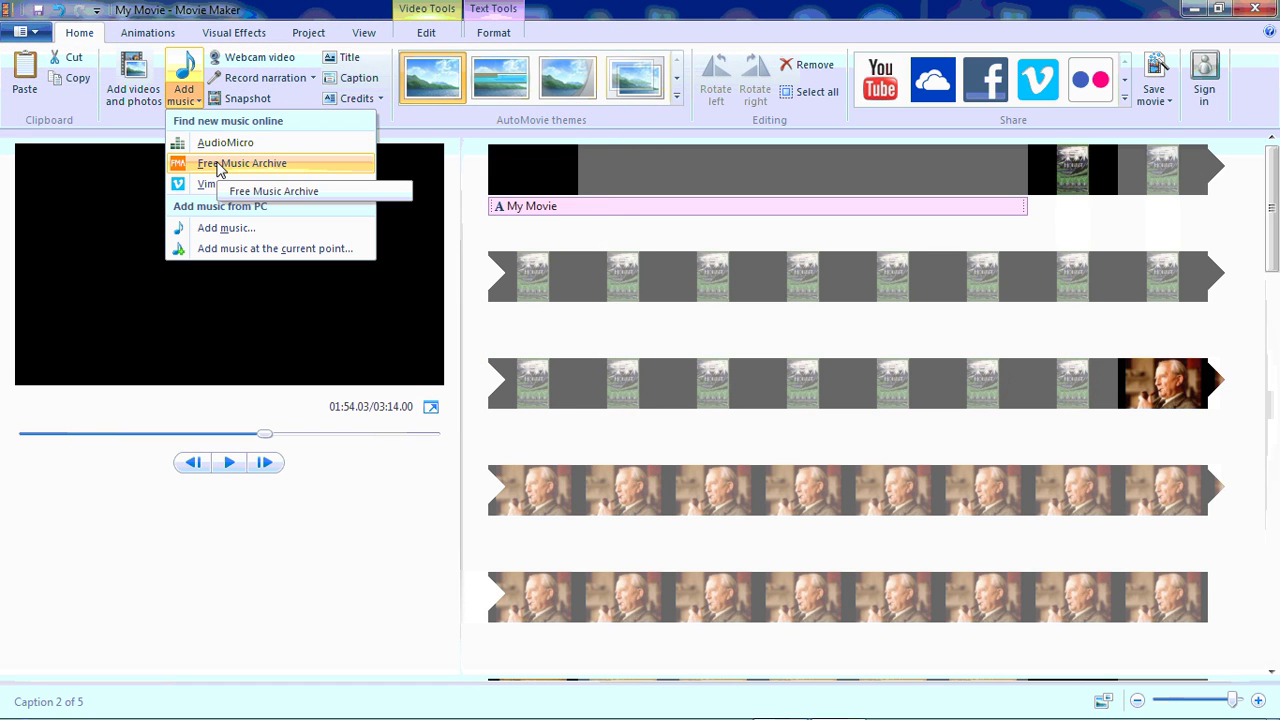
click(220, 165)
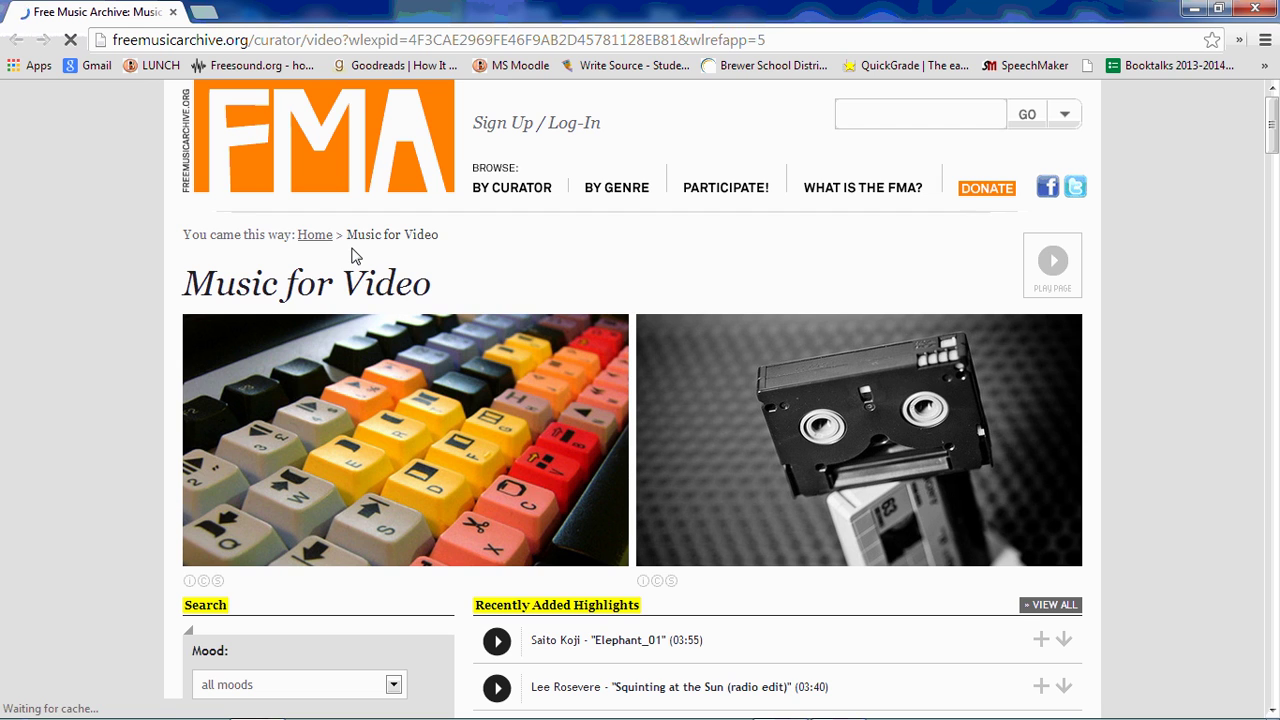
click(247, 690)
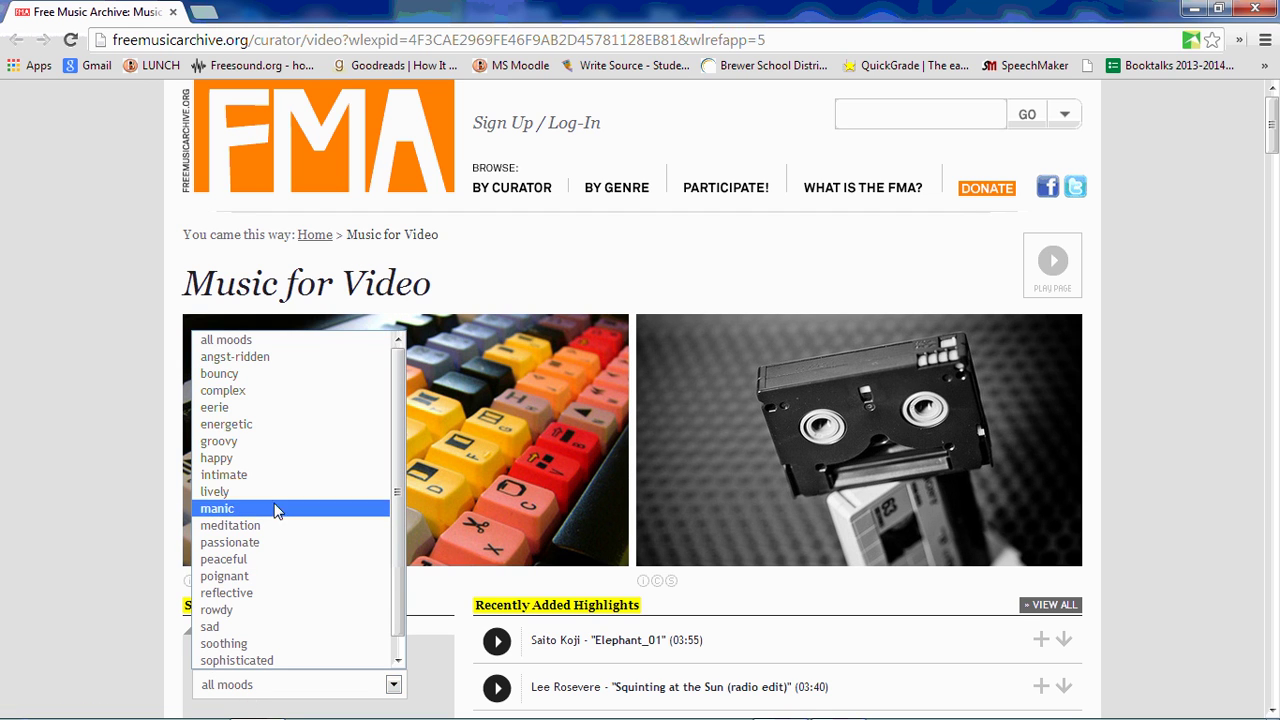
click(281, 428)
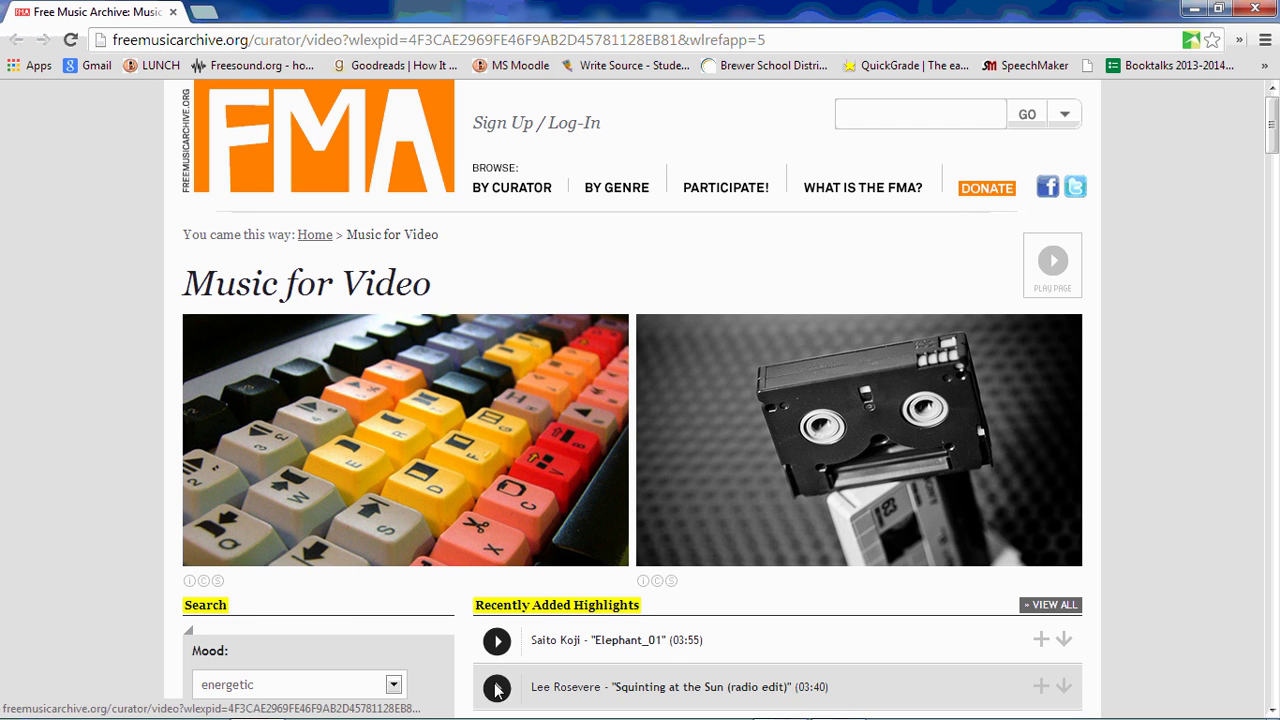
Step: Preview the tracks "En Croisiere" by Juanitos and "Black Gloves" by Vitus Von Degen in the Sync Volume 1 mix
click(1265, 657)
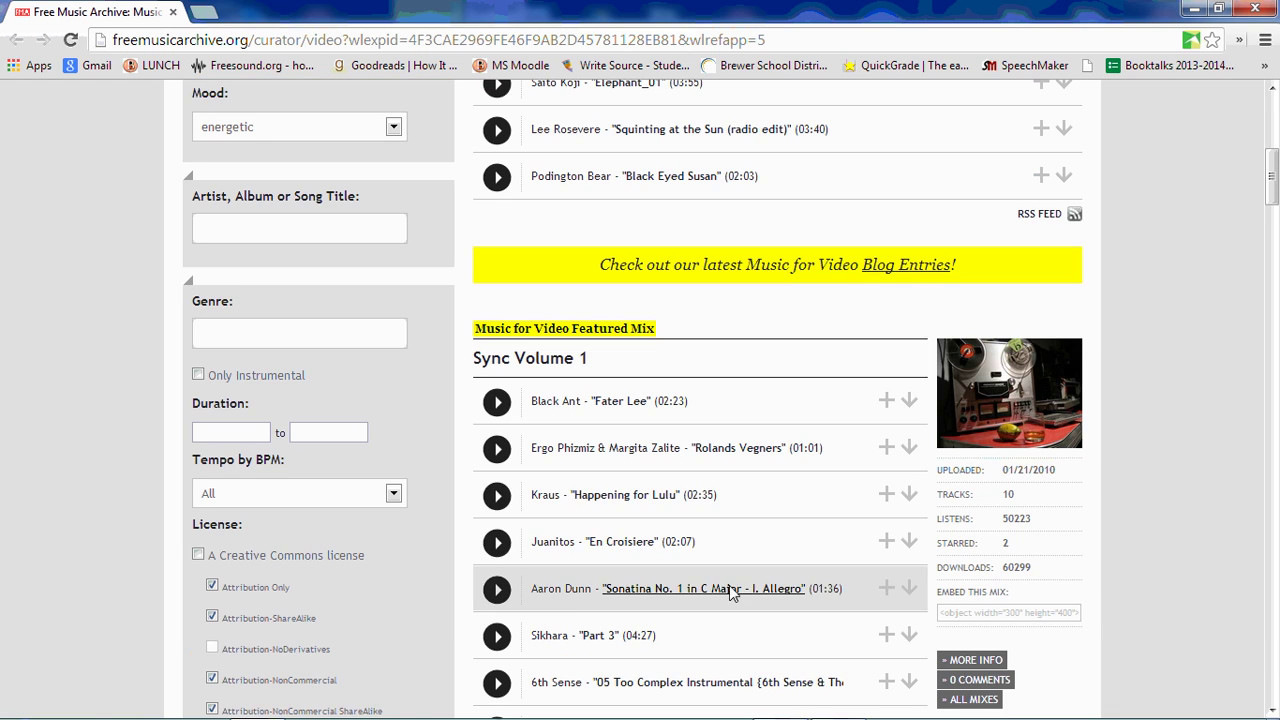
click(490, 541)
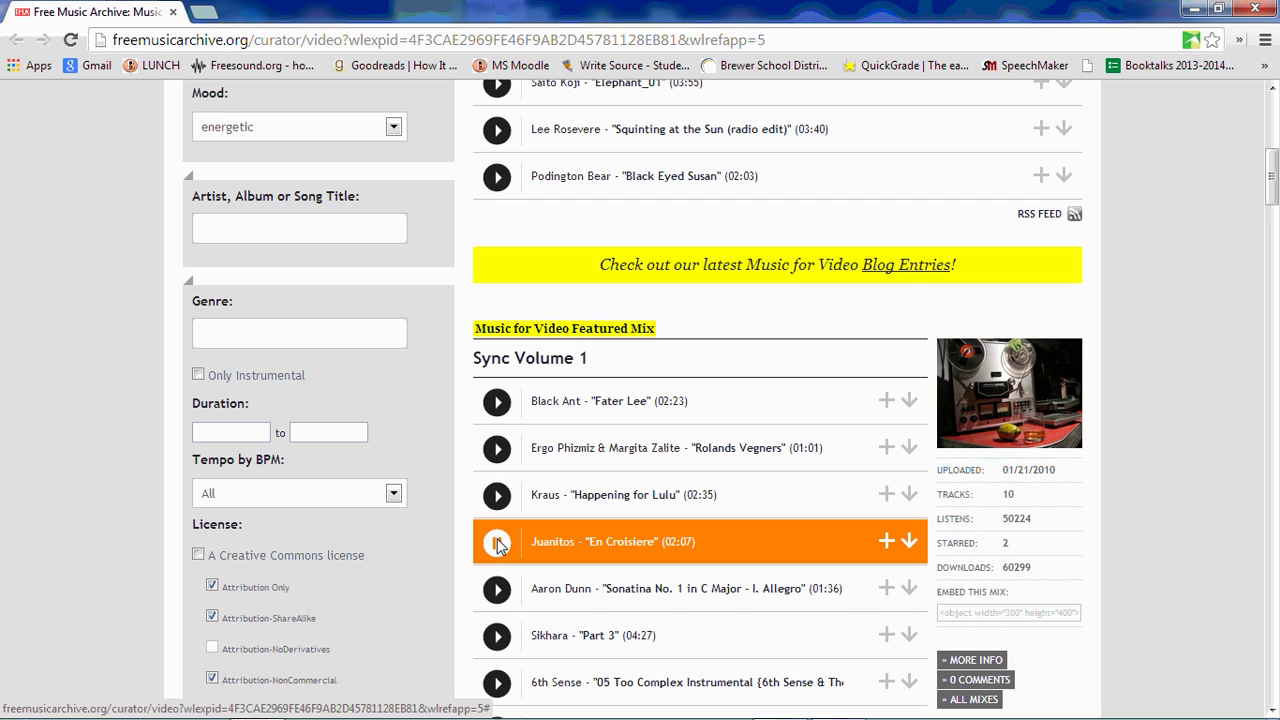
click(1273, 573)
click(492, 273)
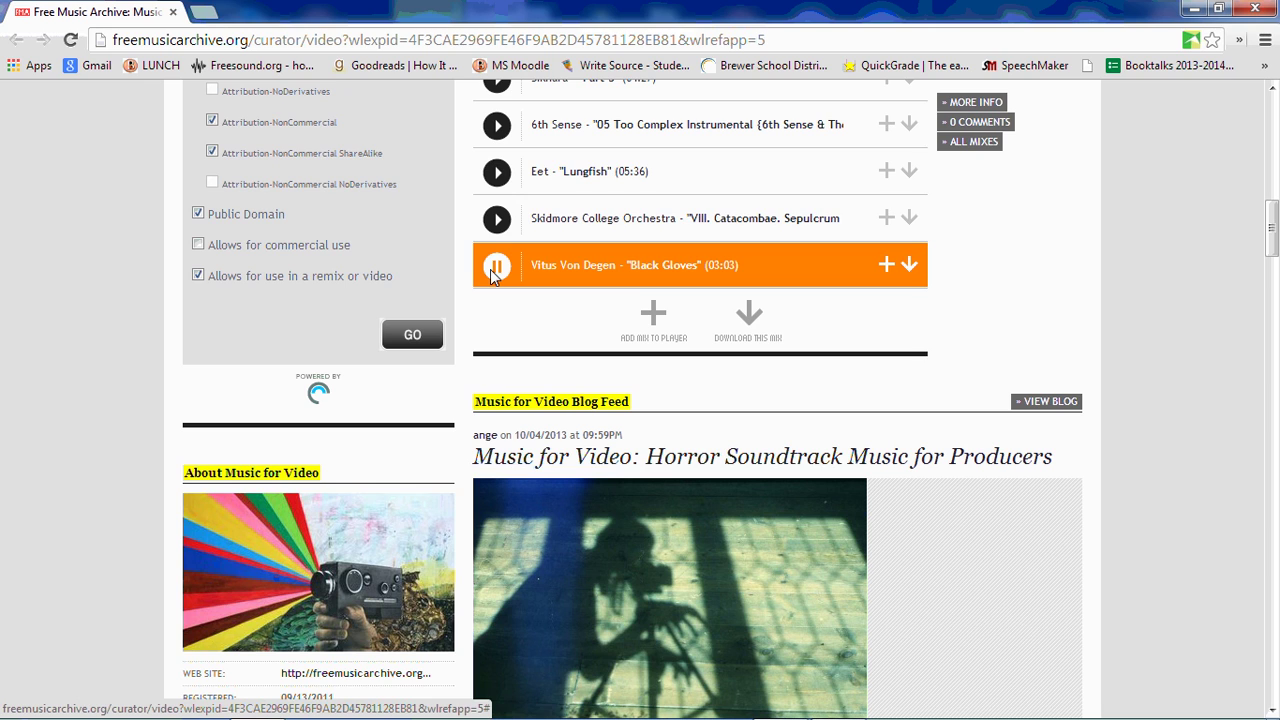
Step: Preview and download the Skidmore College Orchestra track "VIII. Catacombae. Sepulcrum", and return to Movie Maker
click(500, 218)
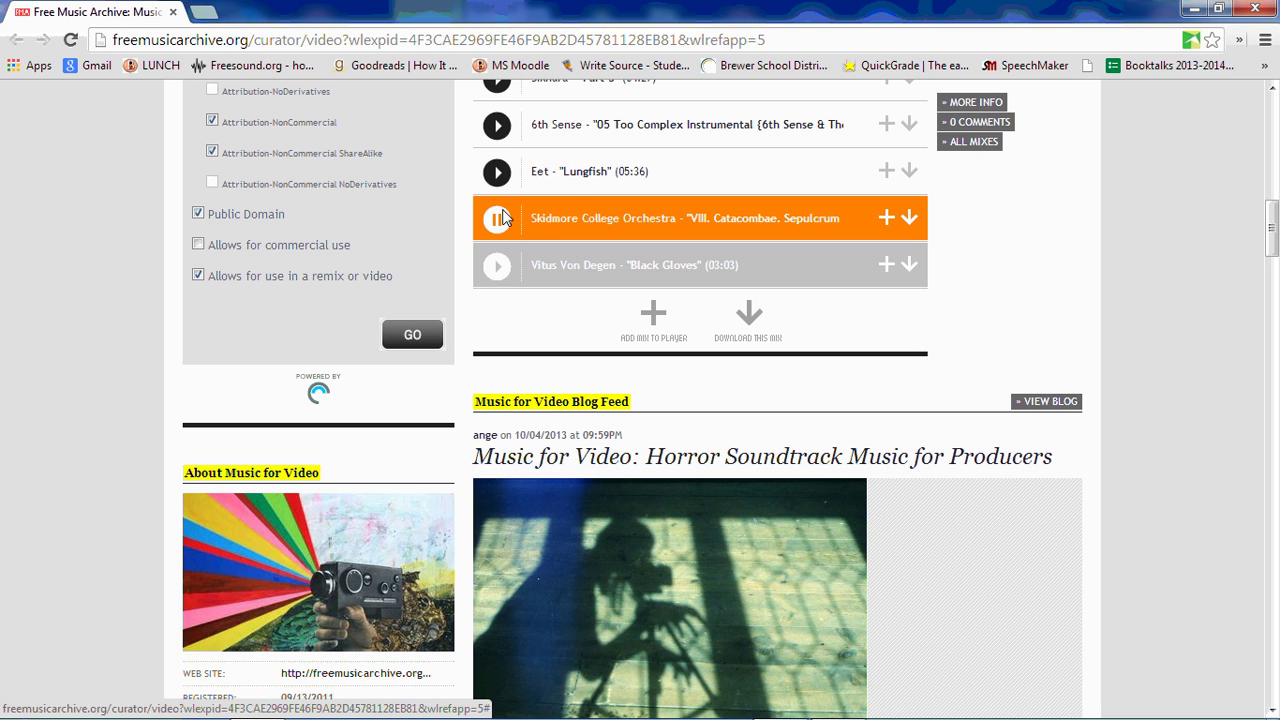
click(908, 219)
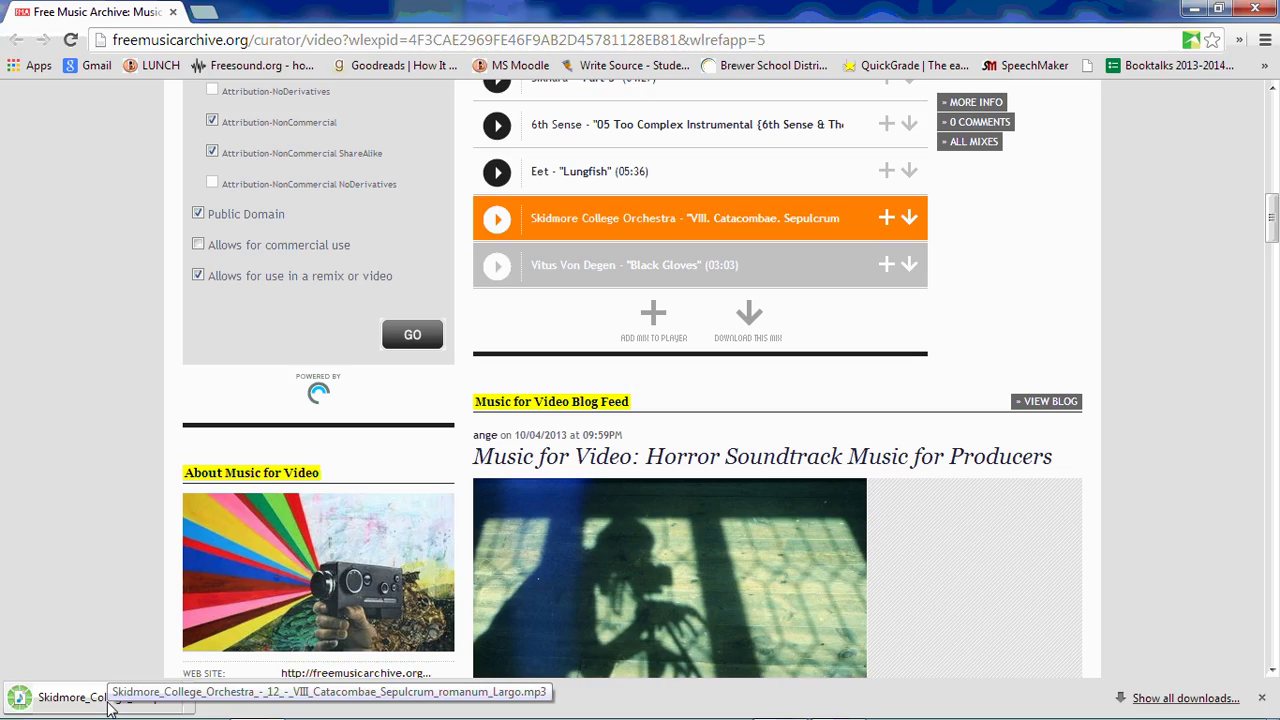
click(1187, 8)
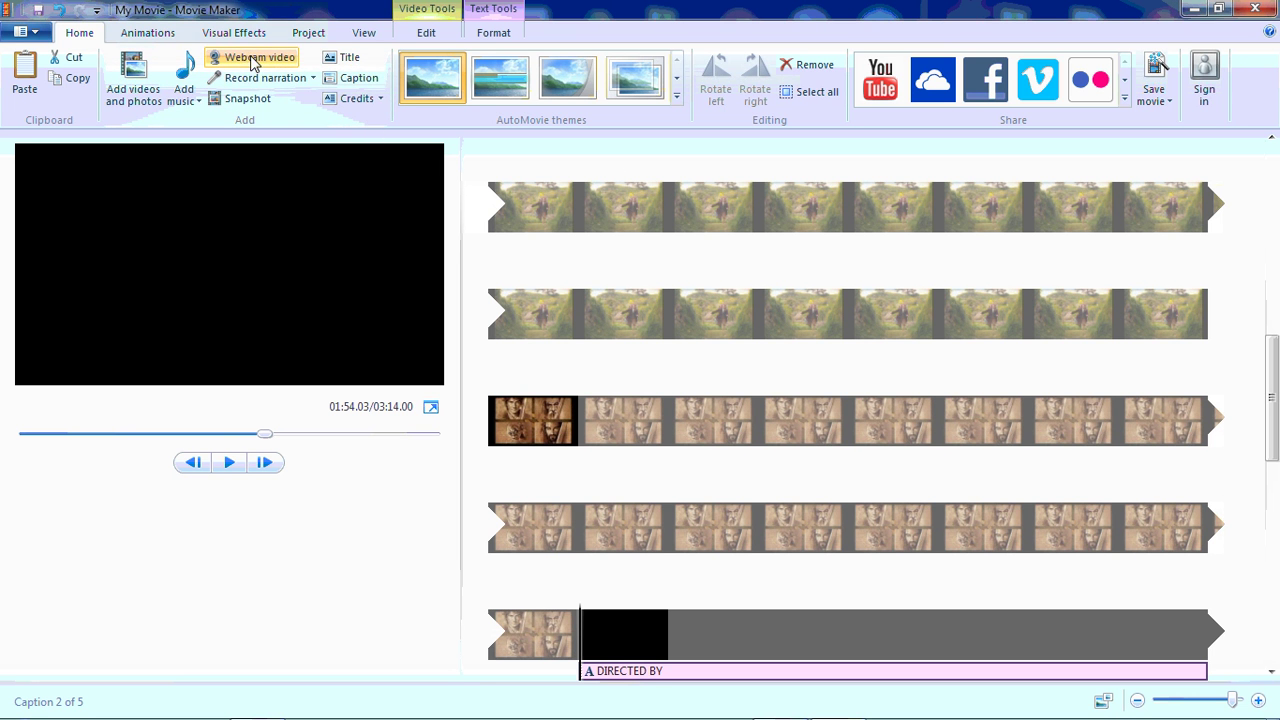
Step: Add the downloaded Skidmore College Orchestra file from the Downloads folder as music from the slideshow's start and play the movie
scroll(1262, 214, up, 5)
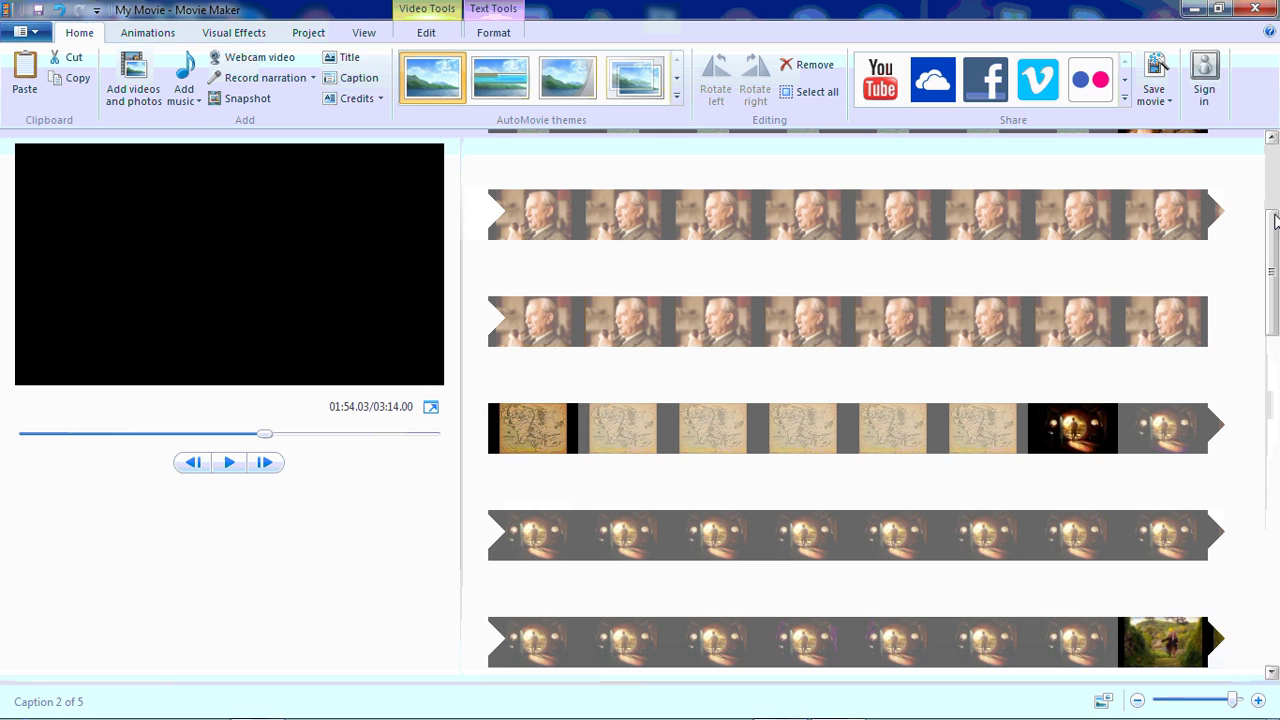
scroll(1265, 157, up, 3)
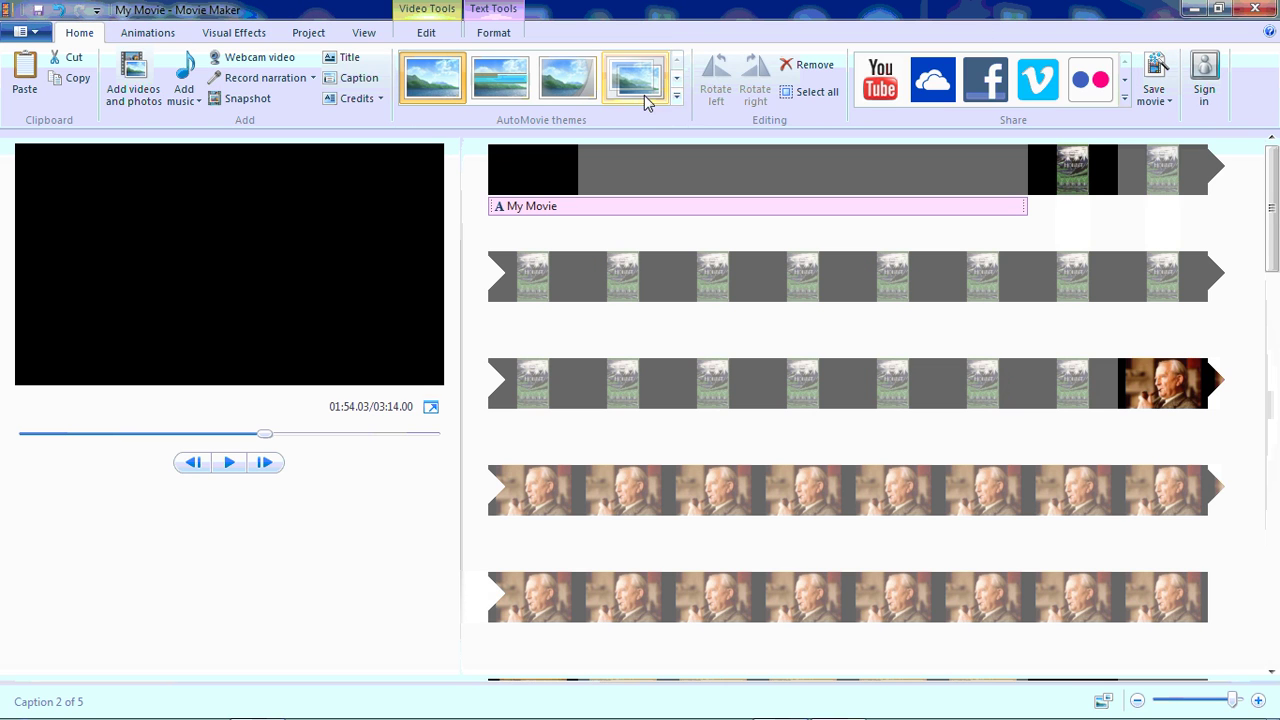
click(490, 188)
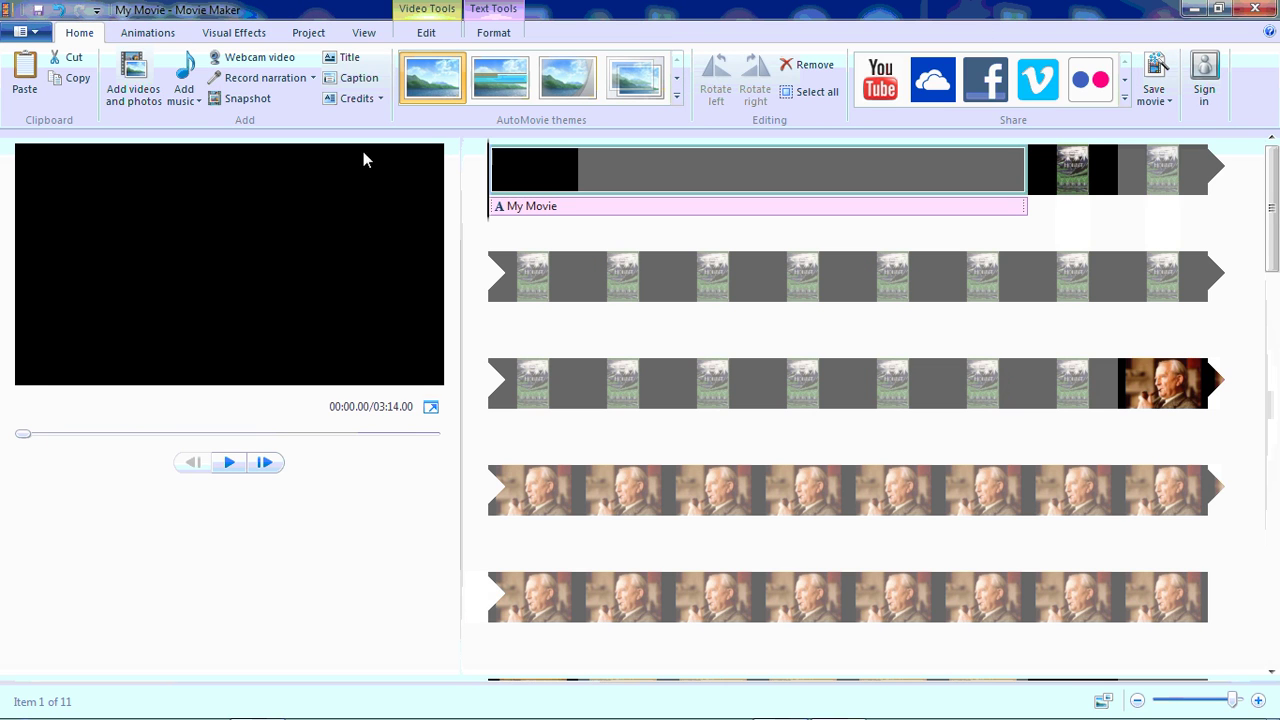
click(185, 88)
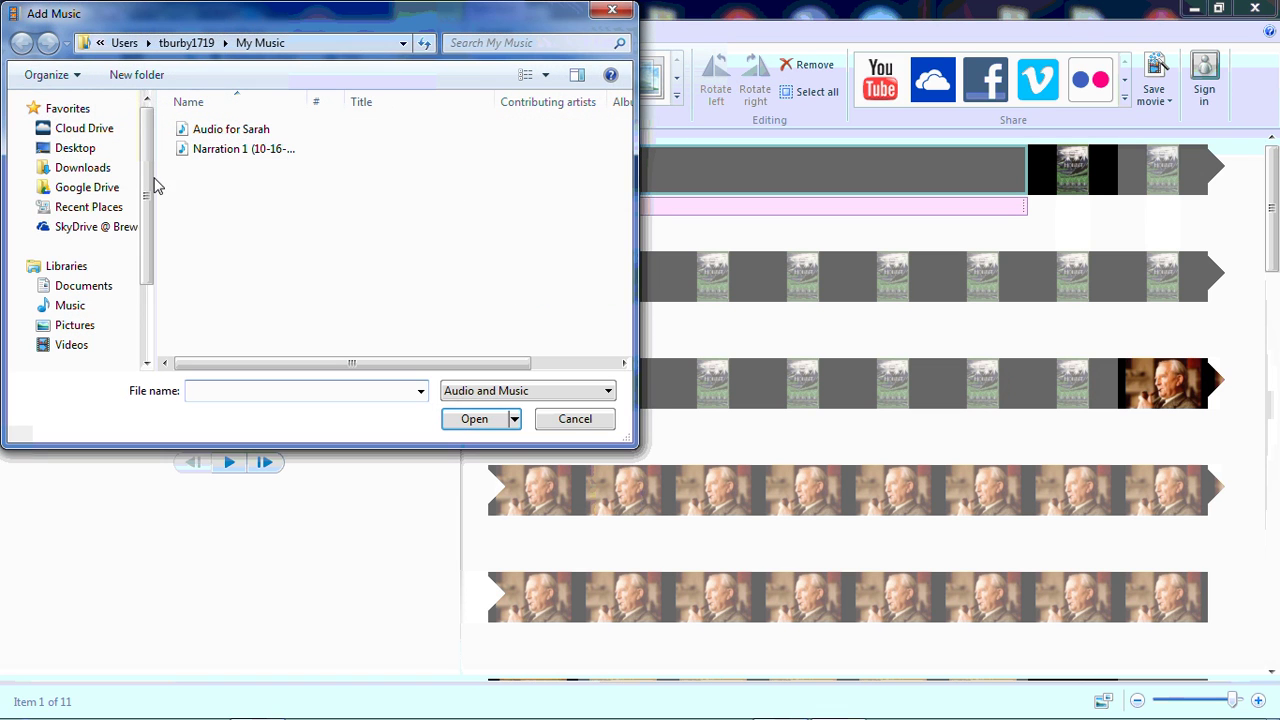
click(106, 167)
click(190, 170)
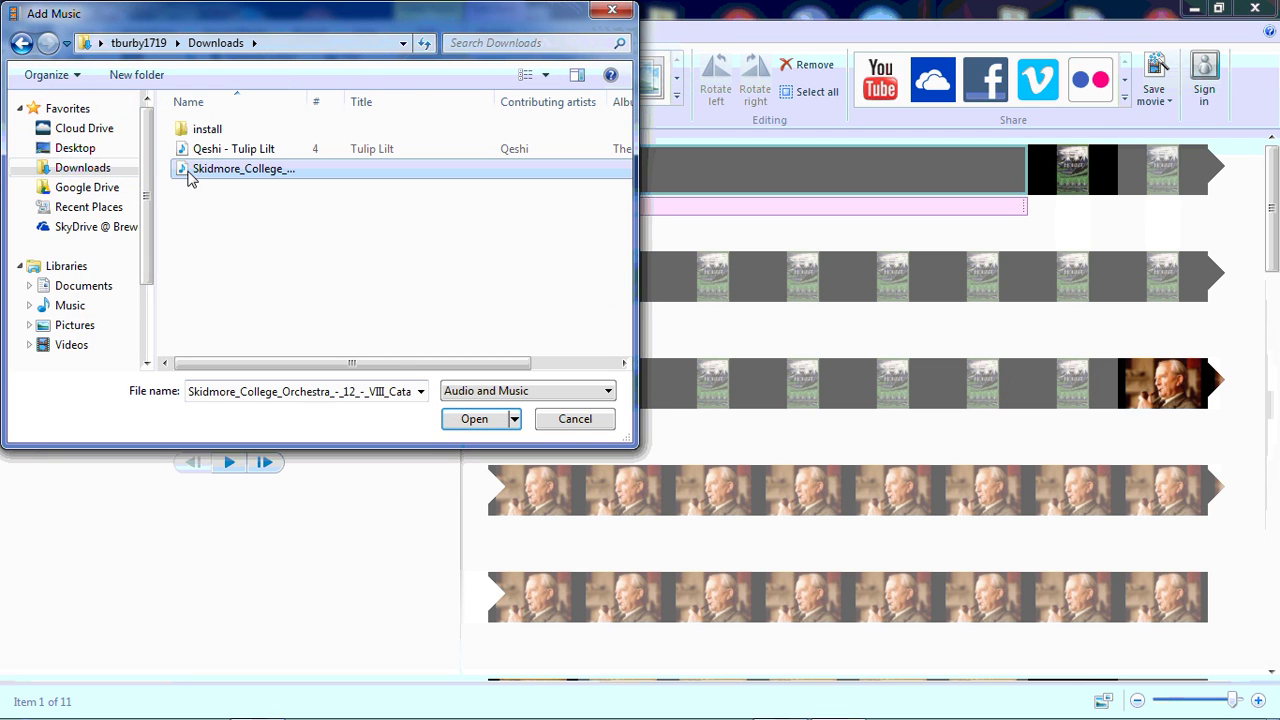
click(450, 420)
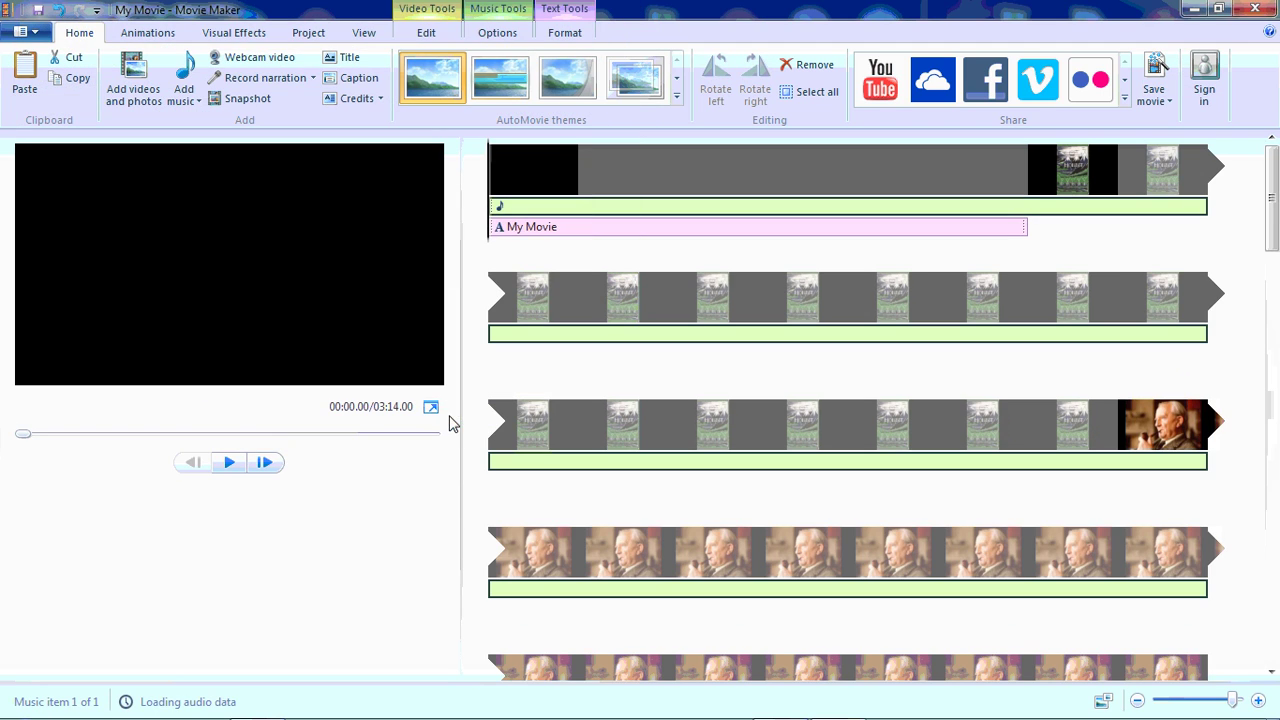
click(224, 472)
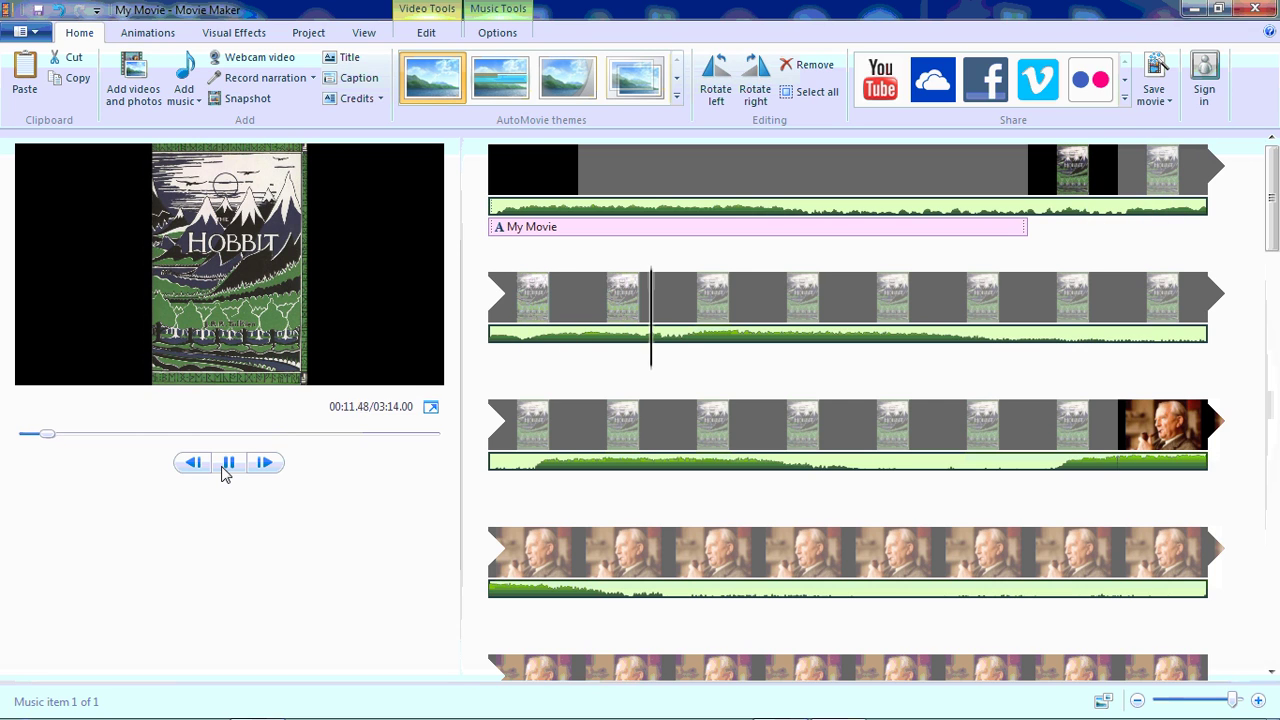
Step: Pause playback and replace the opening title text "My Movie" with "The Hobbit"
click(228, 463)
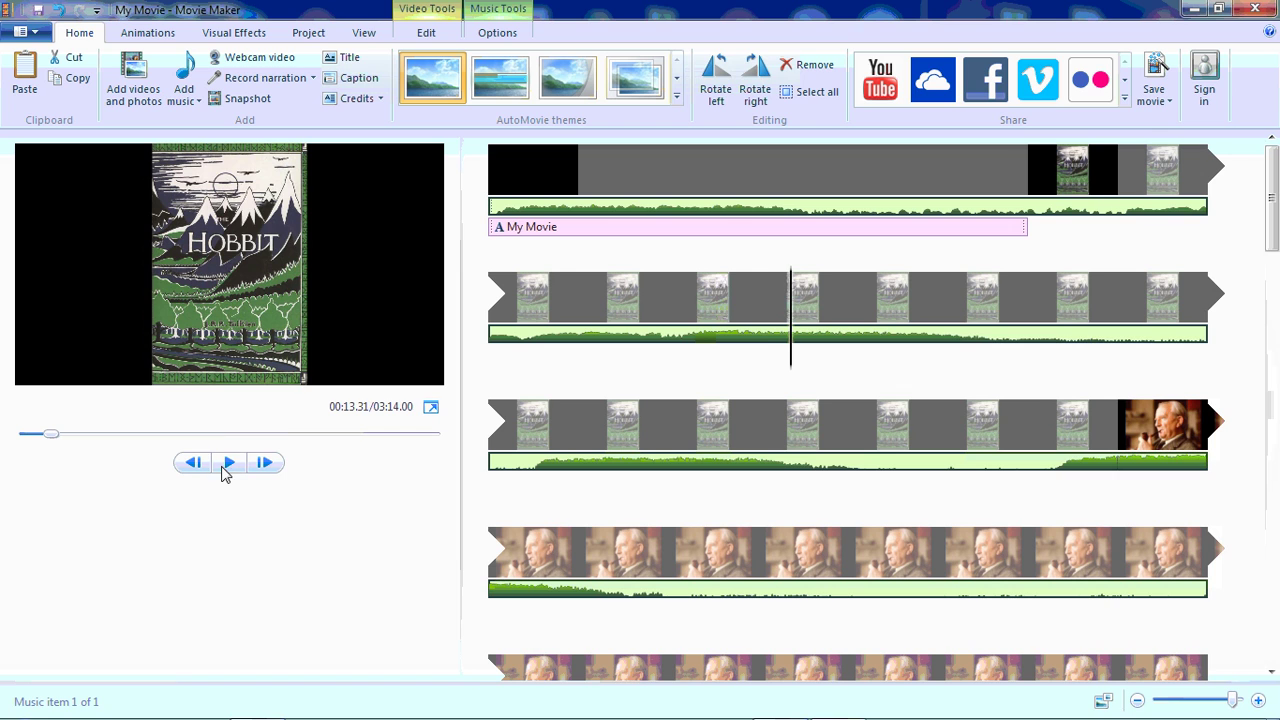
click(545, 225)
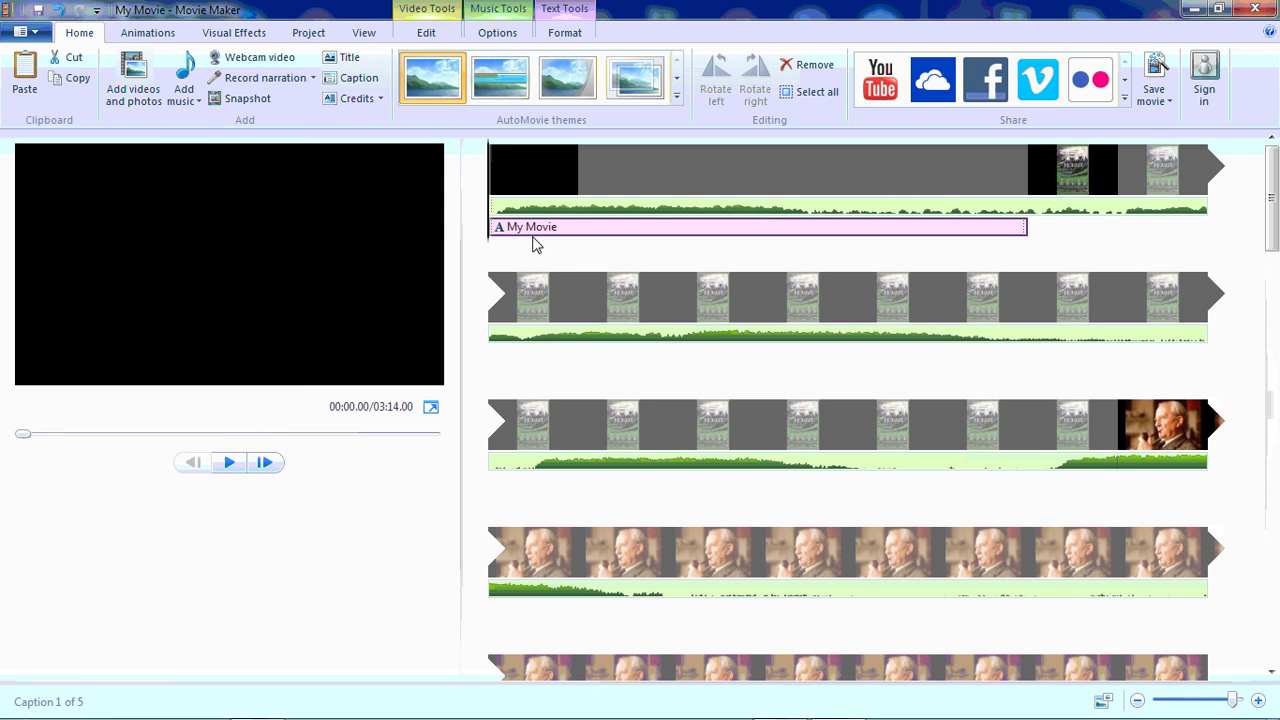
click(537, 224)
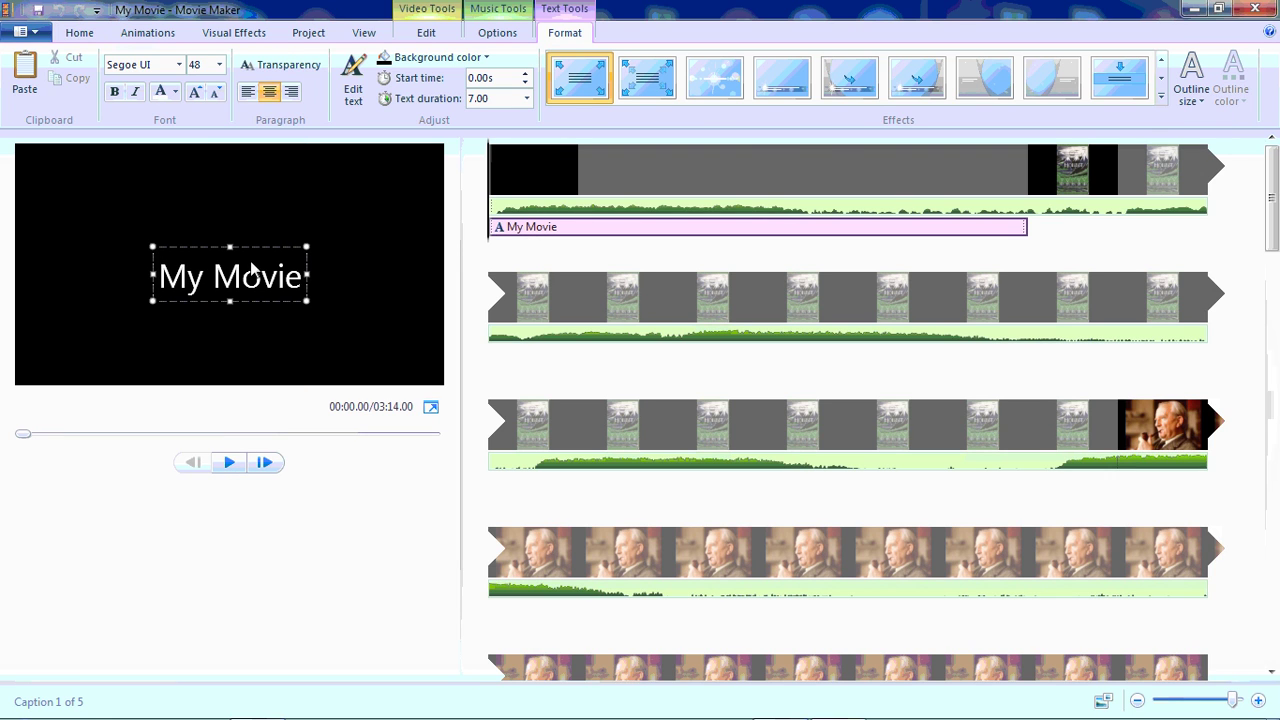
drag(163, 280, 280, 290)
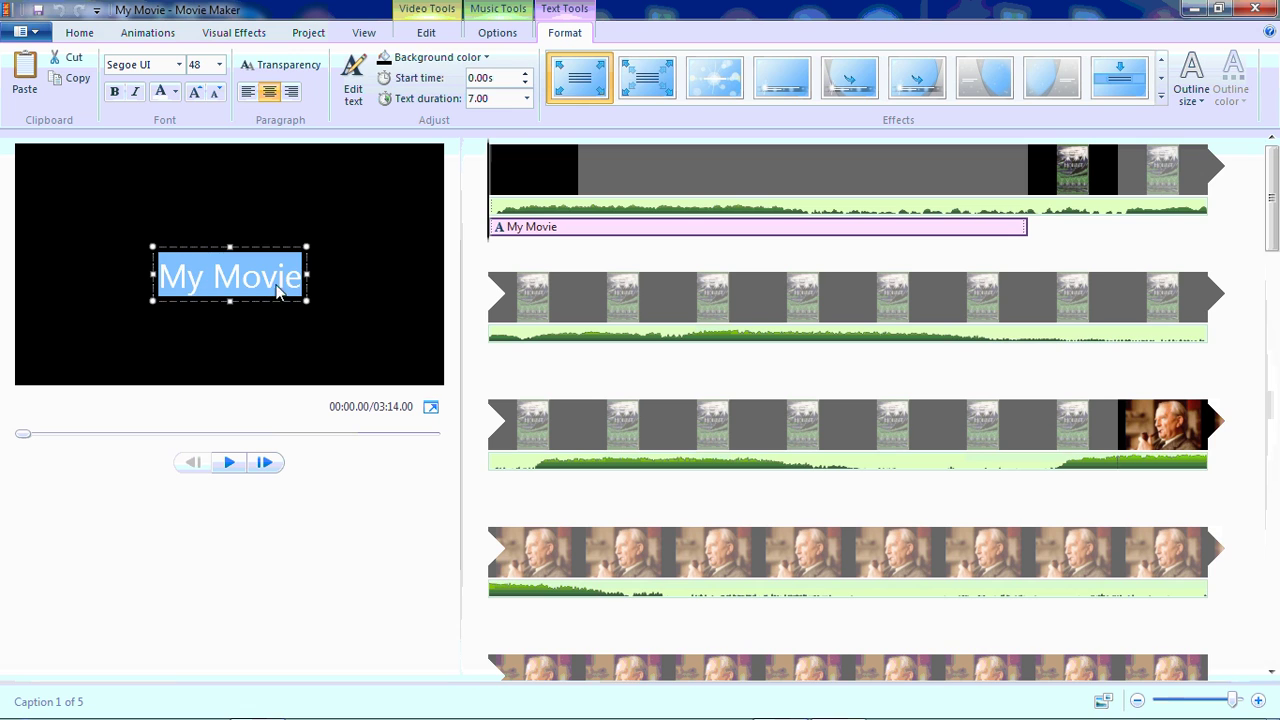
text(The Hobbit)
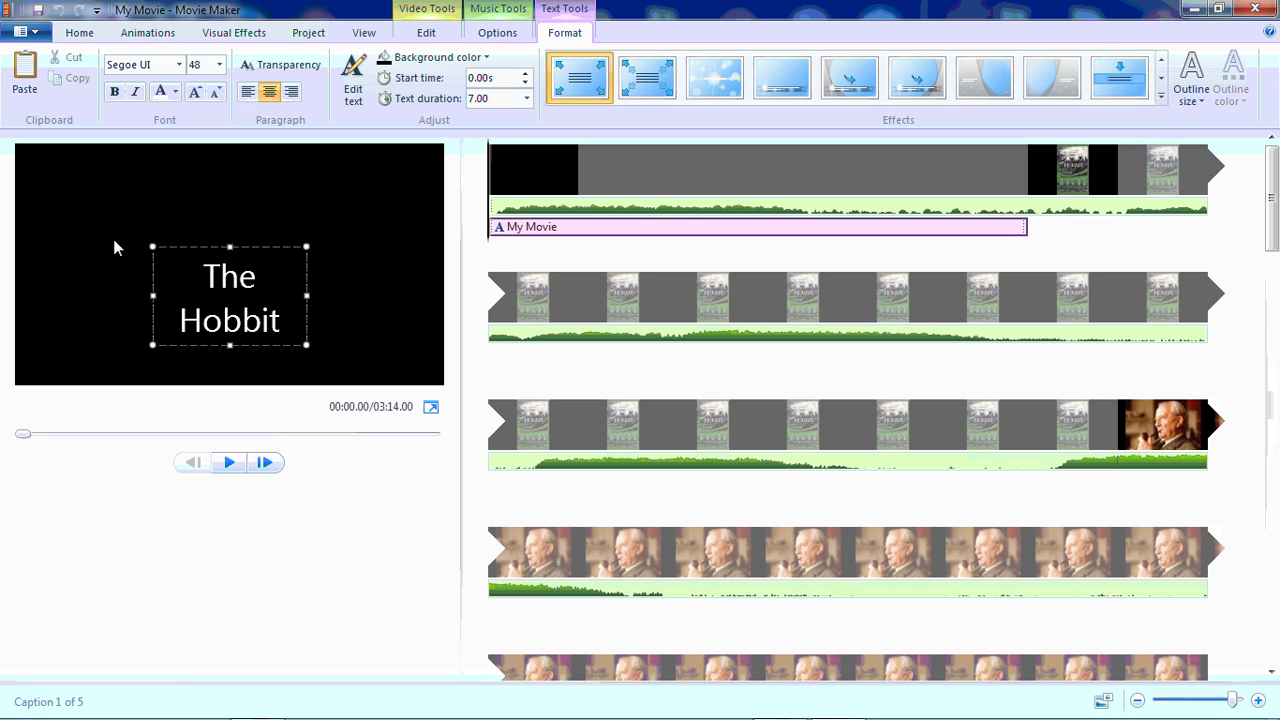
Step: Format the whole opening title text in Perpetua Titling MT at size 72
double_click(177, 275)
drag(192, 270, 295, 314)
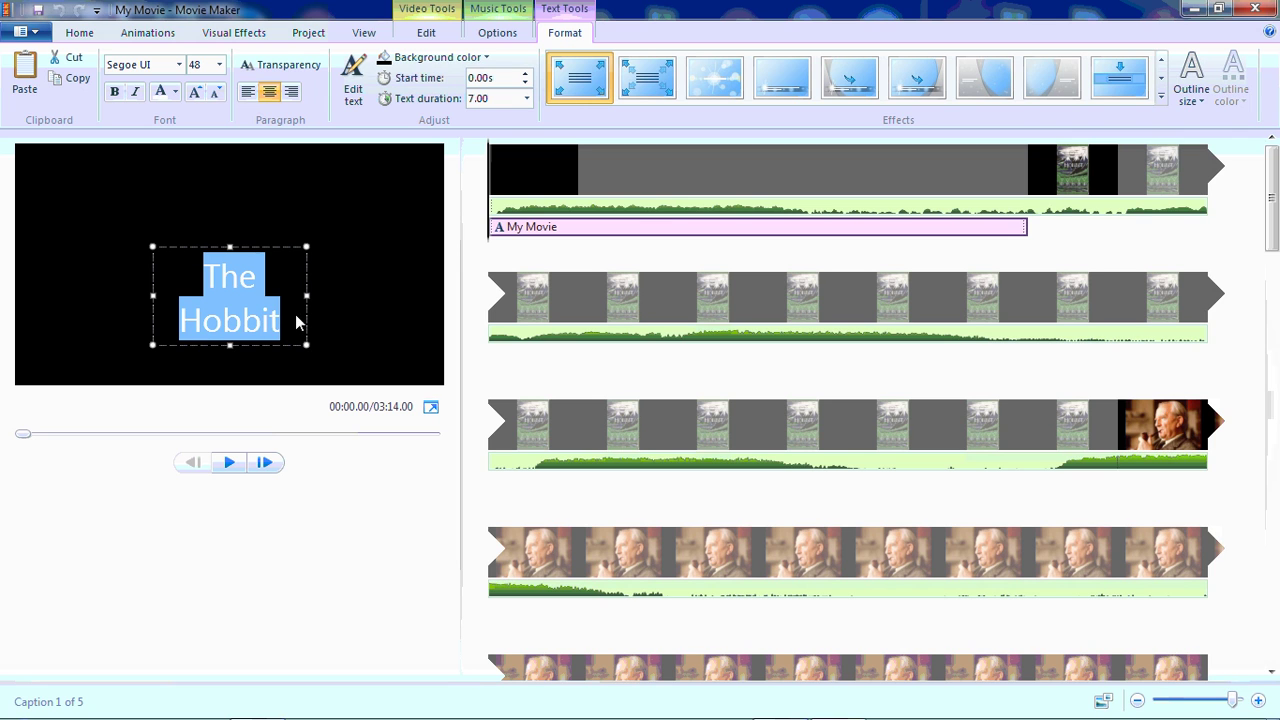
click(179, 64)
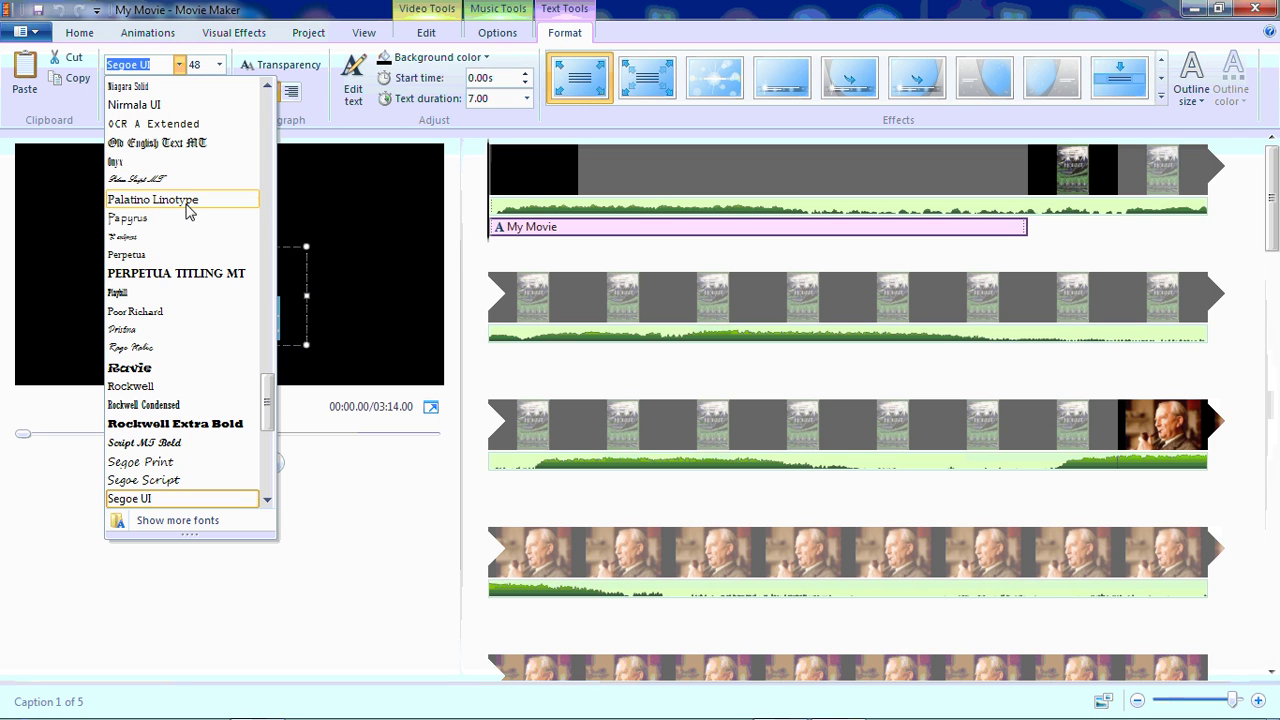
click(190, 273)
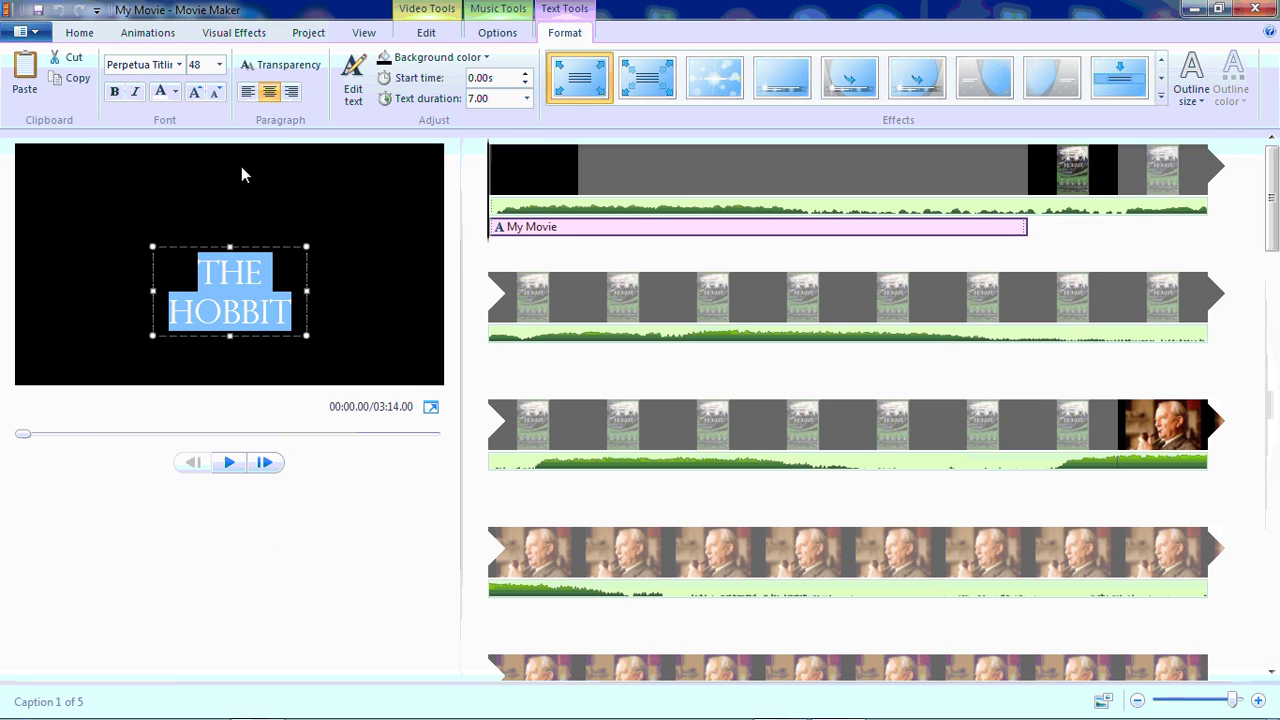
click(219, 64)
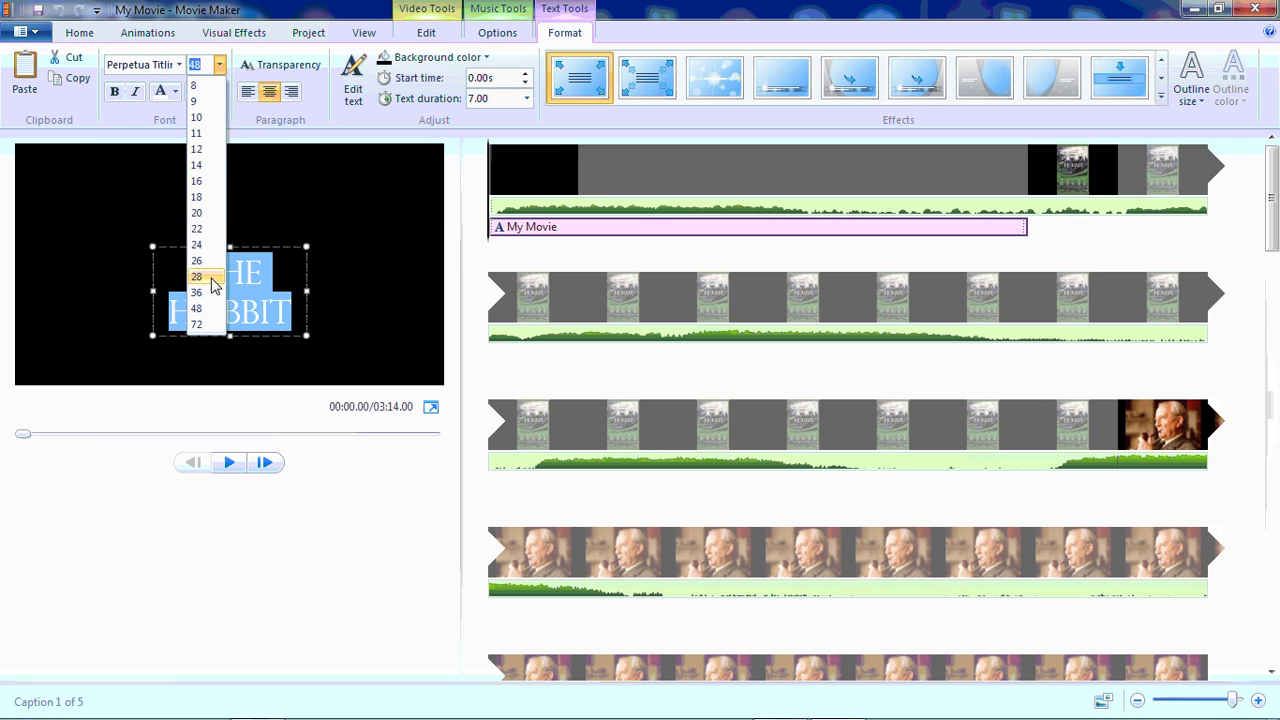
click(197, 308)
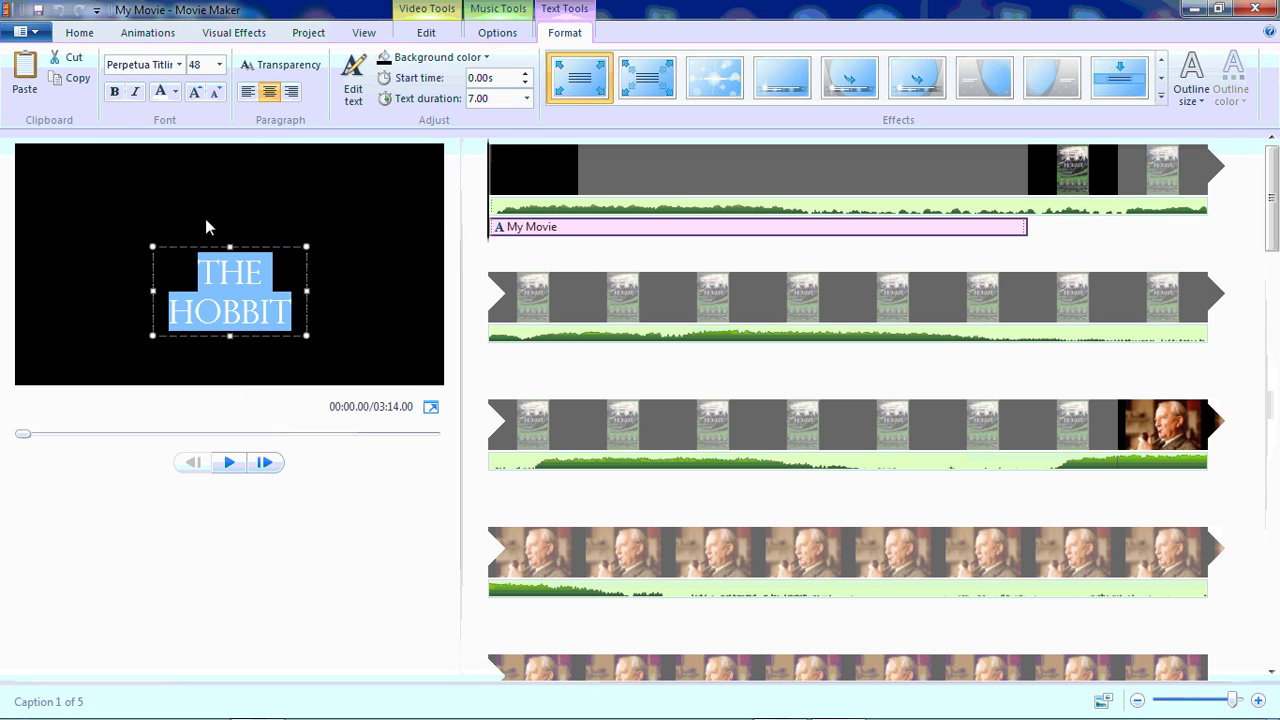
click(221, 64)
click(204, 326)
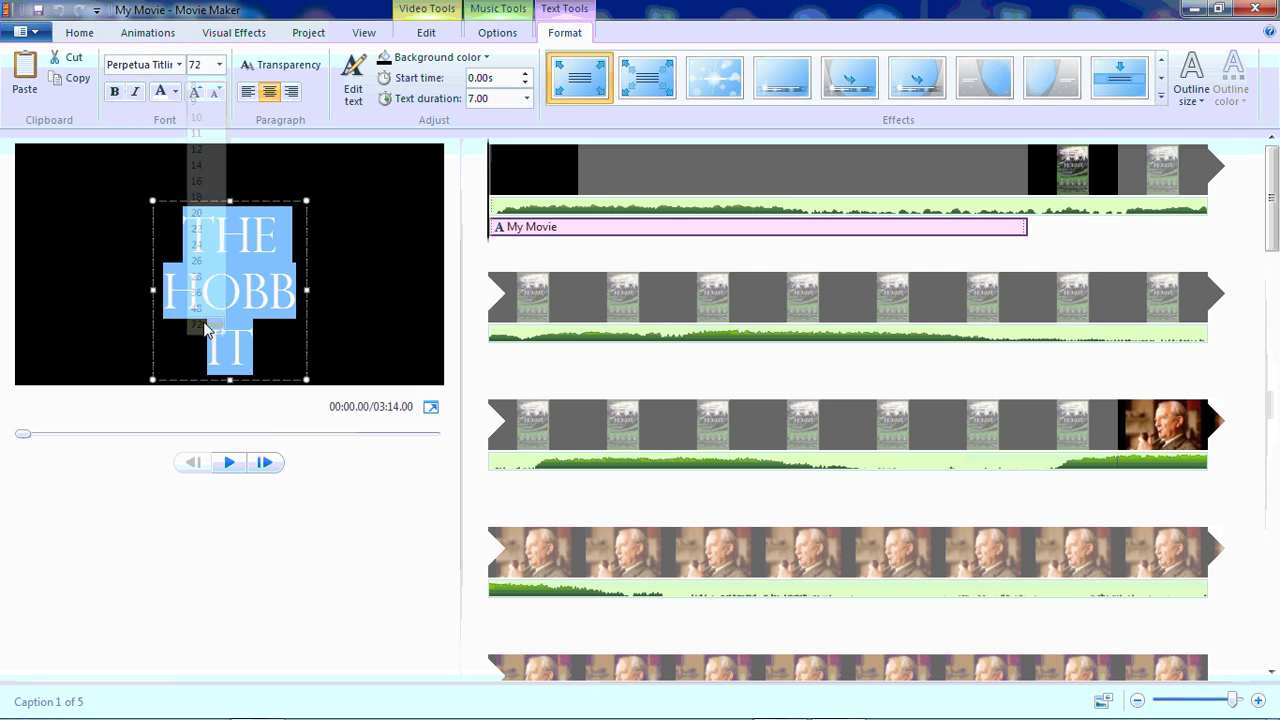
Step: Widen the title's text box across the frame, move it up, and rejoin the word "Hobbit" on one line
click(213, 305)
drag(223, 305, 208, 294)
click(170, 274)
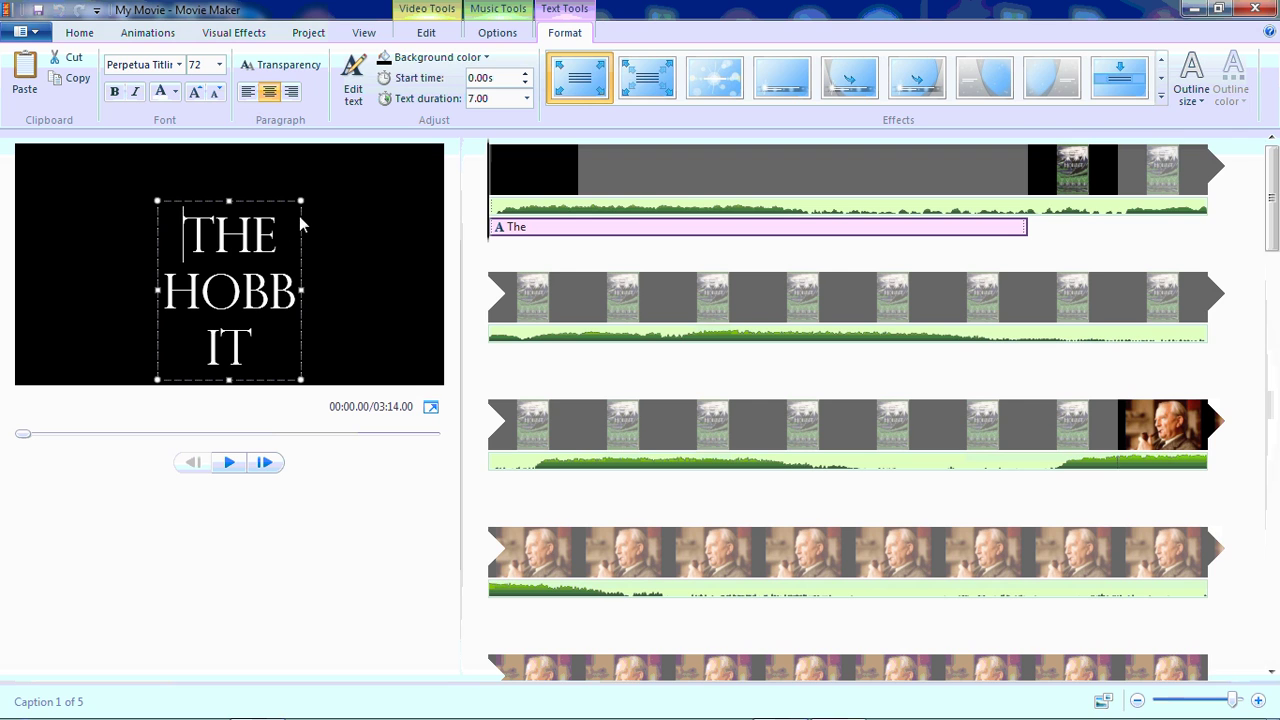
drag(300, 202, 432, 200)
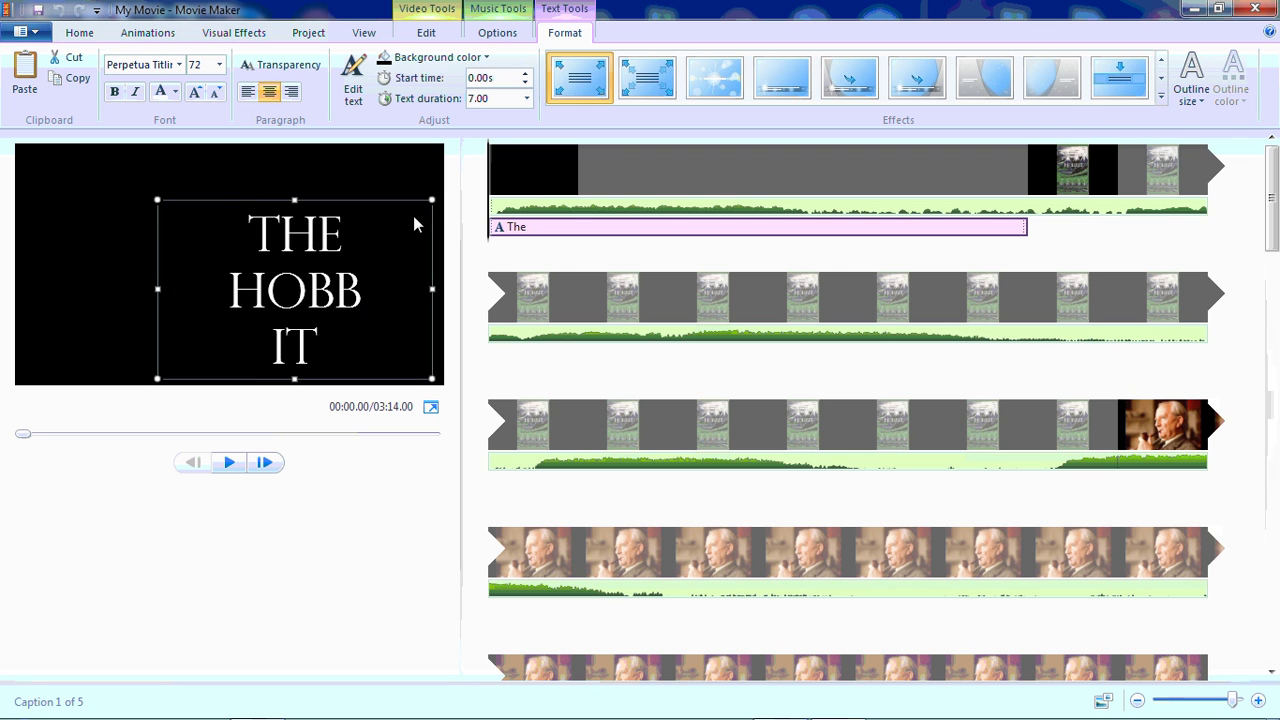
double_click(325, 240)
drag(216, 200, 119, 162)
drag(334, 338, 440, 340)
double_click(262, 297)
key(BackSpace)
key(BackSpace)
text(IT)
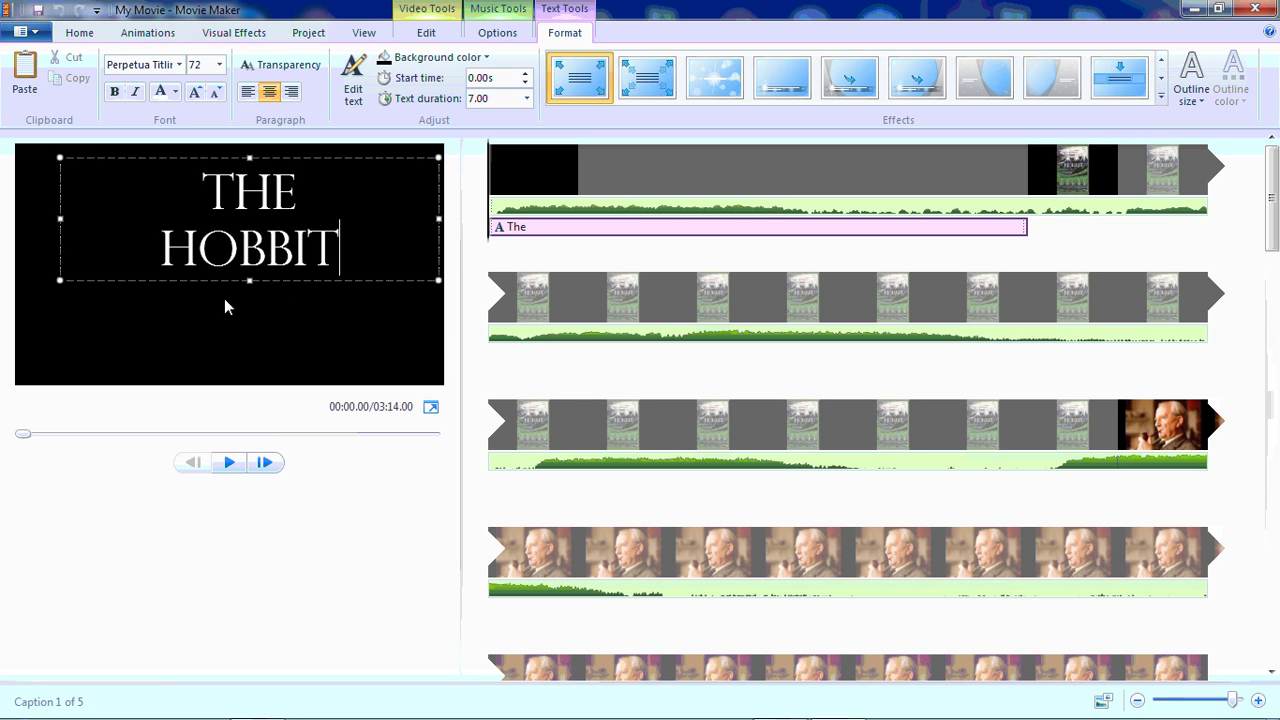
Step: Finish editing the title and play the opening to check how it looks
click(227, 338)
click(240, 212)
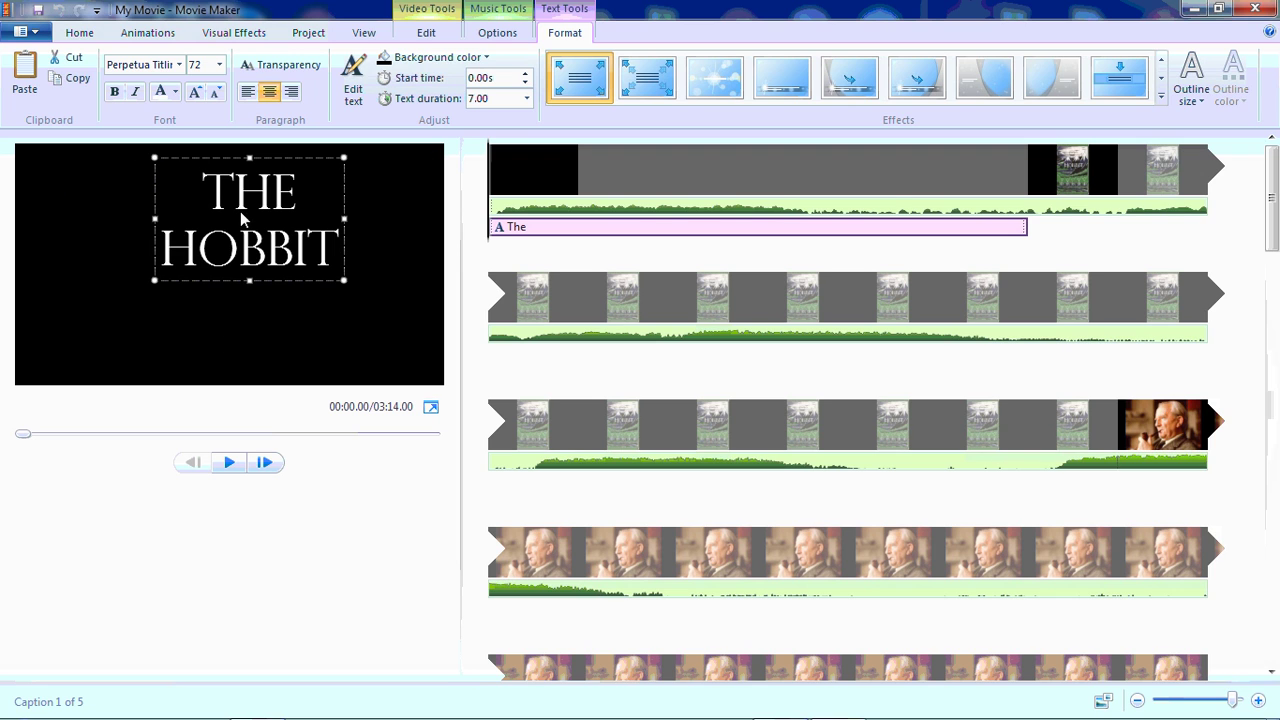
click(199, 313)
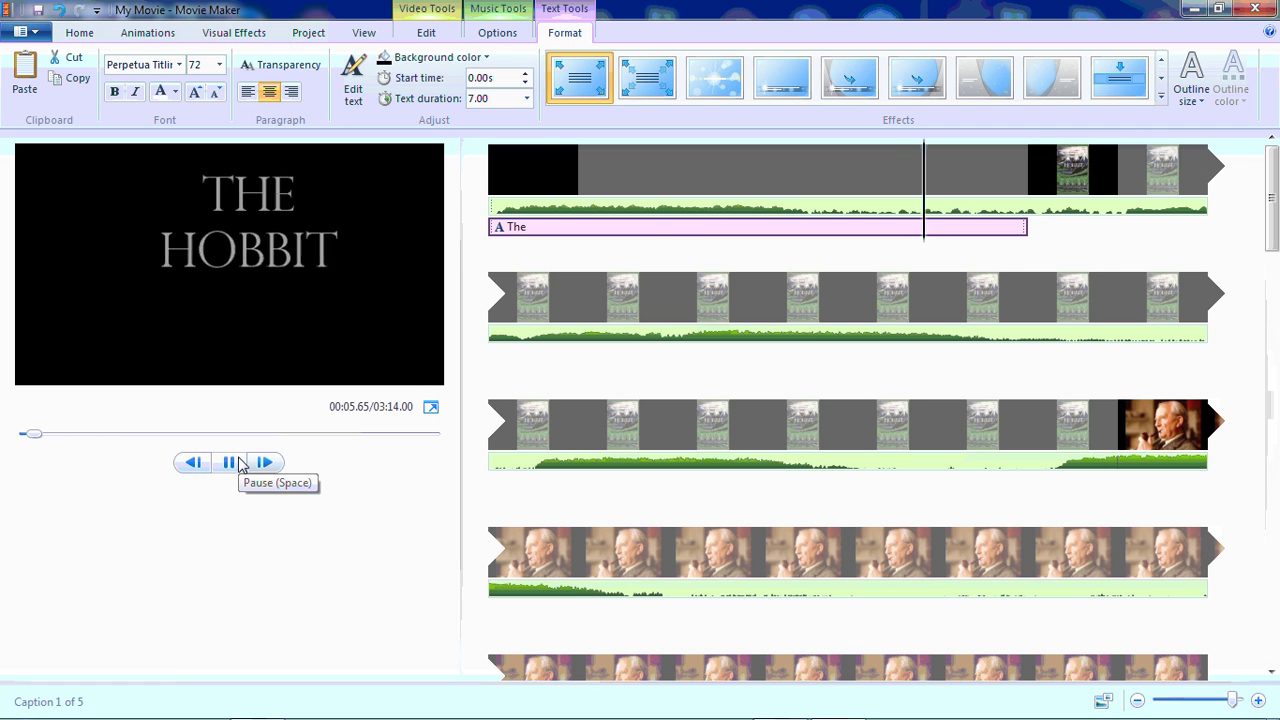
click(229, 463)
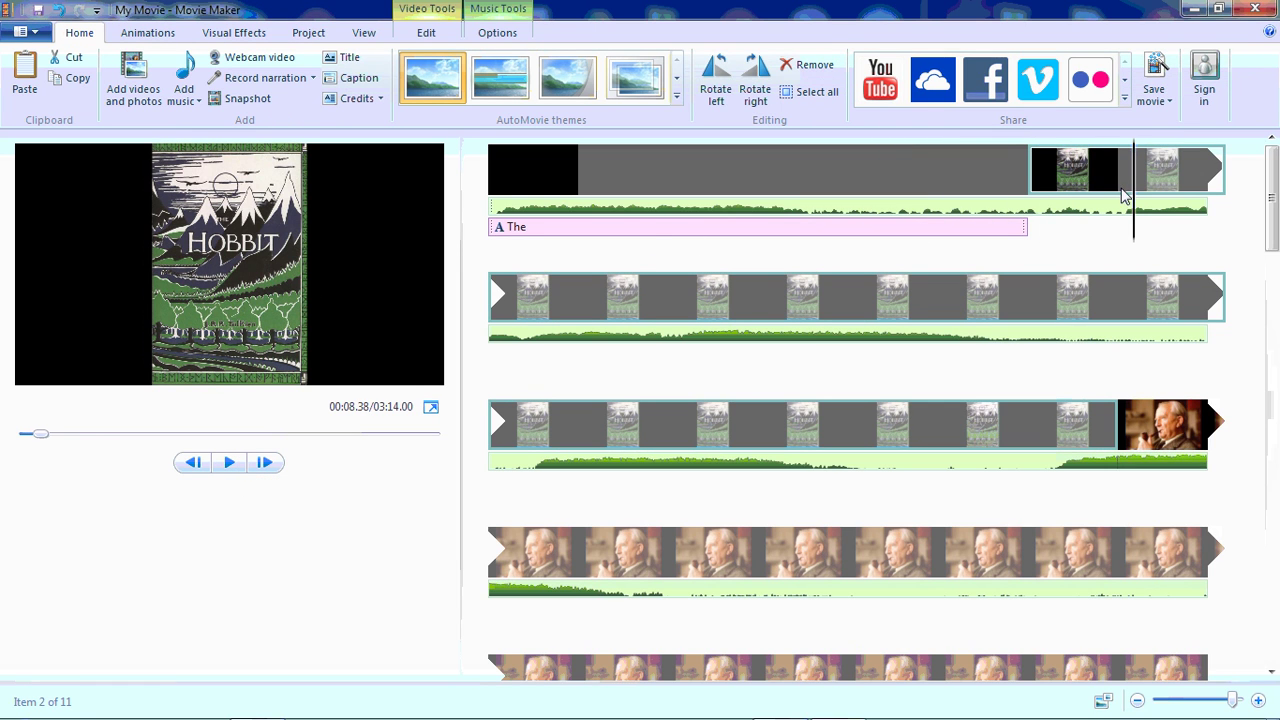
Step: Record a narration from the start of the book cover picture into the first credit, and save it as a Windows Media Audio file
drag(1133, 198, 1036, 208)
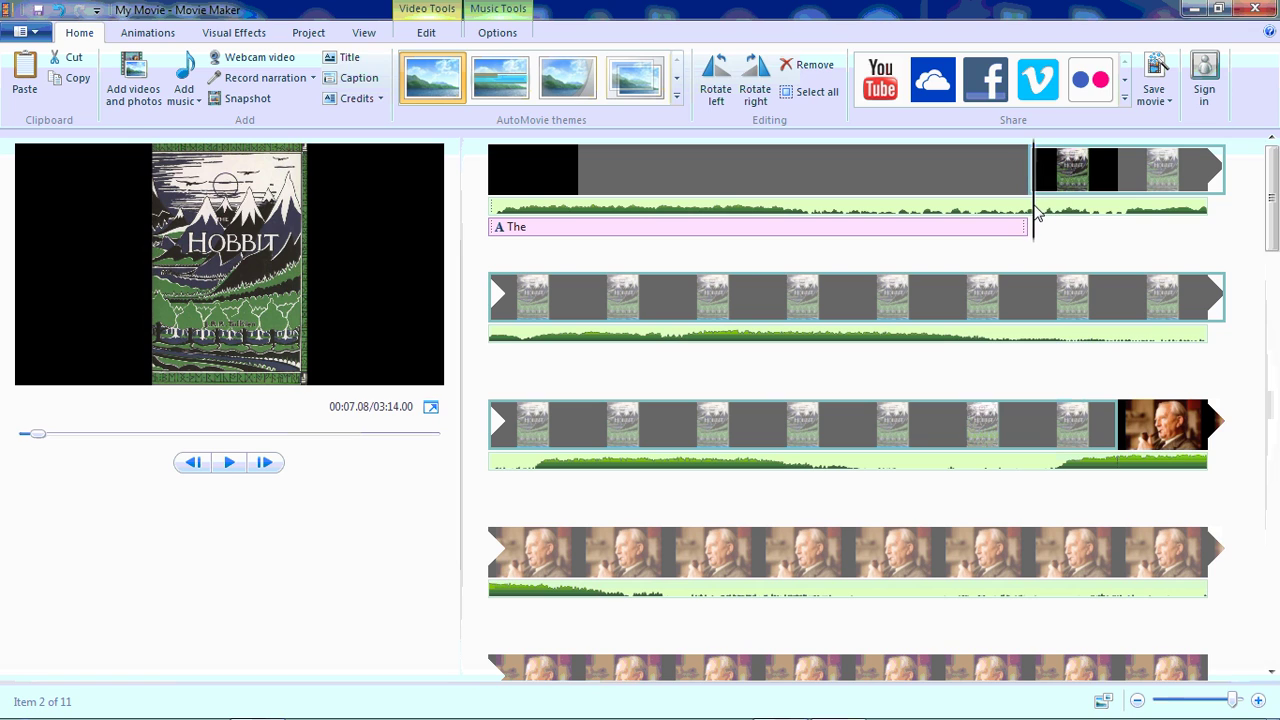
click(285, 80)
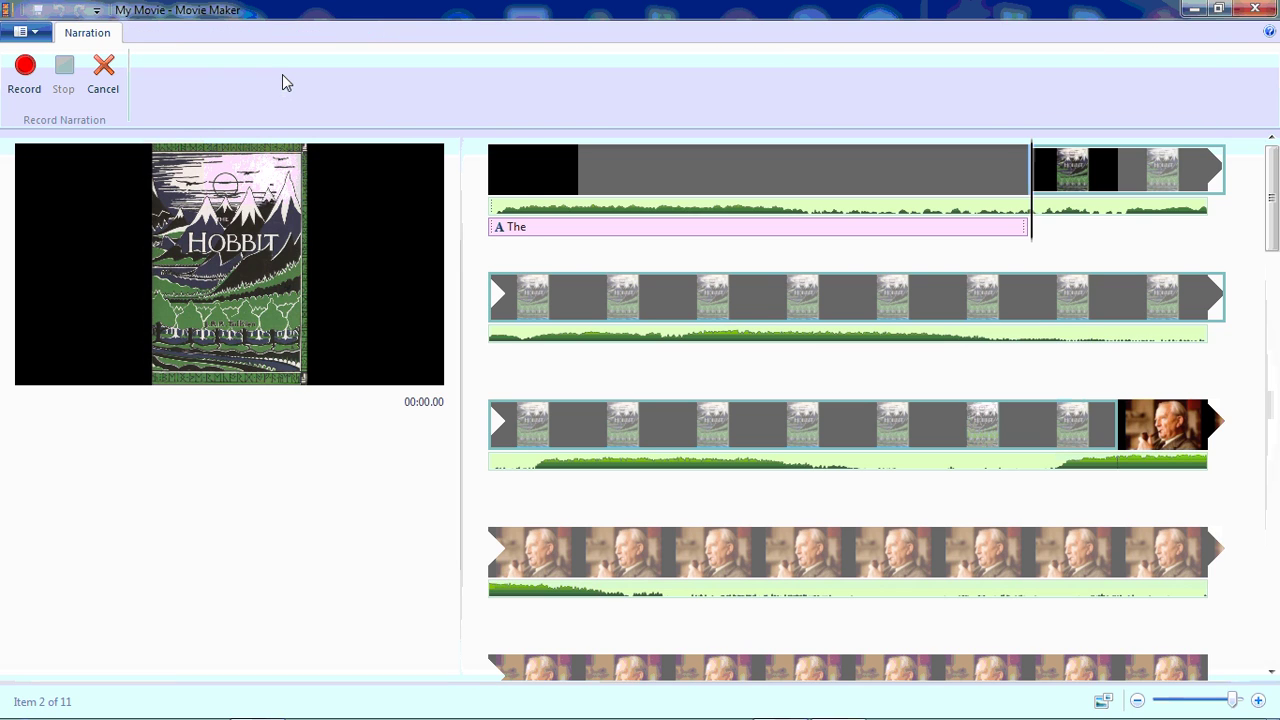
click(25, 75)
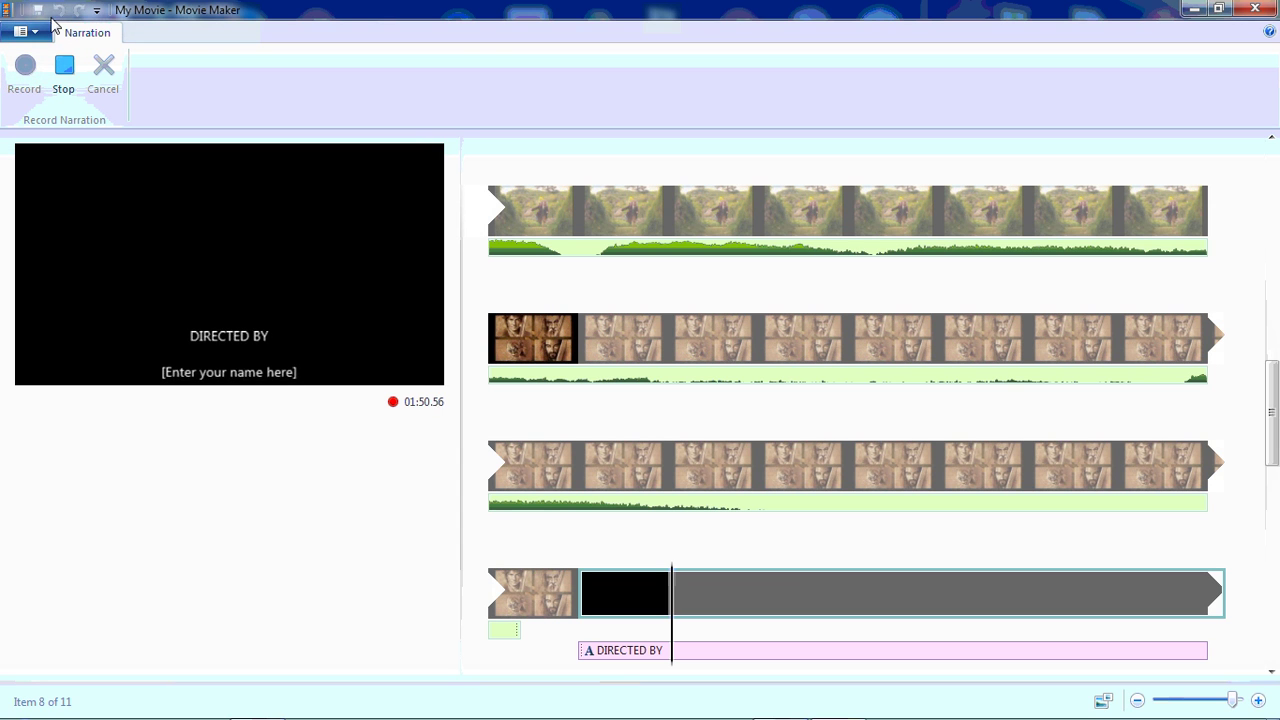
click(65, 80)
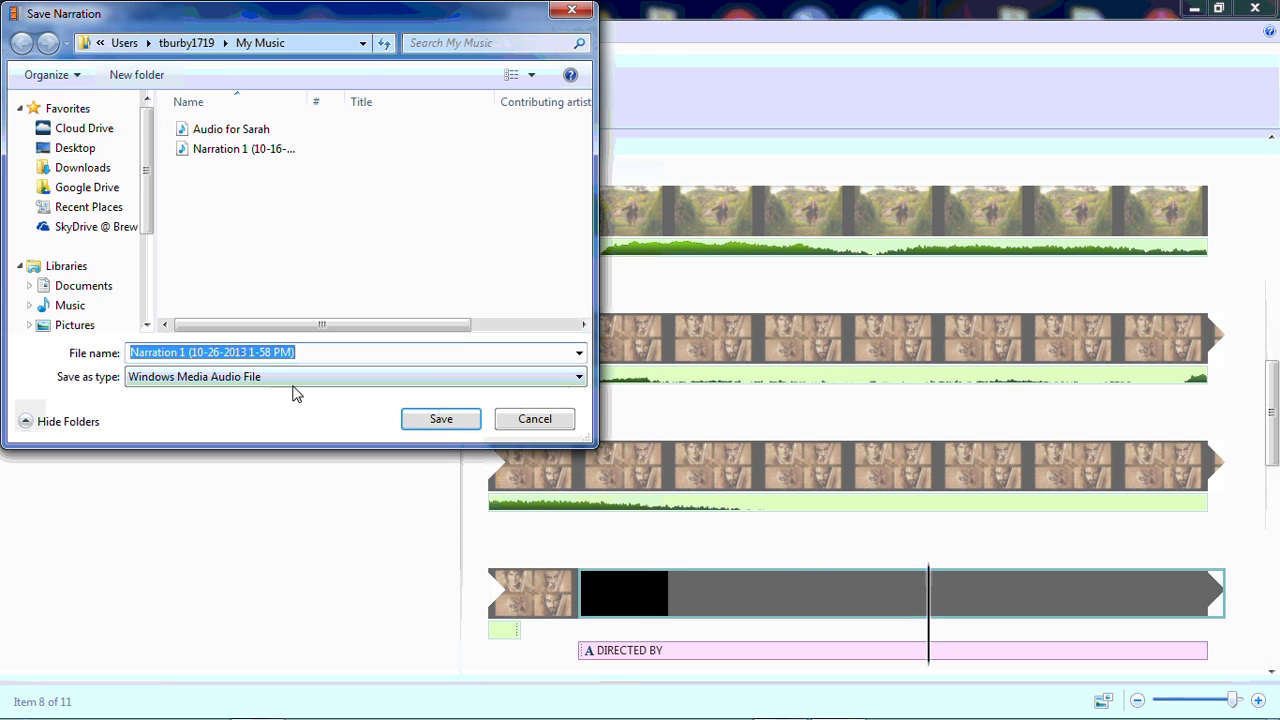
click(437, 419)
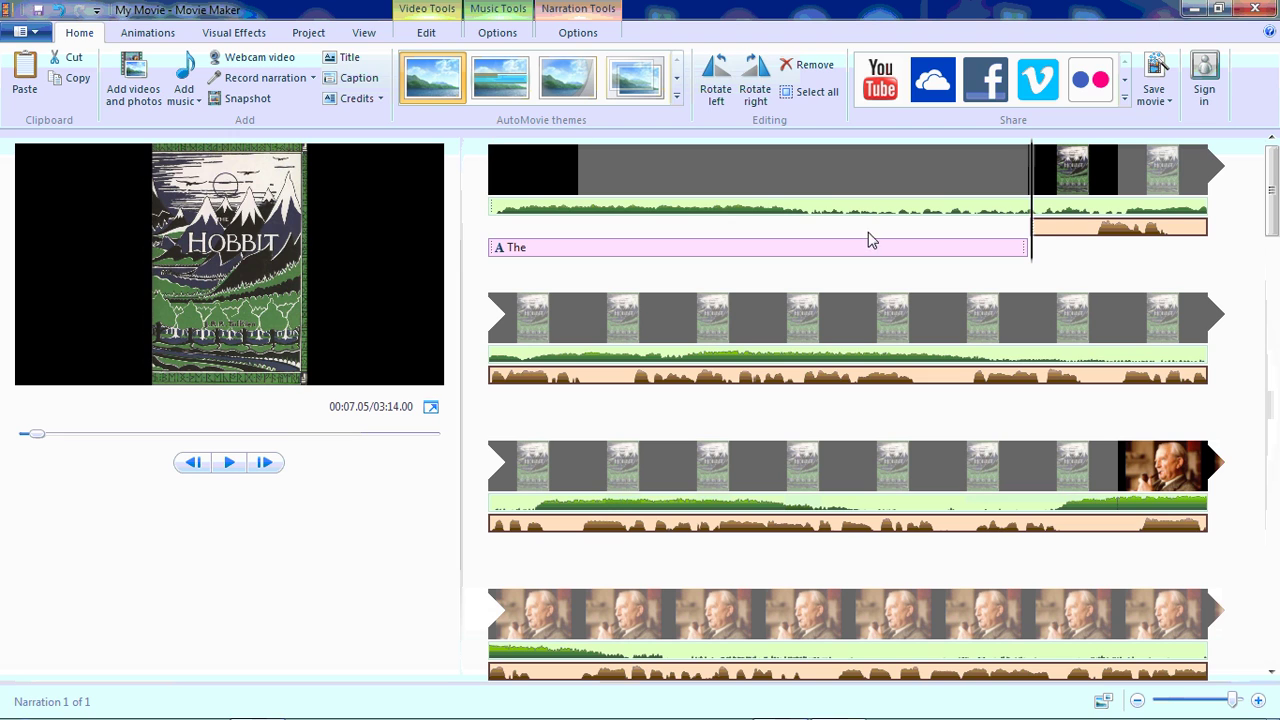
Step: Play the movie from its beginning into the author's portrait to check the narration against the music, and pause it
click(752, 251)
click(471, 260)
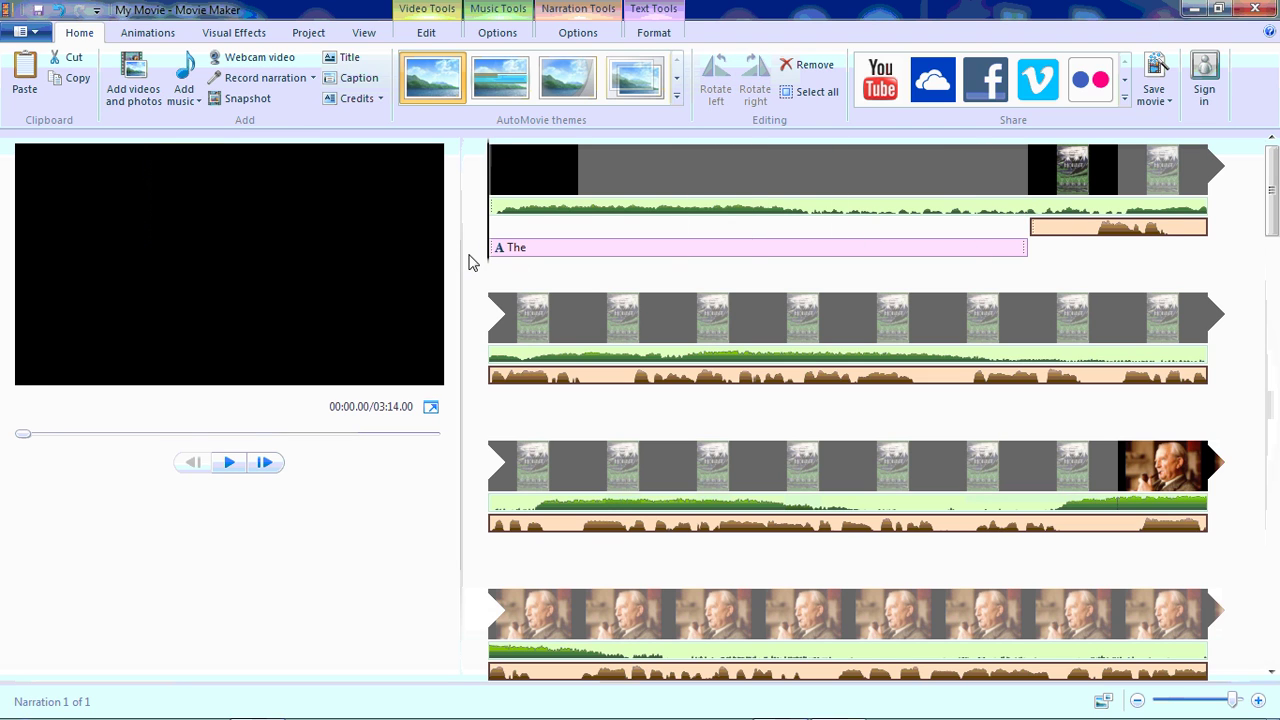
click(228, 463)
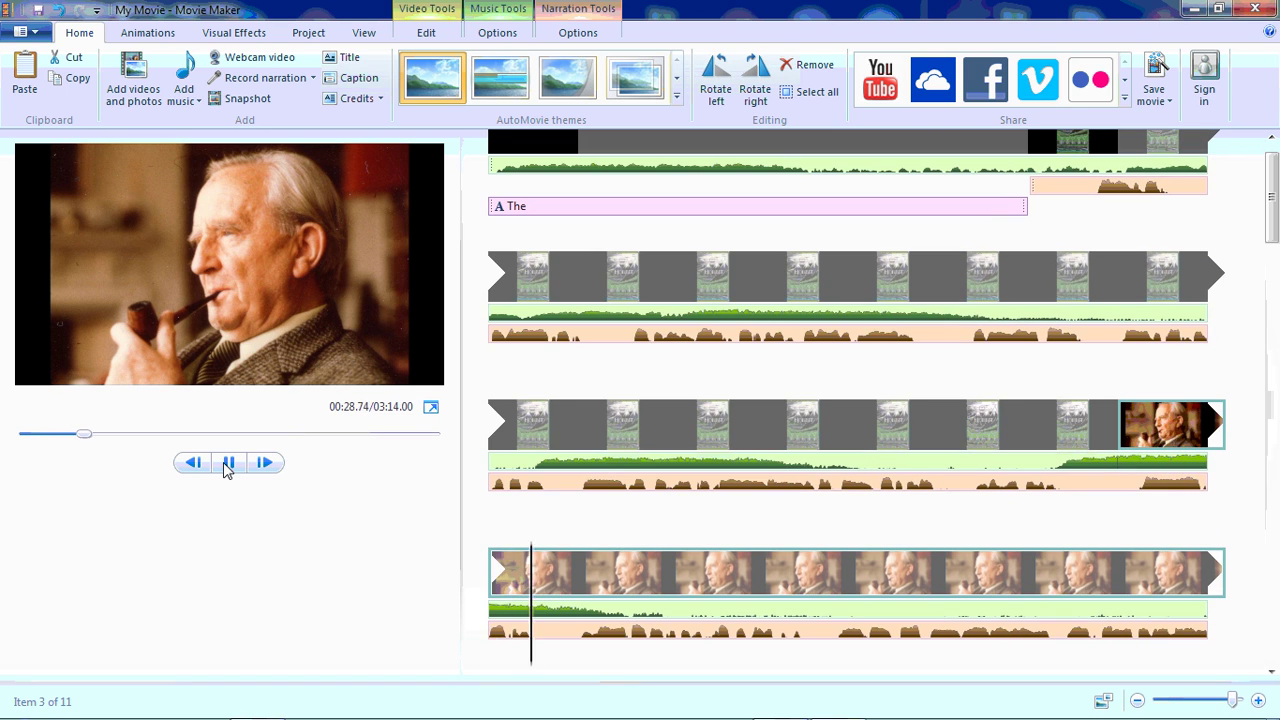
click(228, 462)
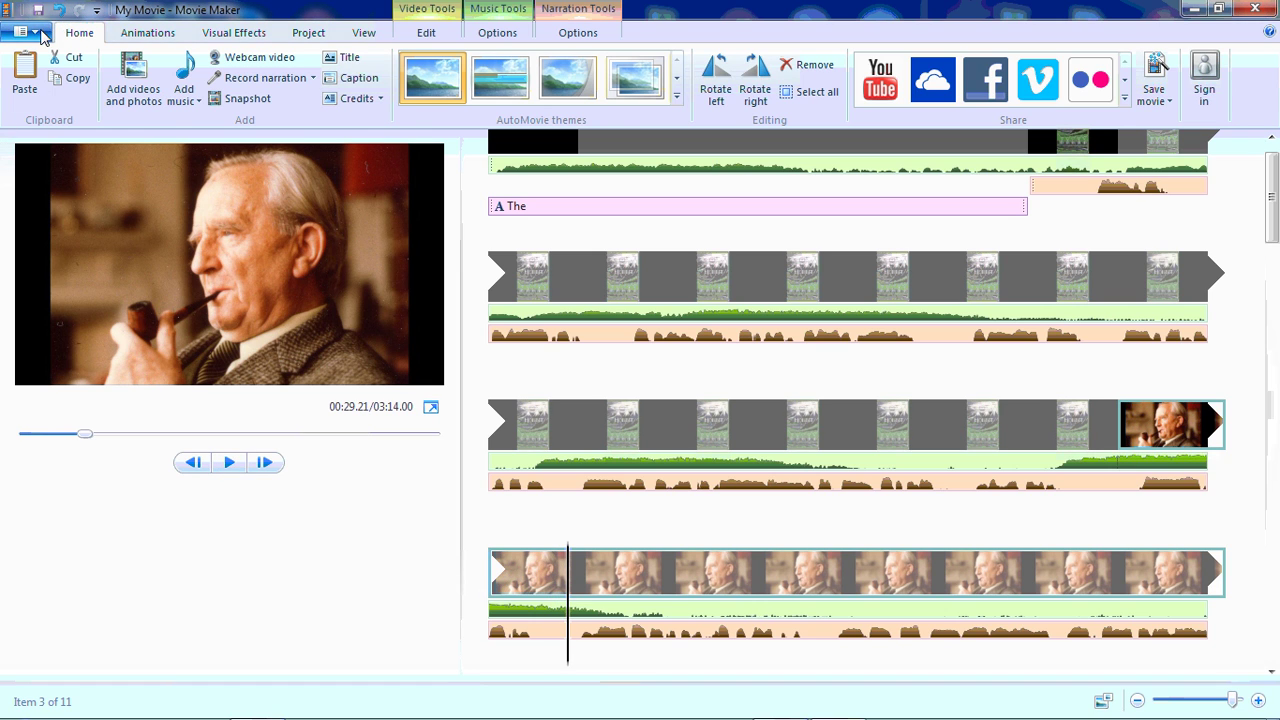
Step: Save the project in the Videos library as "The Hobbit Book"
click(41, 34)
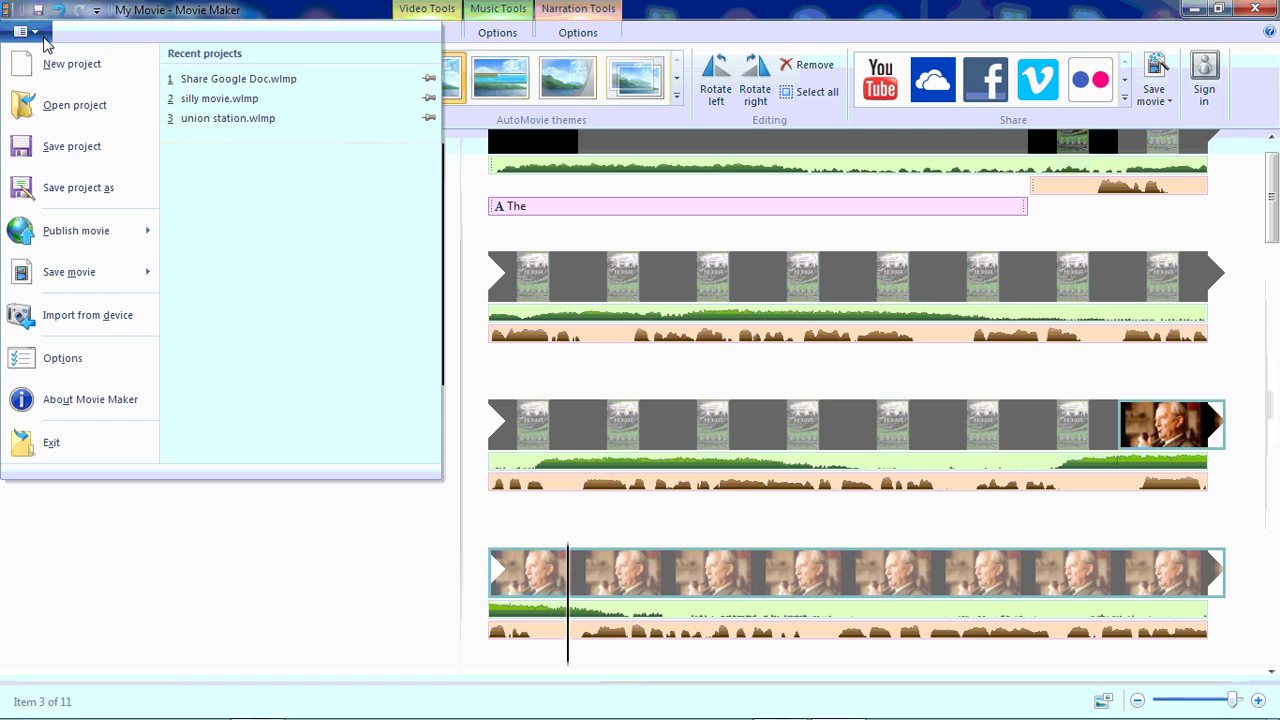
click(45, 145)
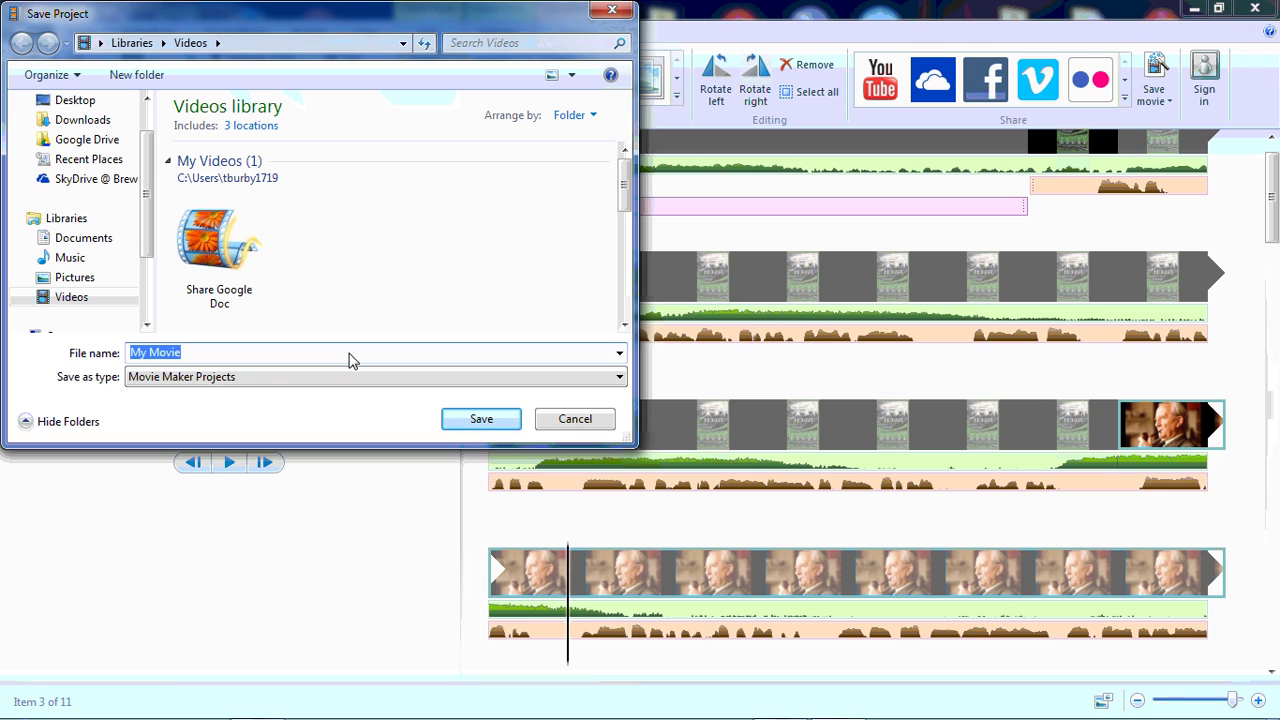
text(The Hobbit Book)
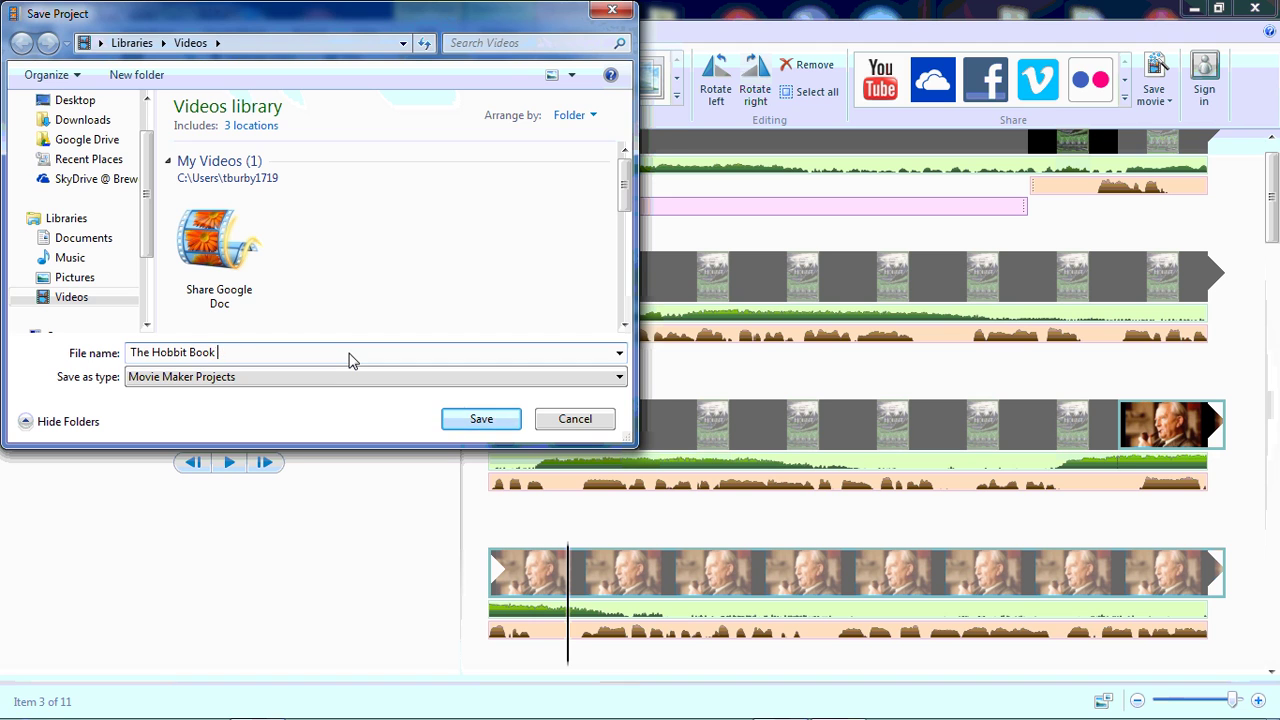
key(Return)
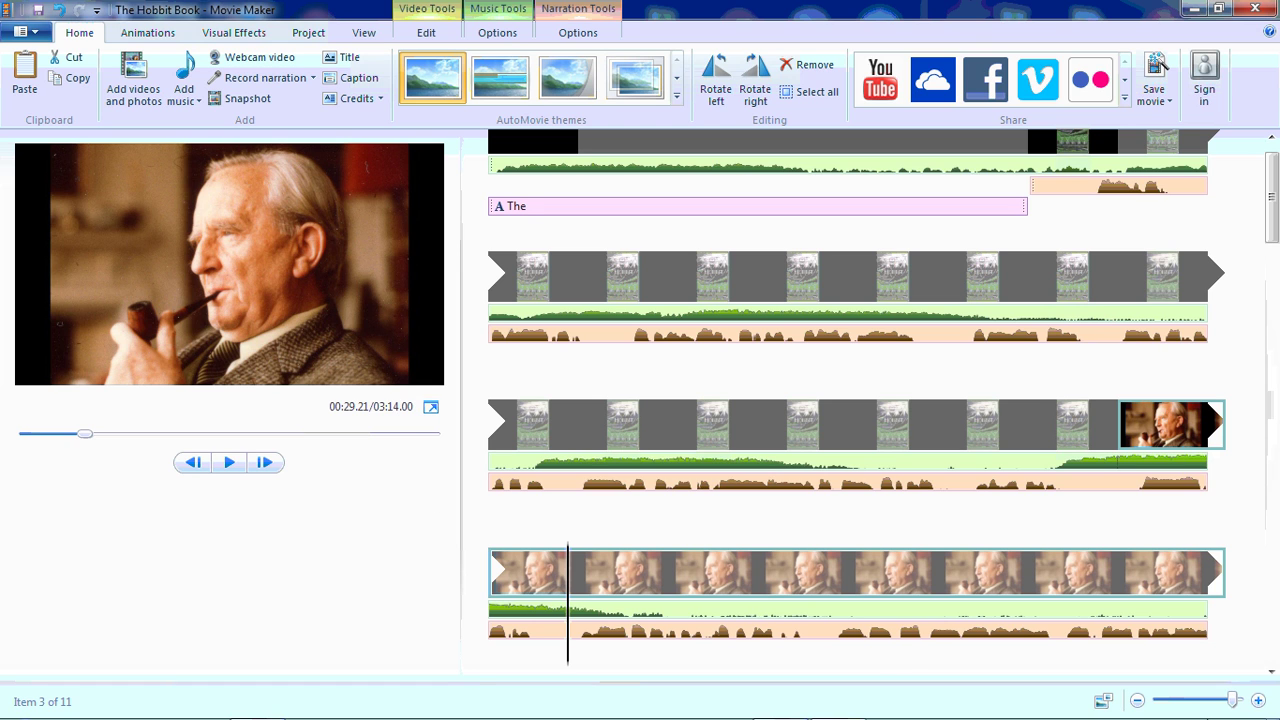
Step: Replace the "DIRECTED BY" credit text with "The Hobbit", "by" and "J.R.R. Tolkien" on three separate lines
scroll(1265, 643, down, 10)
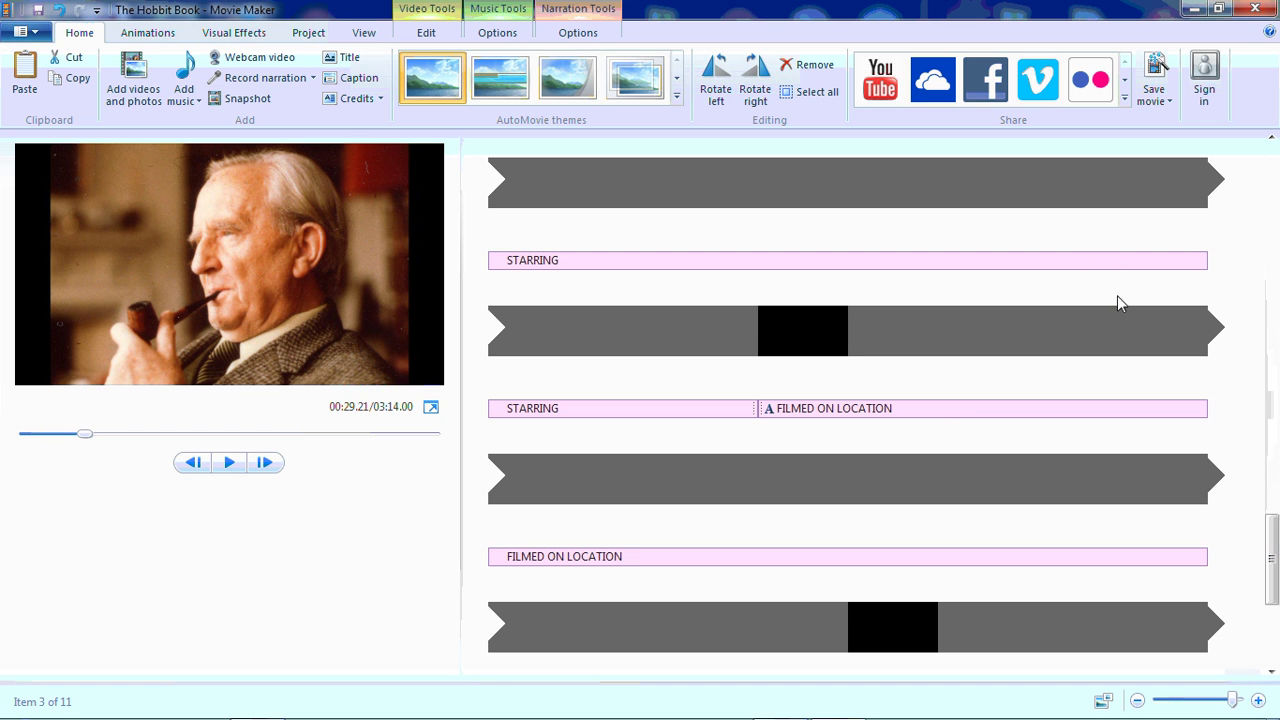
click(1271, 138)
click(1271, 138)
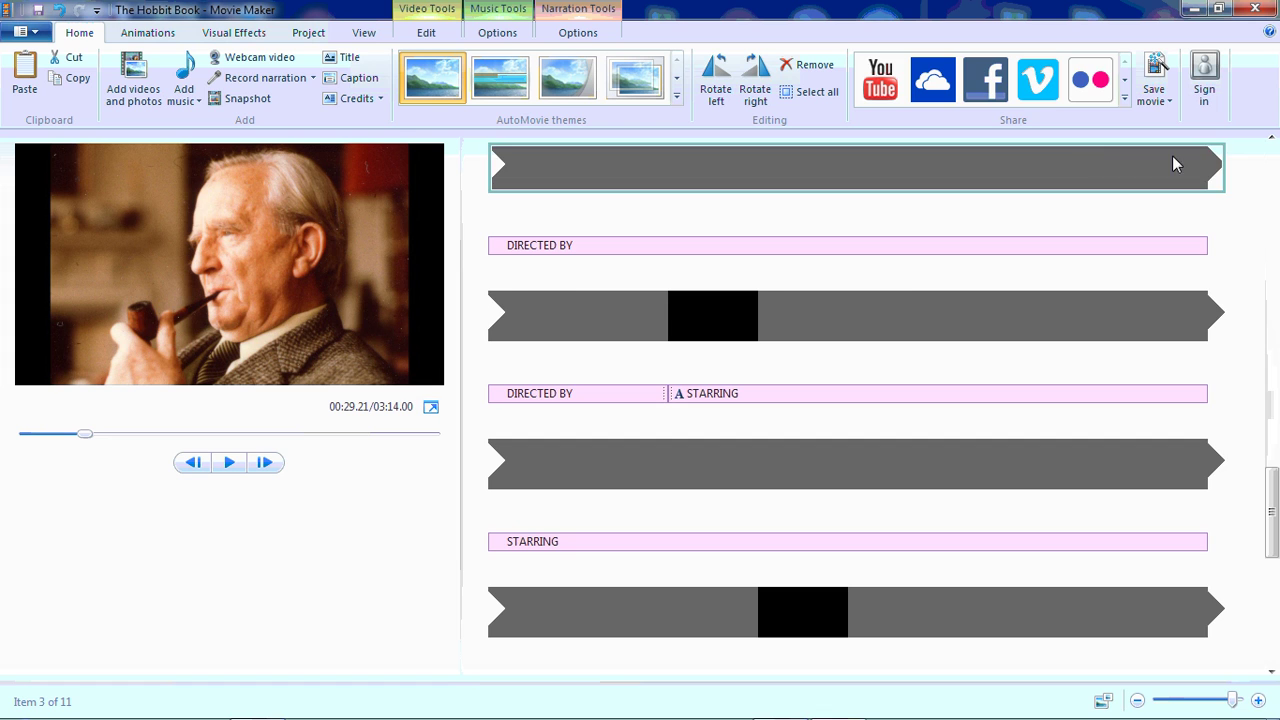
click(1271, 140)
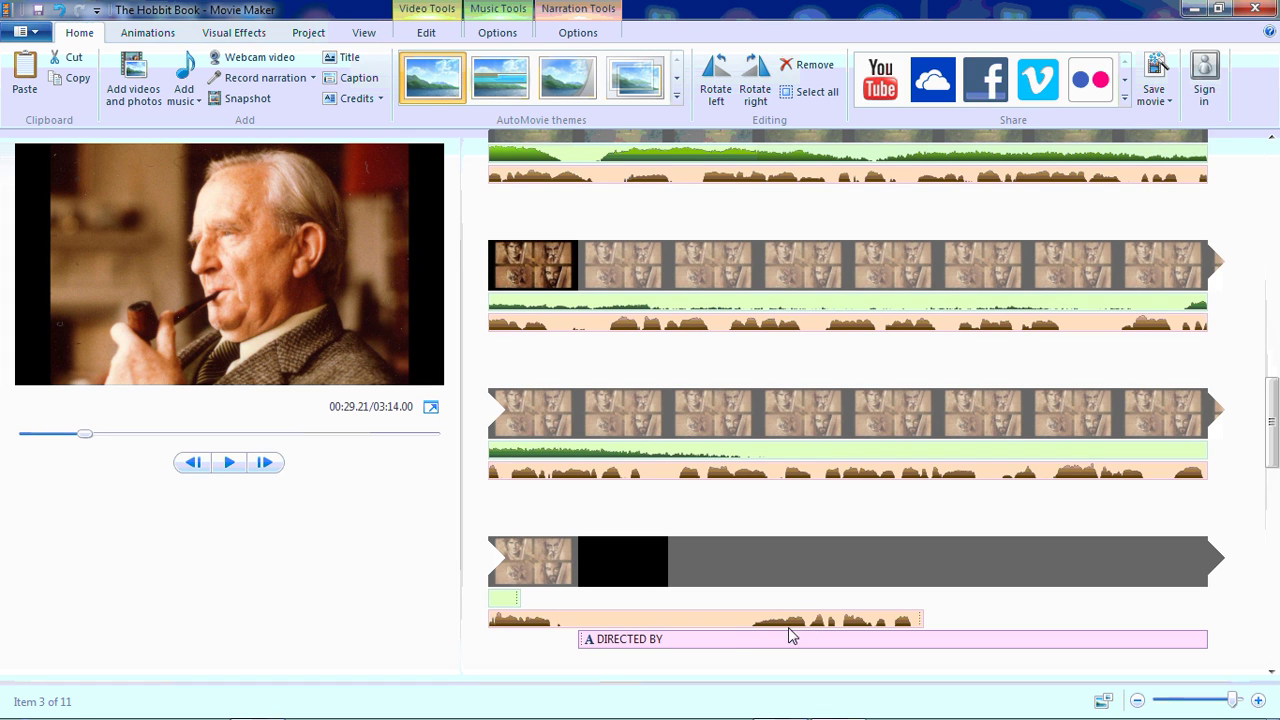
click(745, 641)
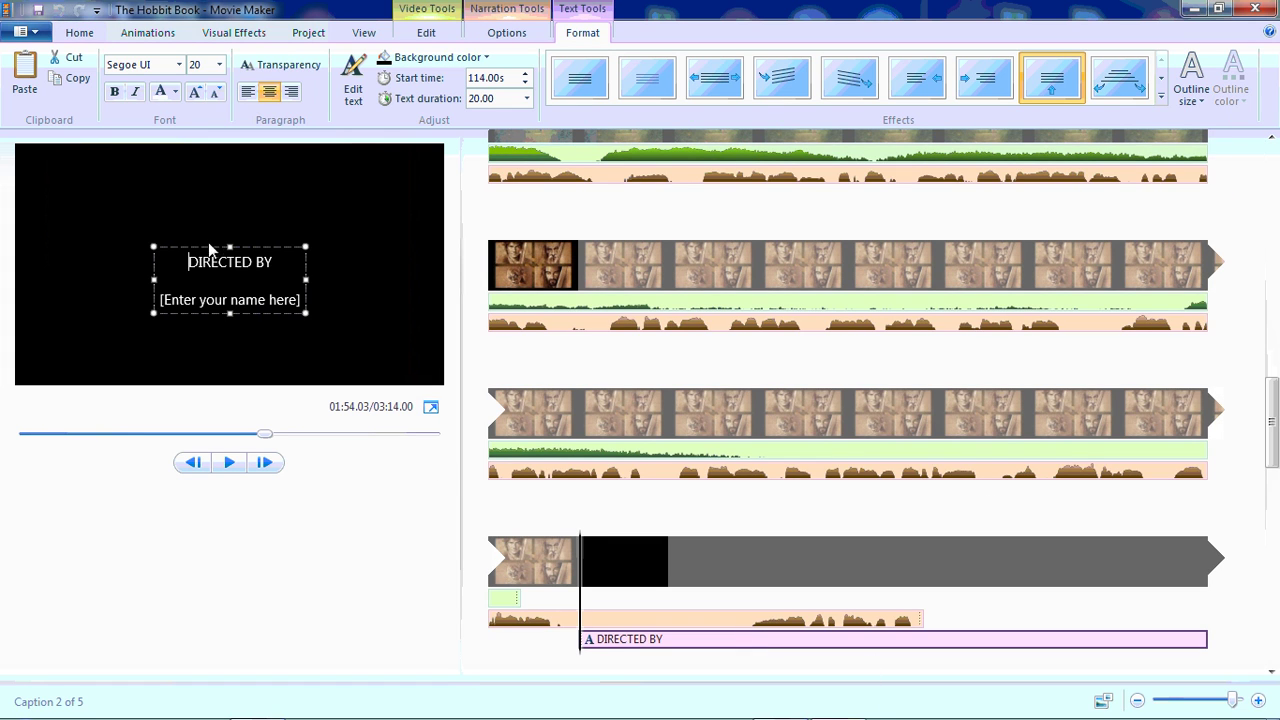
drag(206, 269, 316, 295)
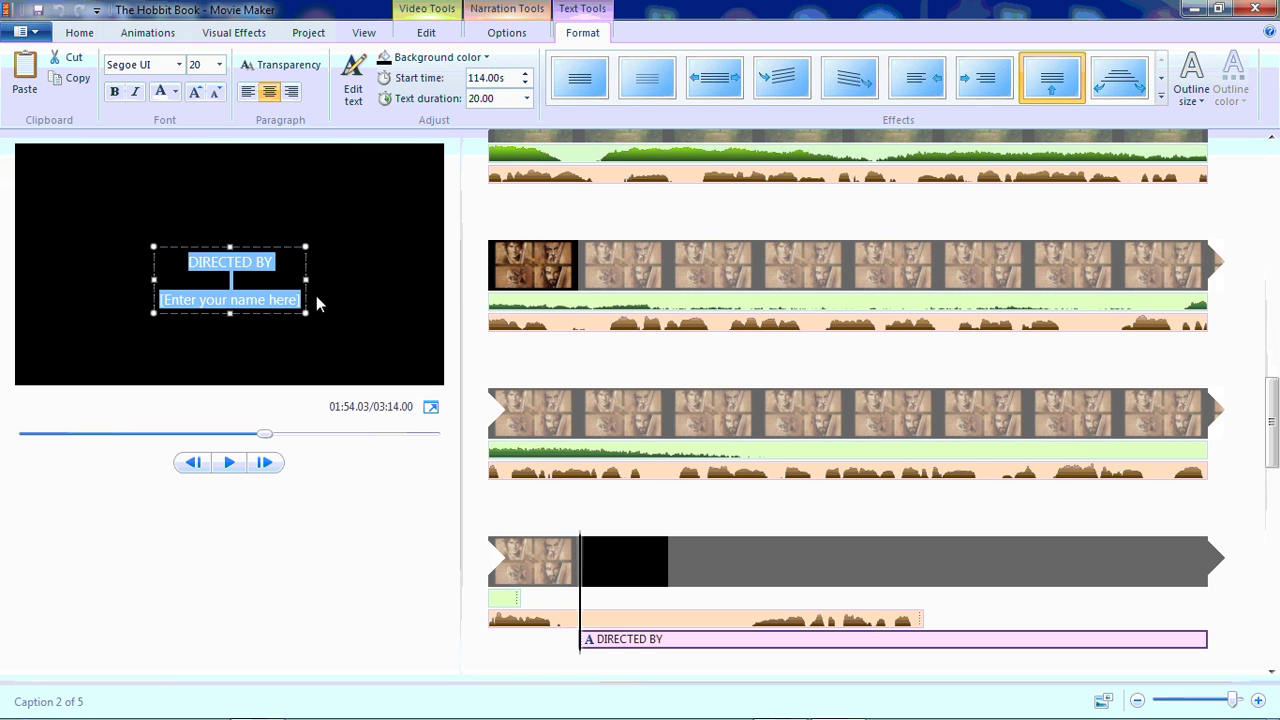
text(The Hobbit)
key(Return)
text(by)
key(Return)
text(J.)
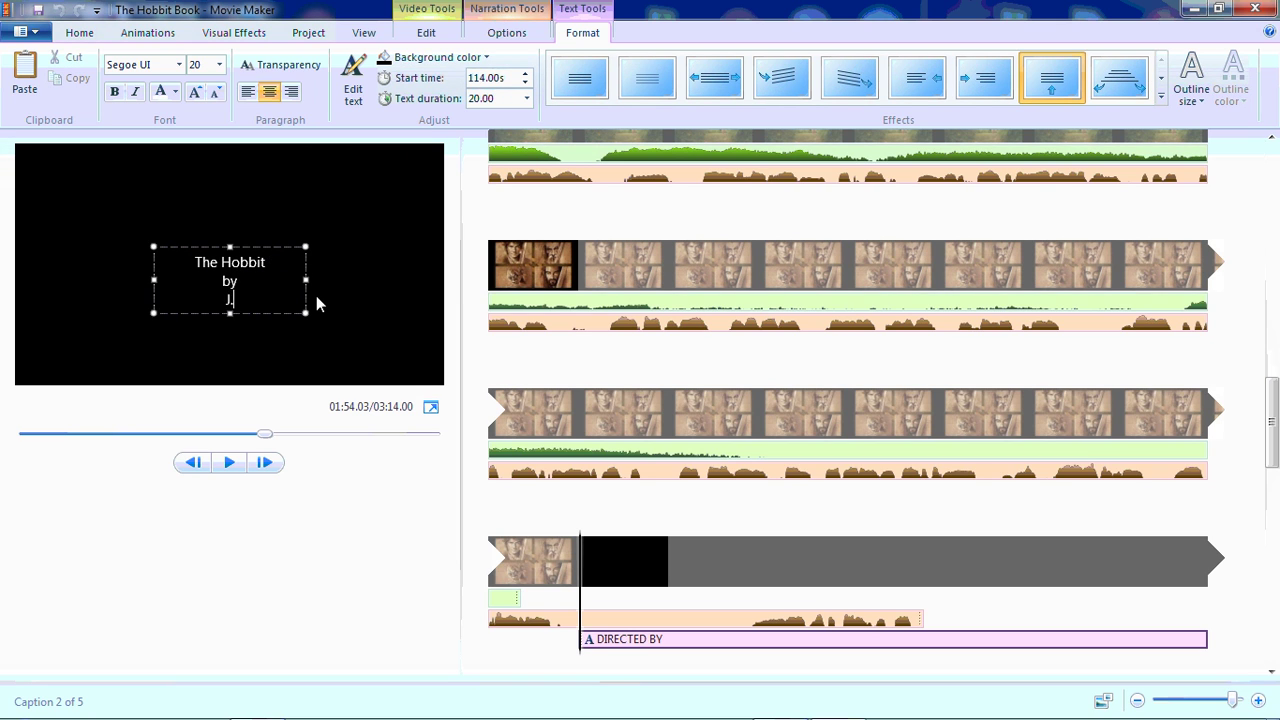
text(R.R. Tolkien)
Step: Replace the whole text of the "STARRING" credit, including its cast placeholder, with "Bilbo Baggins- A Hobbit"
scroll(1270, 455, down, 3)
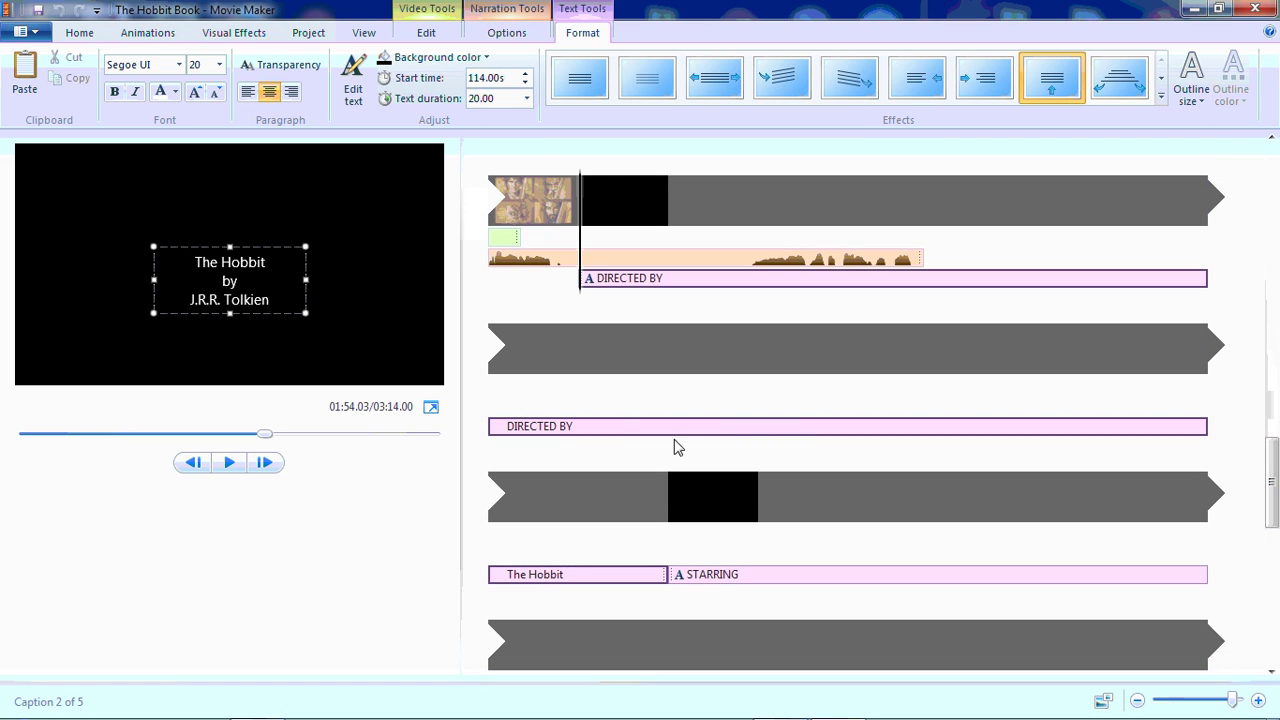
click(690, 580)
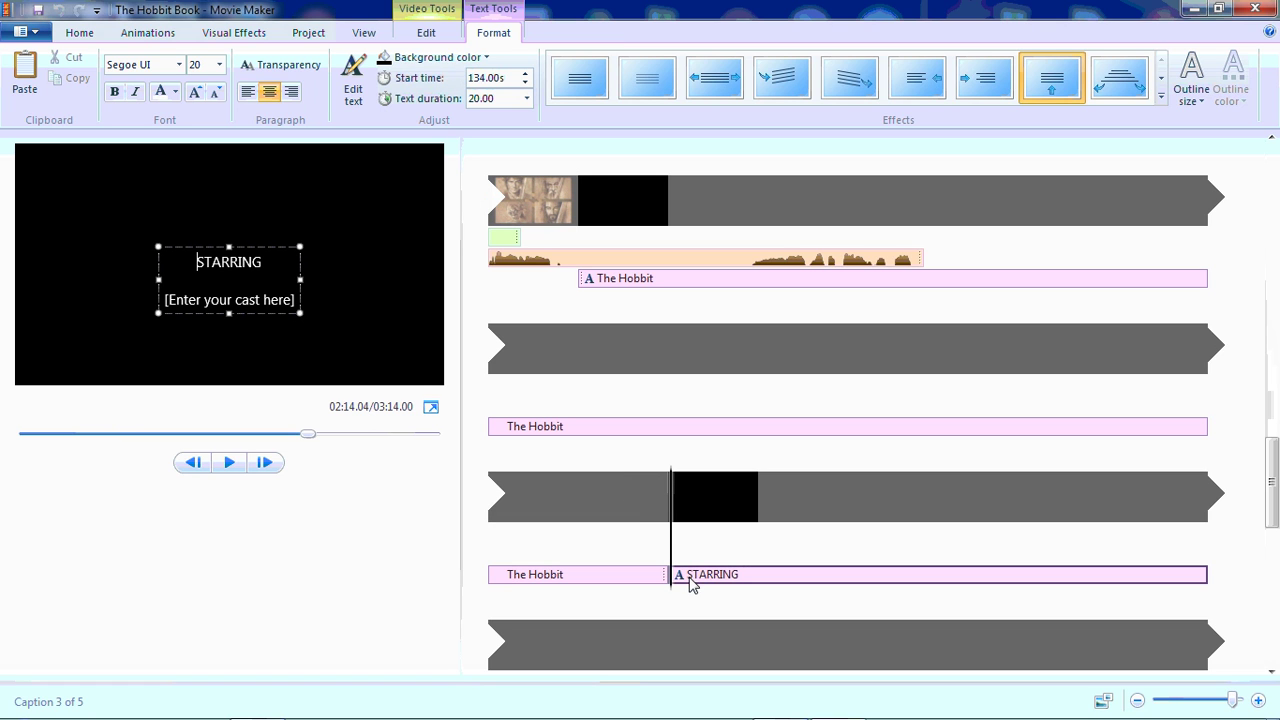
drag(175, 265, 259, 346)
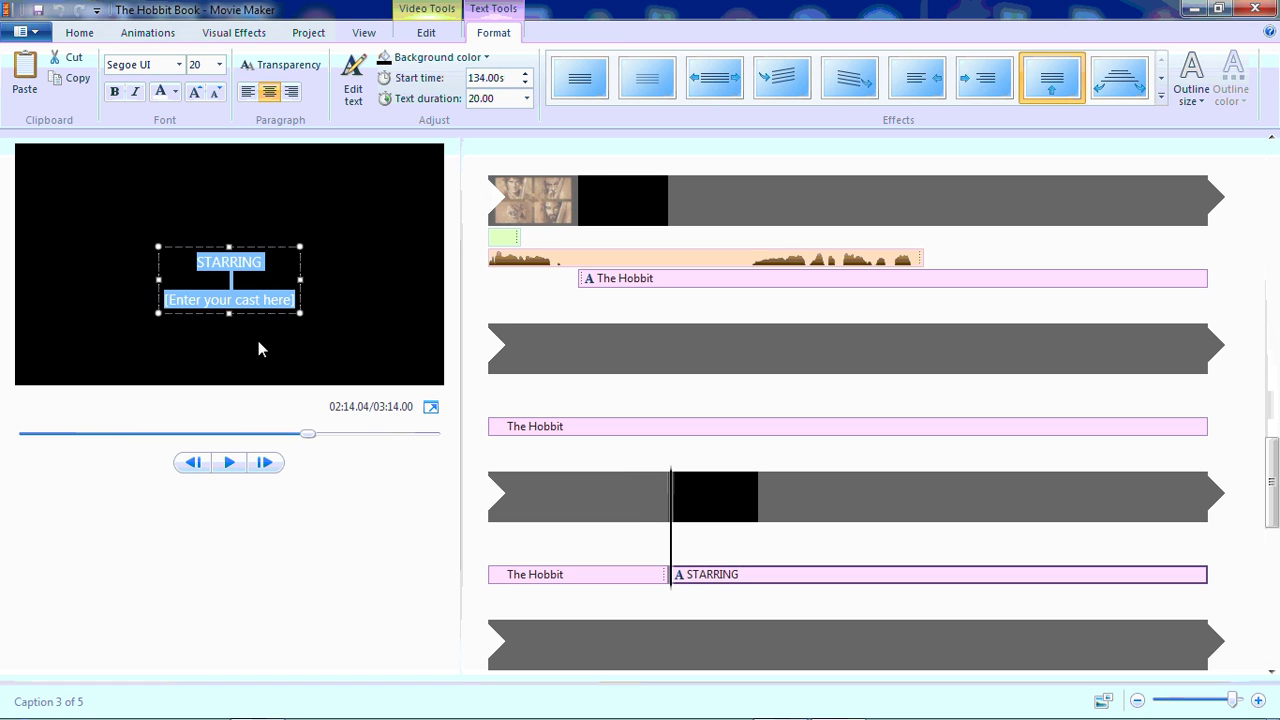
text(Bilbo B)
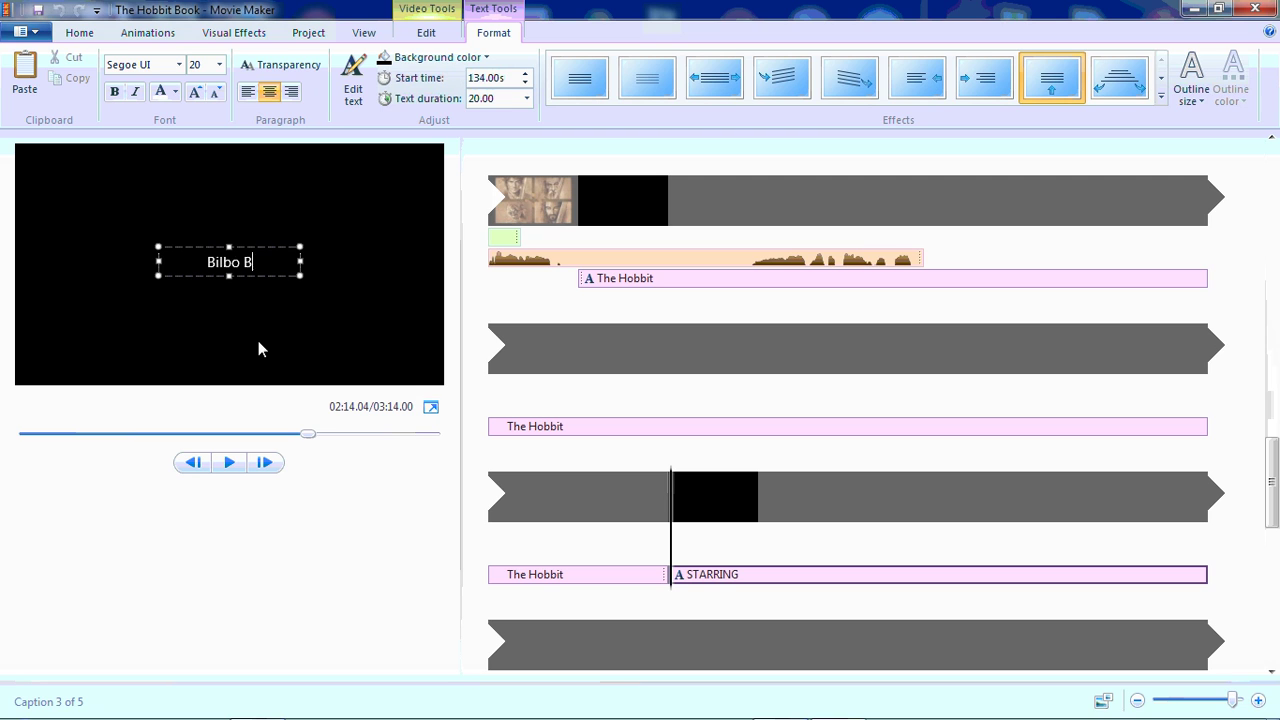
text(aggins- A hobbi)
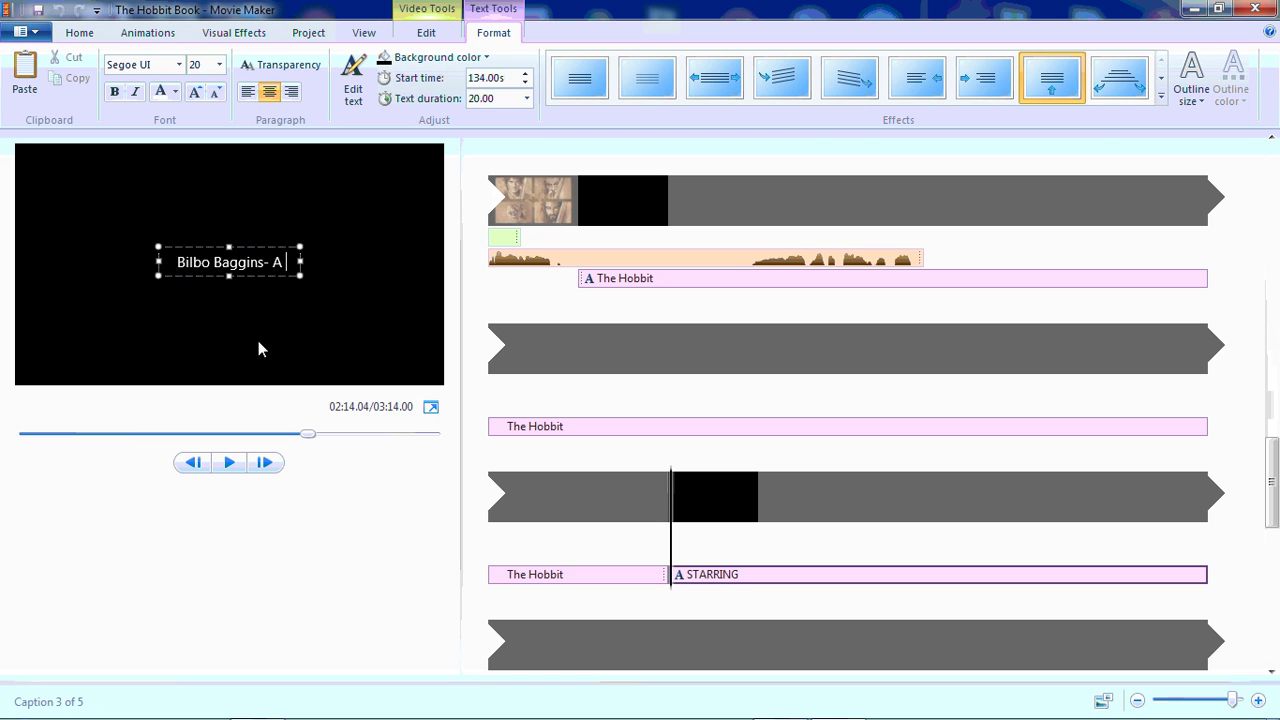
key(BackSpace)
key(BackSpace)
key(BackSpace)
key(BackSpace)
key(BackSpace)
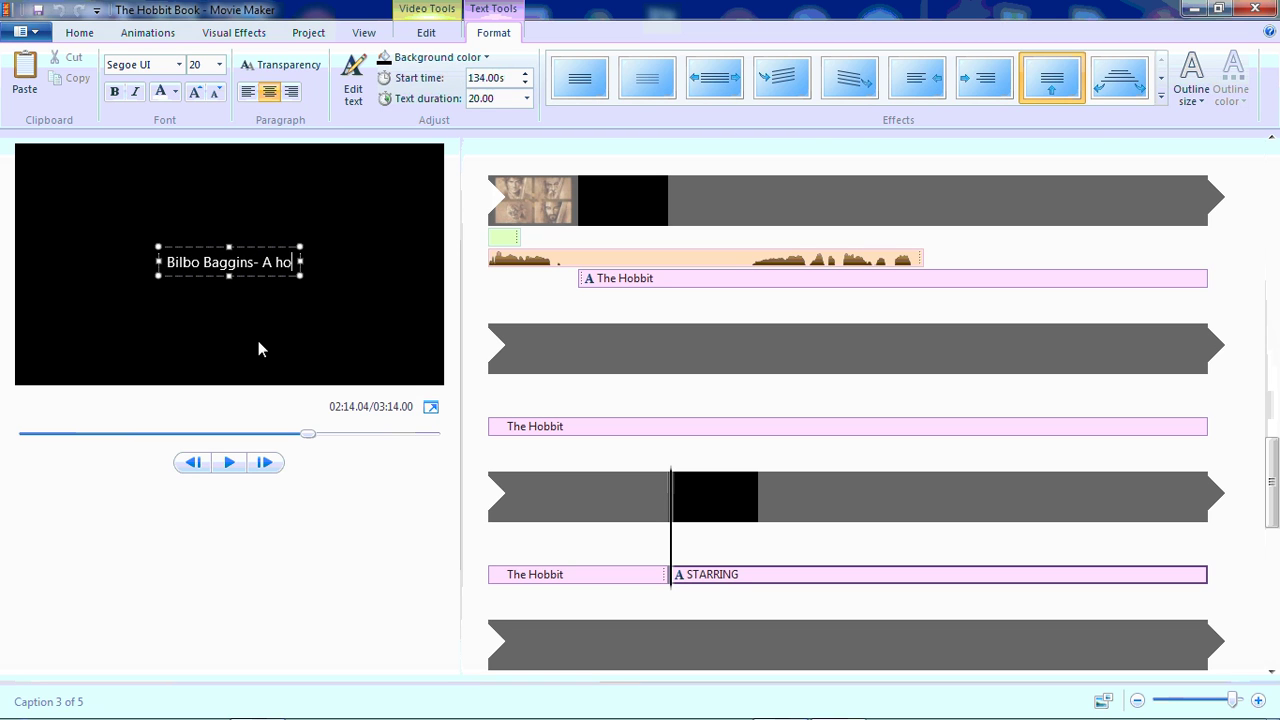
text(Hi)
text(obbit)
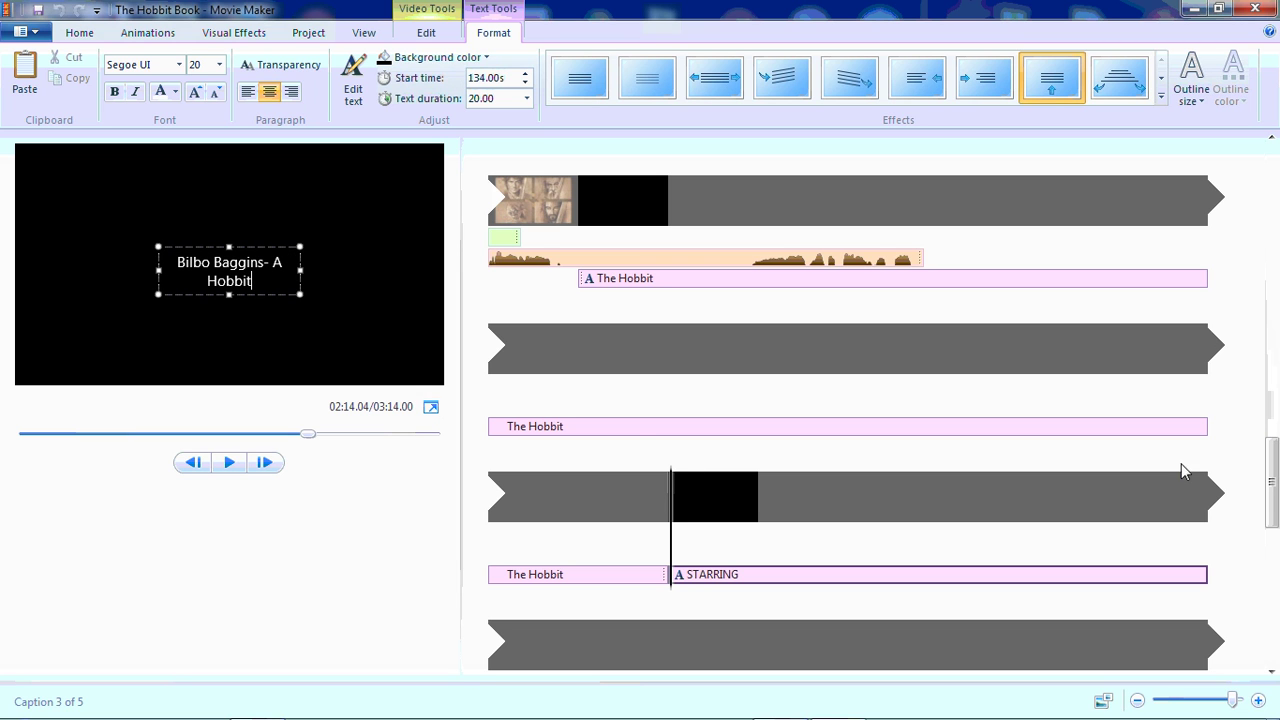
drag(1271, 505, 1266, 628)
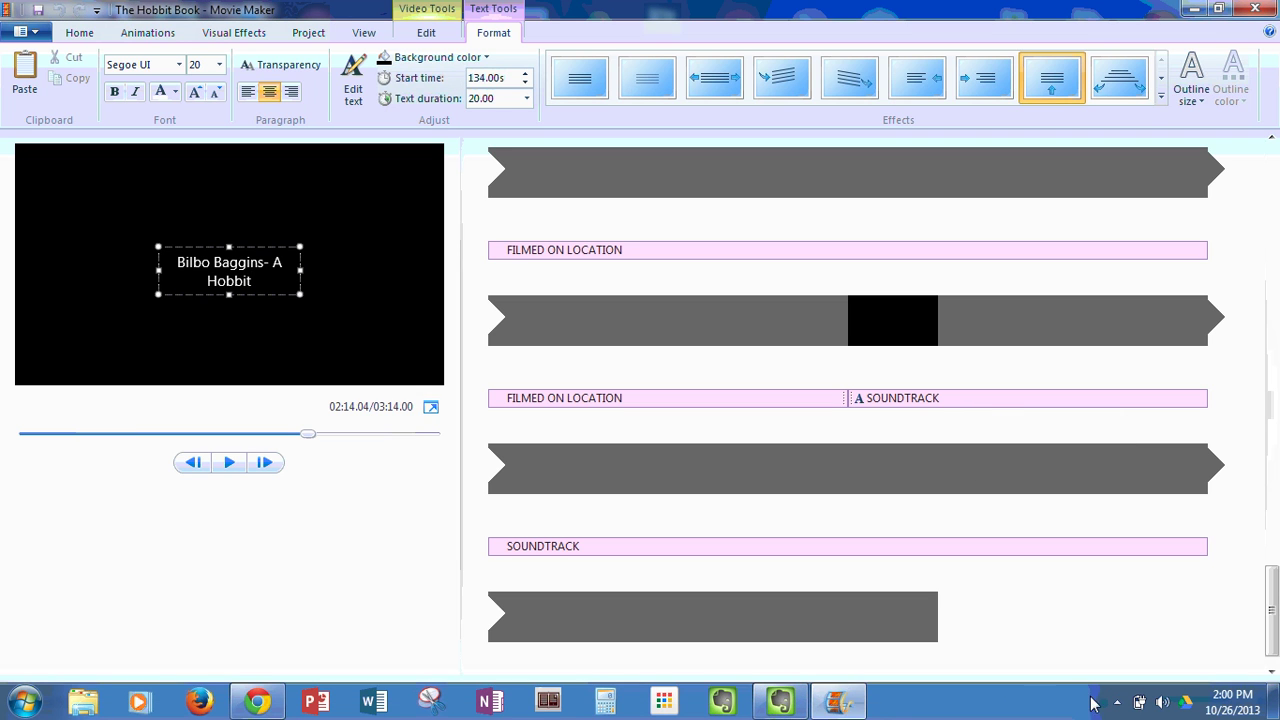
click(1118, 702)
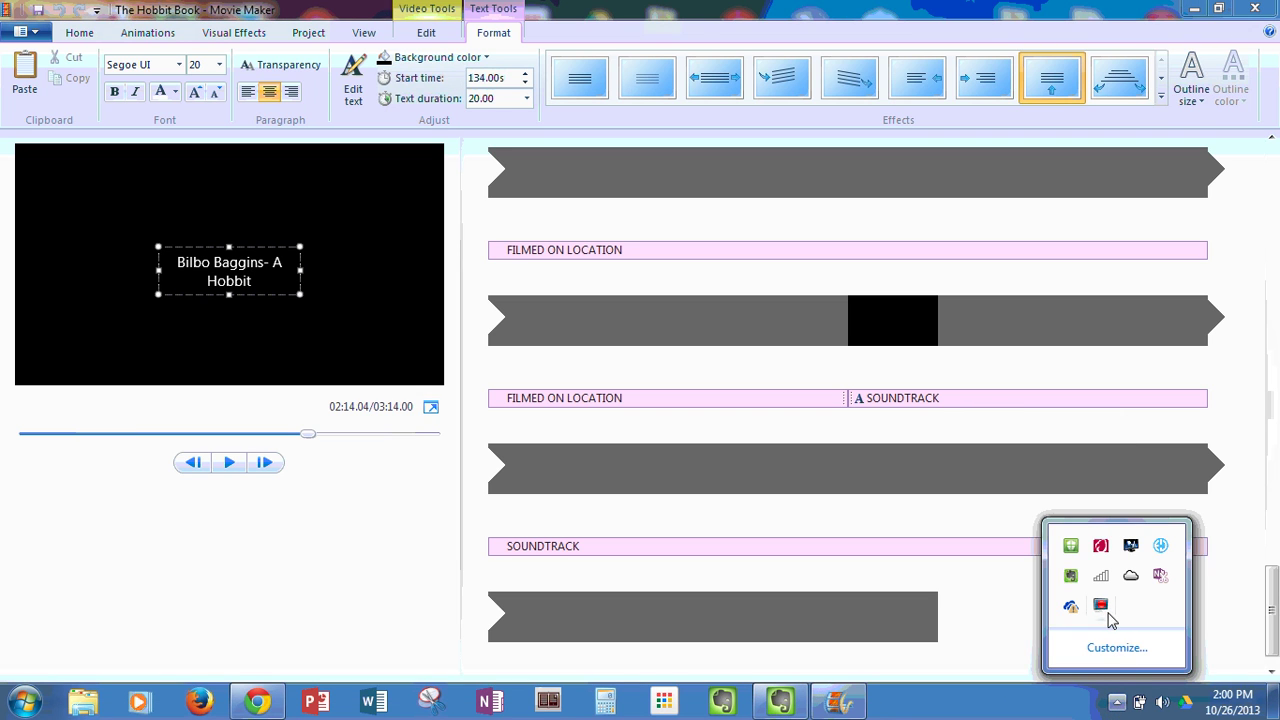